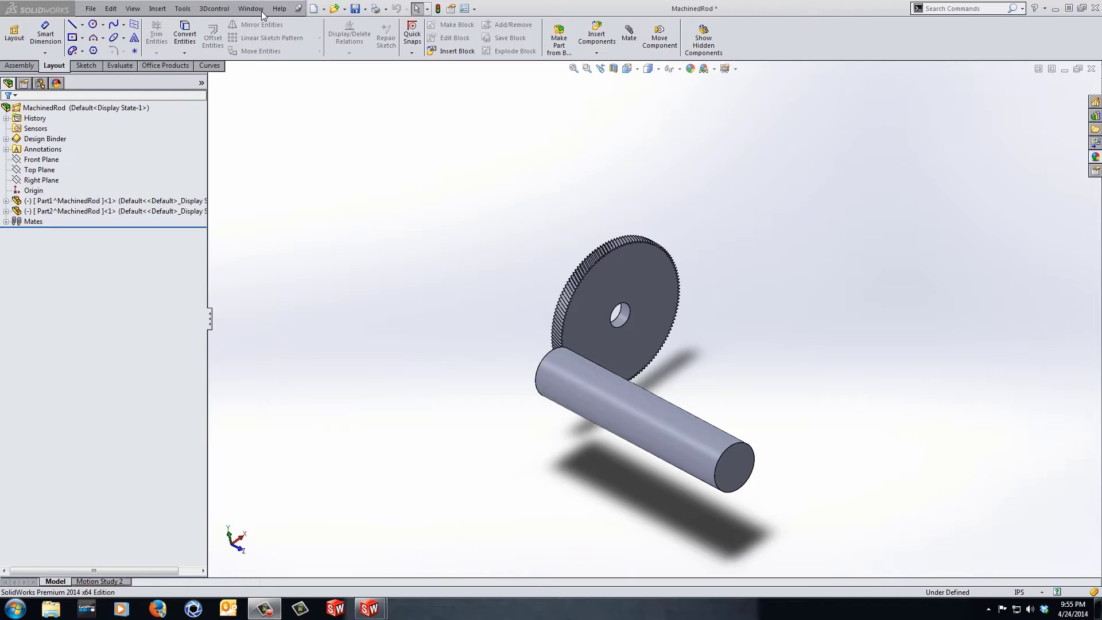
pyautogui.click(594, 289)
pyautogui.moveTo(594, 289)
pyautogui.mouseDown()
pyautogui.moveTo(587, 308)
pyautogui.moveTo(605, 288)
pyautogui.mouseUp()
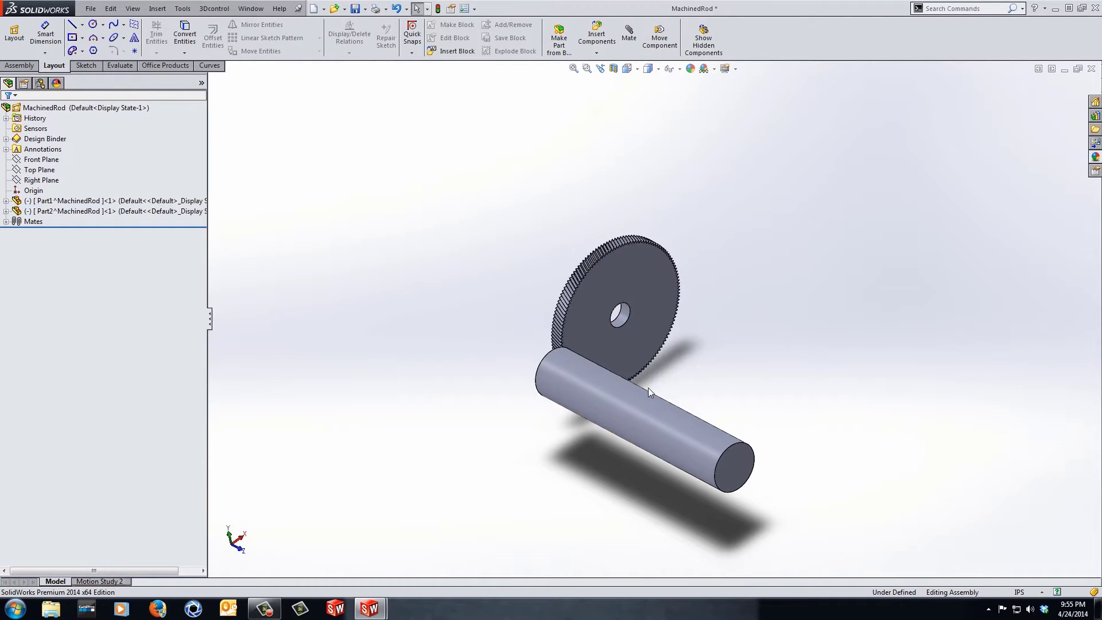
pyautogui.moveTo(649, 387); pyautogui.dragTo(637, 407)
pyautogui.click(604, 310)
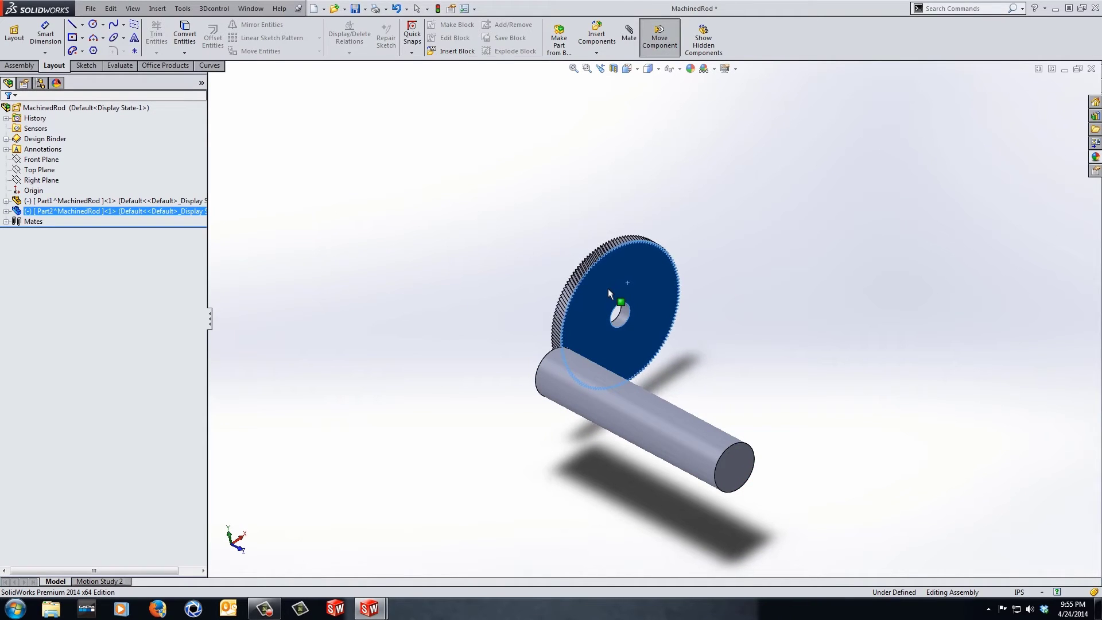
pyautogui.click(707, 353)
pyautogui.moveTo(657, 414); pyautogui.dragTo(718, 435)
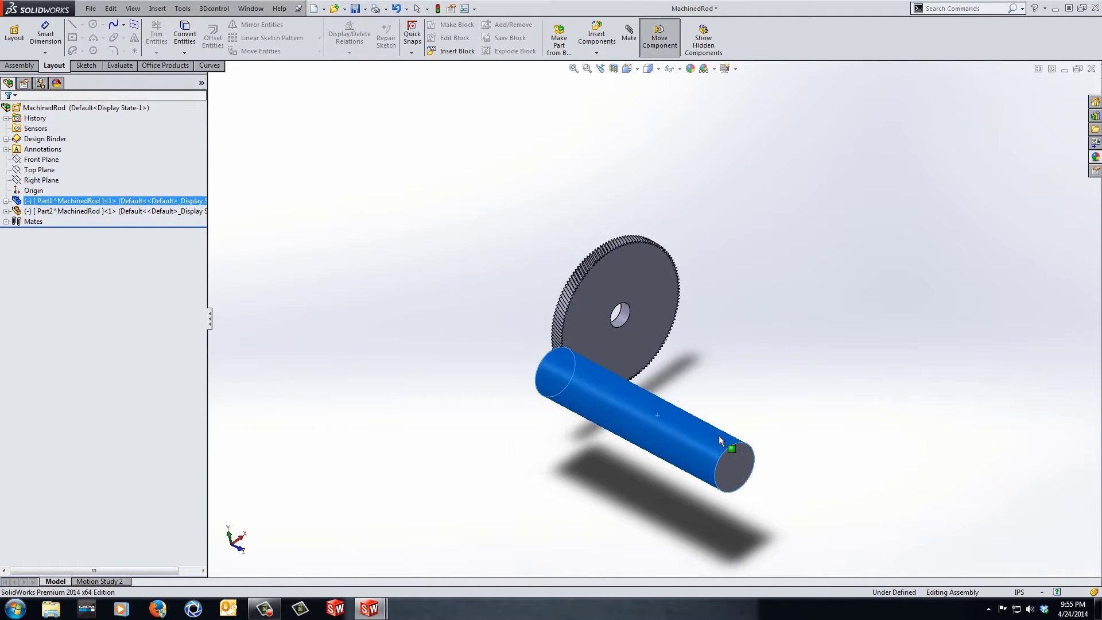
pyautogui.press('Escape')
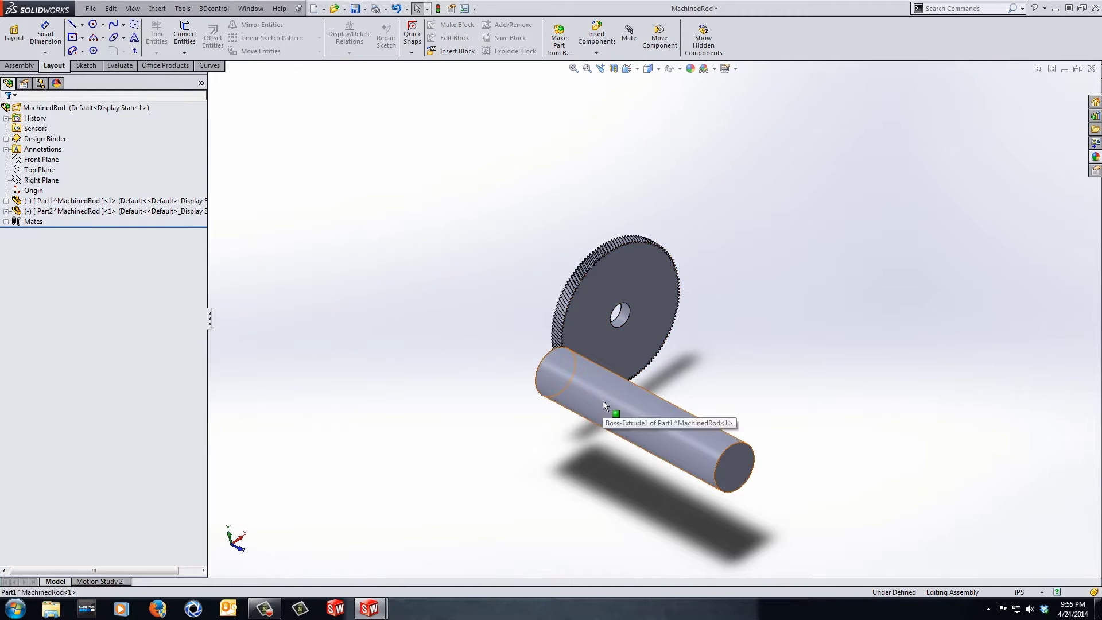
pyautogui.moveTo(602, 400); pyautogui.dragTo(689, 456)
pyautogui.press('Escape')
pyautogui.click(250, 8)
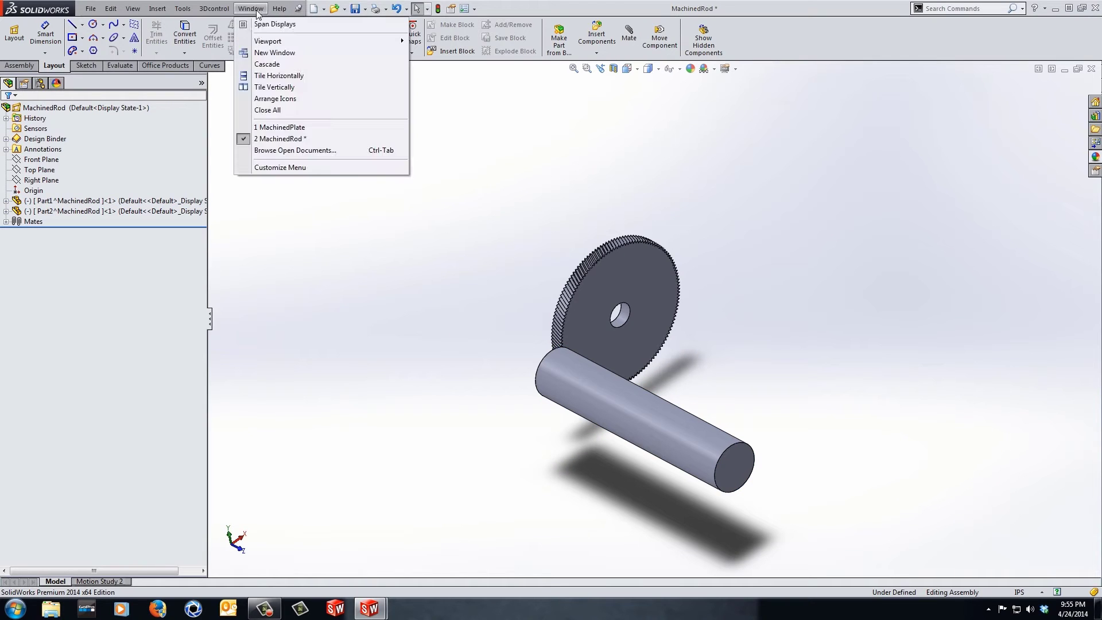
pyautogui.click(264, 85)
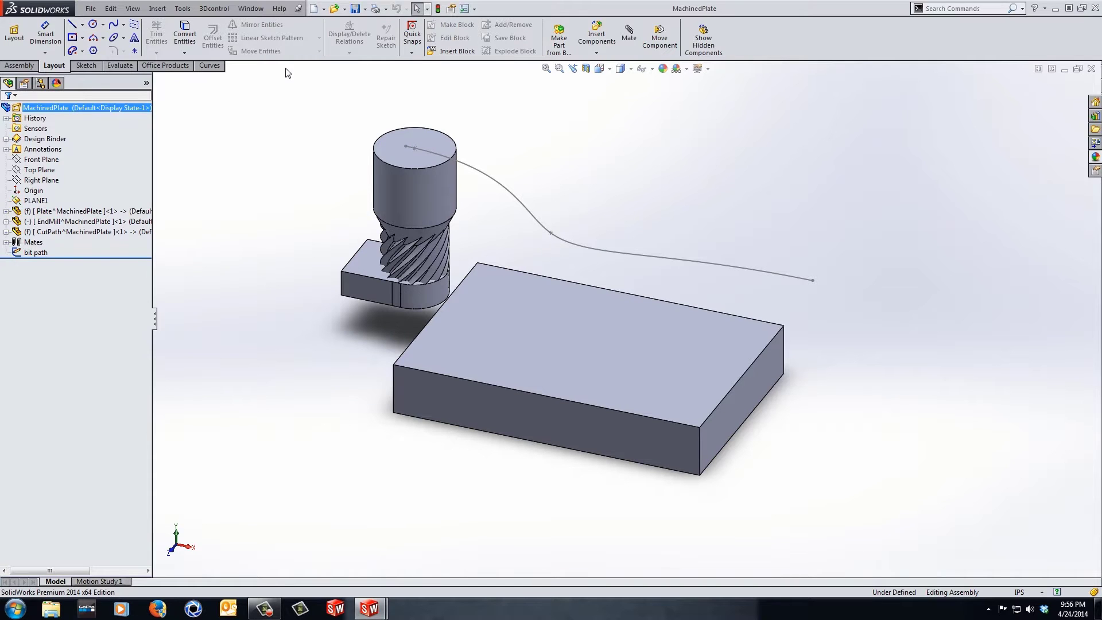
pyautogui.click(251, 8)
pyautogui.click(289, 143)
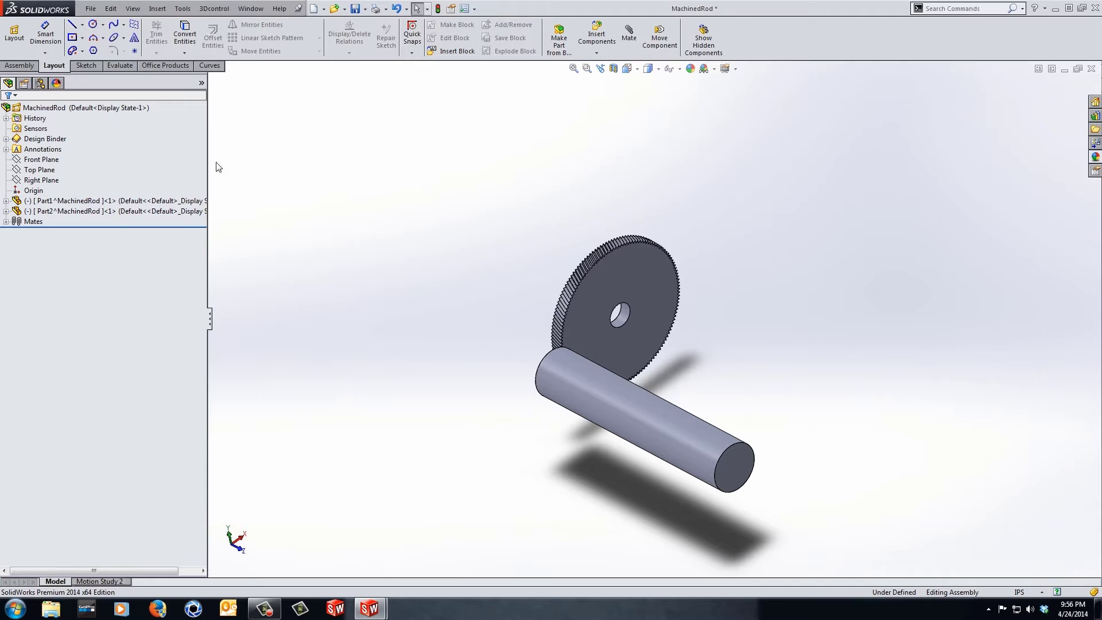
pyautogui.click(52, 108)
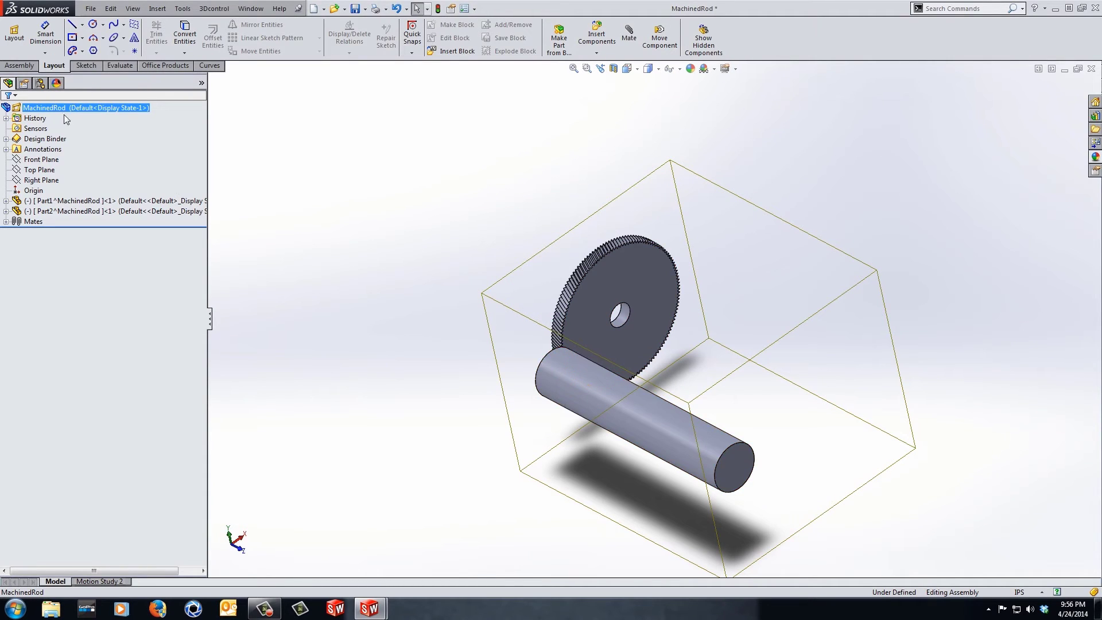
pyautogui.rightClick(64, 108)
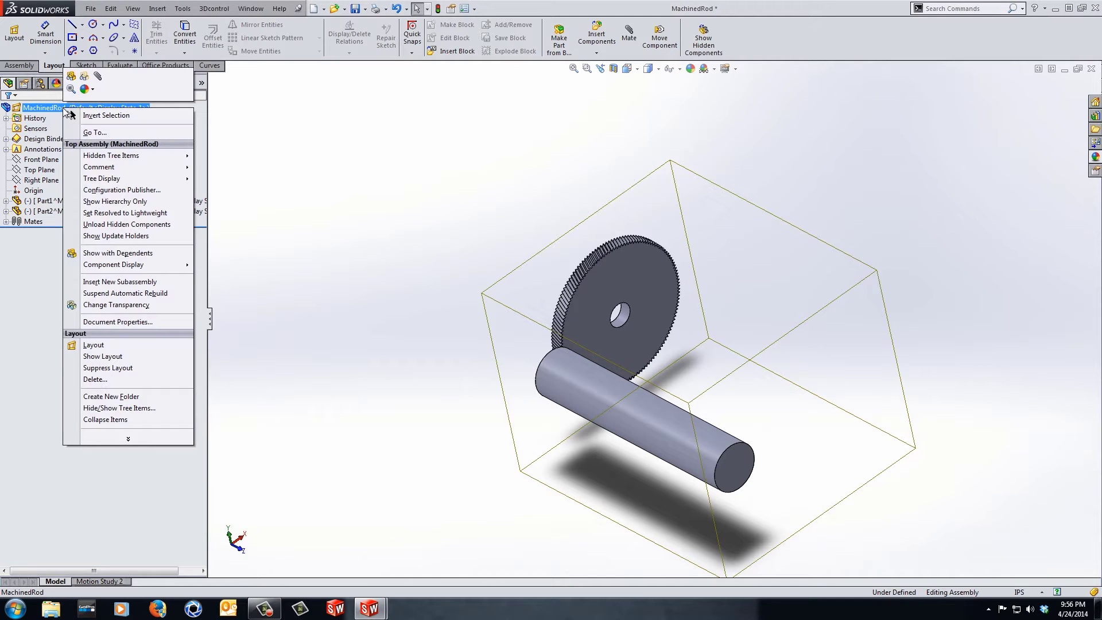
pyautogui.click(145, 345)
pyautogui.scroll(-2, 576, 354)
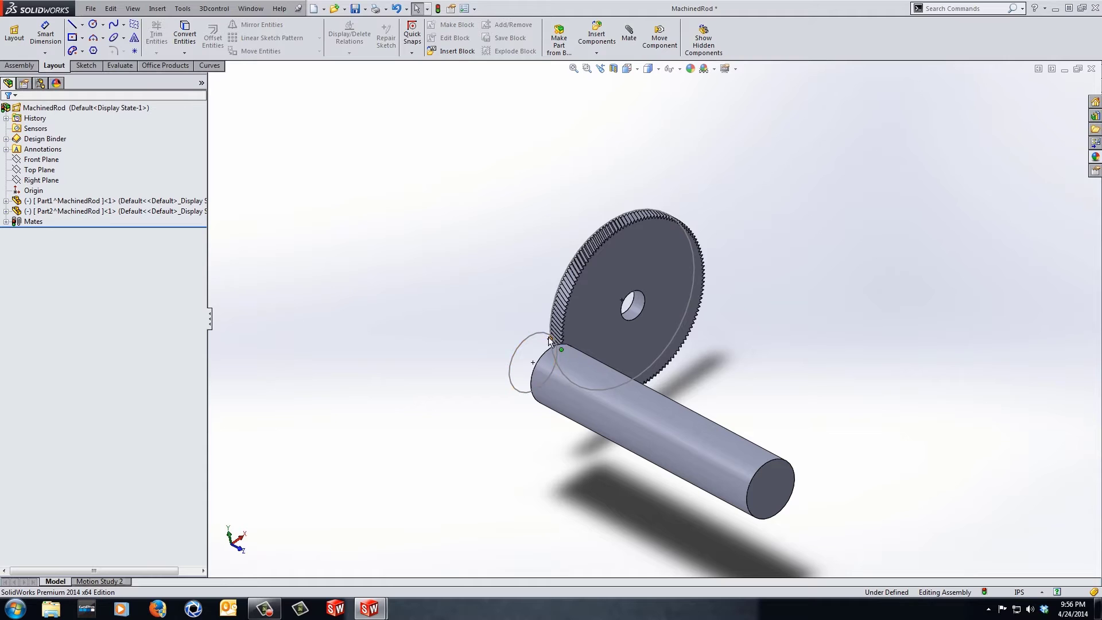
pyautogui.click(548, 337)
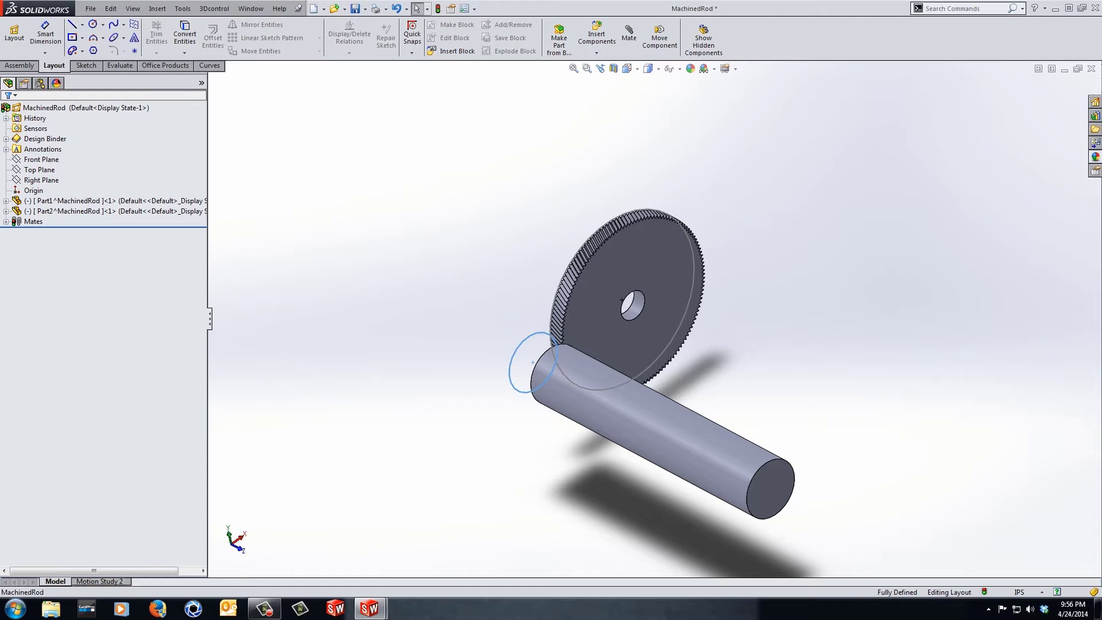
pyautogui.click(567, 376)
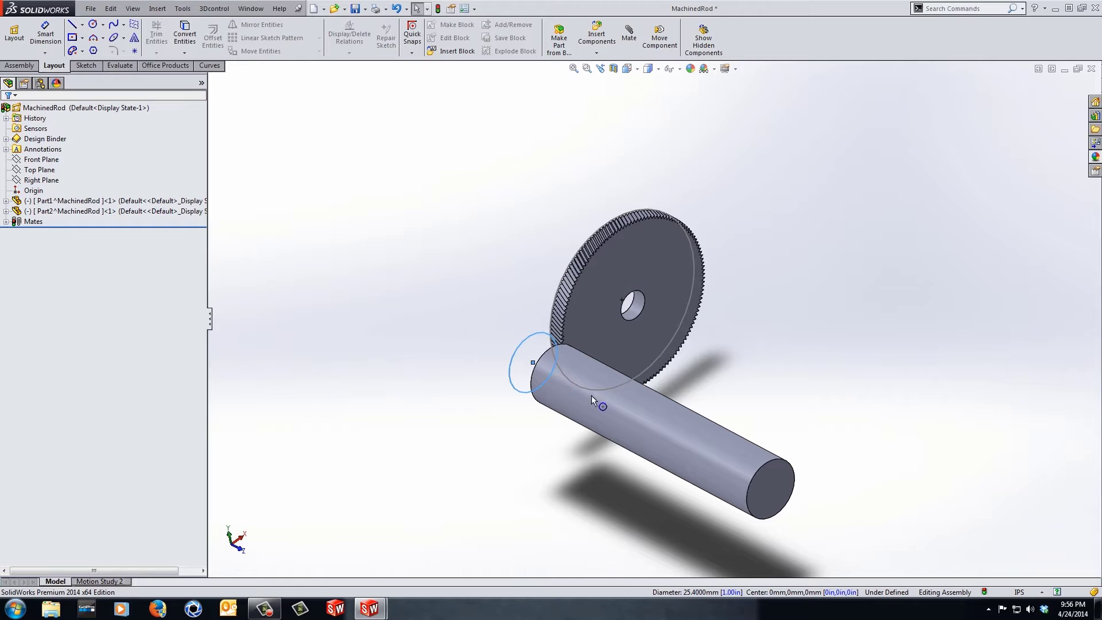
pyautogui.rightClick(53, 109)
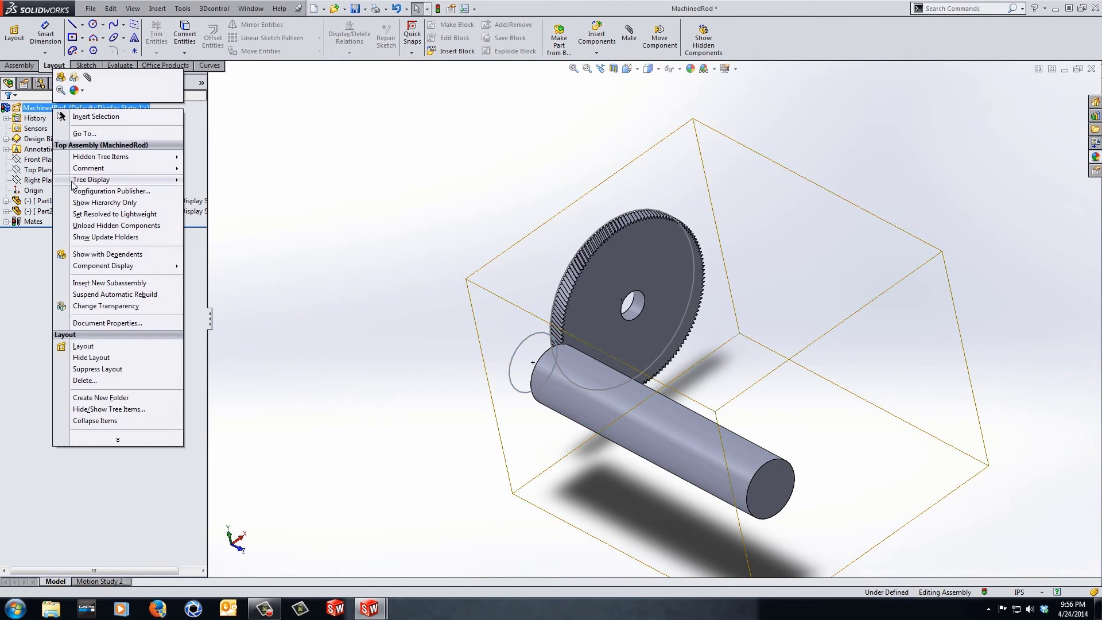
pyautogui.click(92, 360)
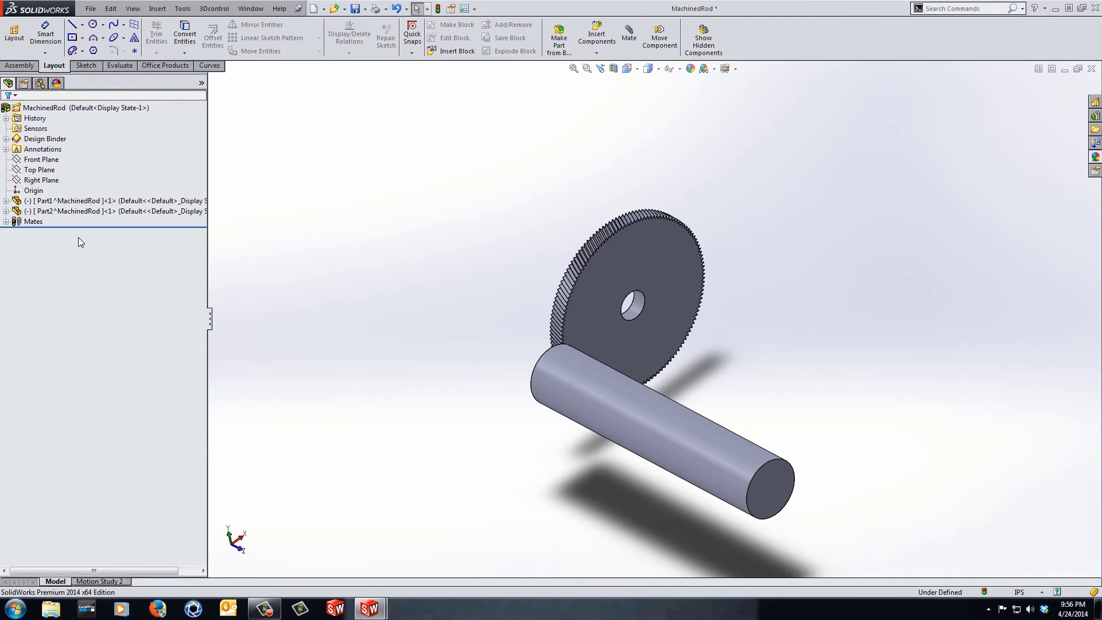
pyautogui.click(587, 297)
pyautogui.moveTo(583, 372); pyautogui.dragTo(617, 439)
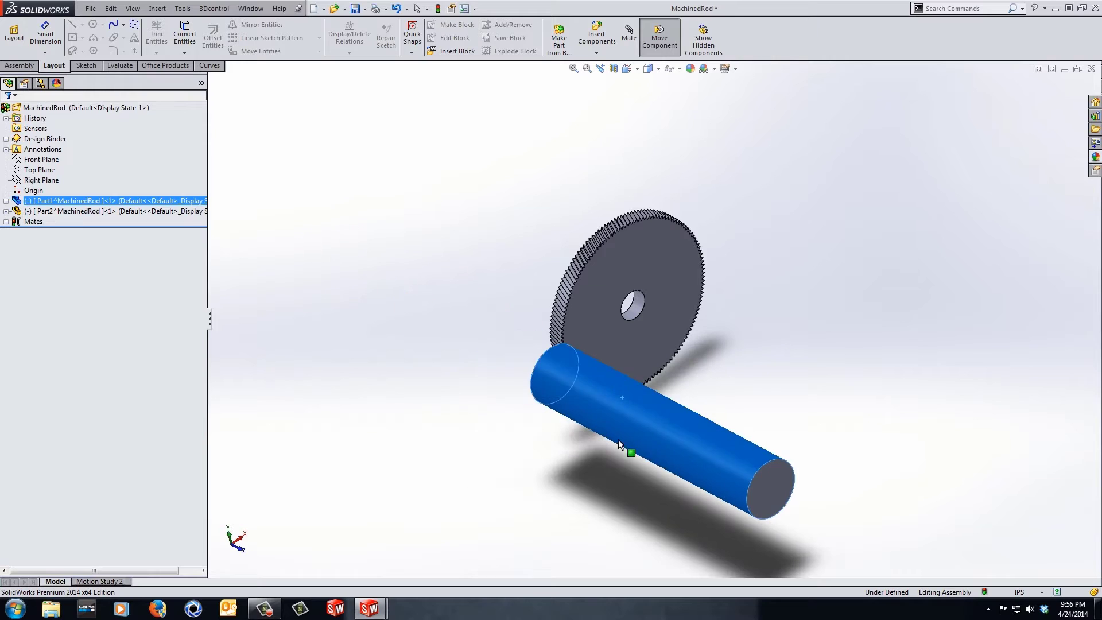
# - Expand the Mates folder and highlight Coincident1, Concentric1, Layout: Coincident1 and Layout: On Plane2
pyautogui.click(356, 269)
pyautogui.click(5, 221)
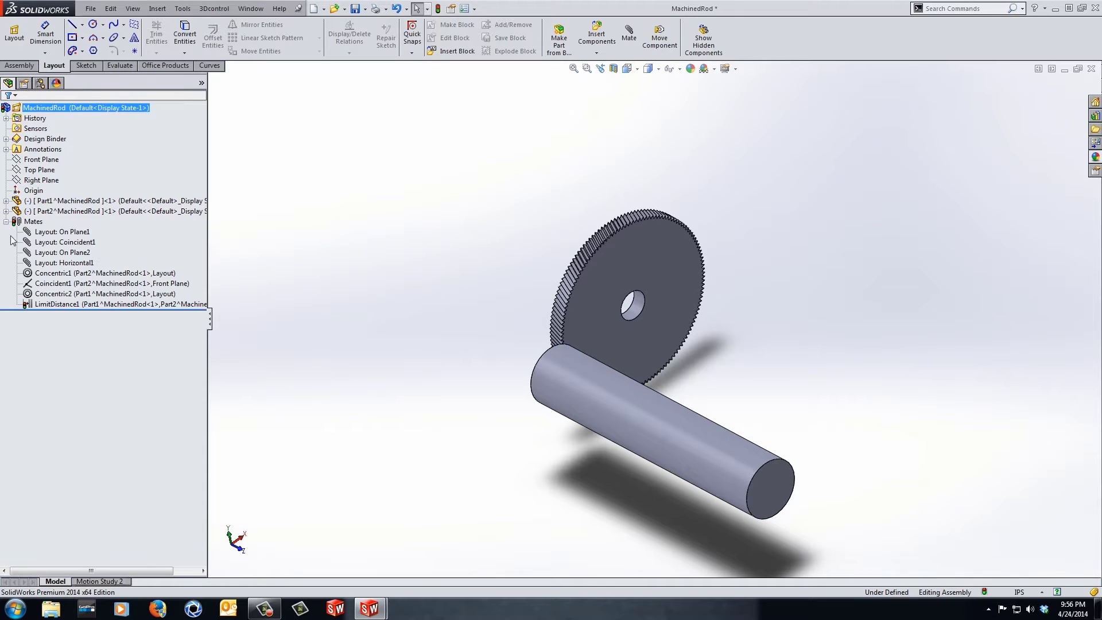
pyautogui.click(42, 283)
pyautogui.click(46, 273)
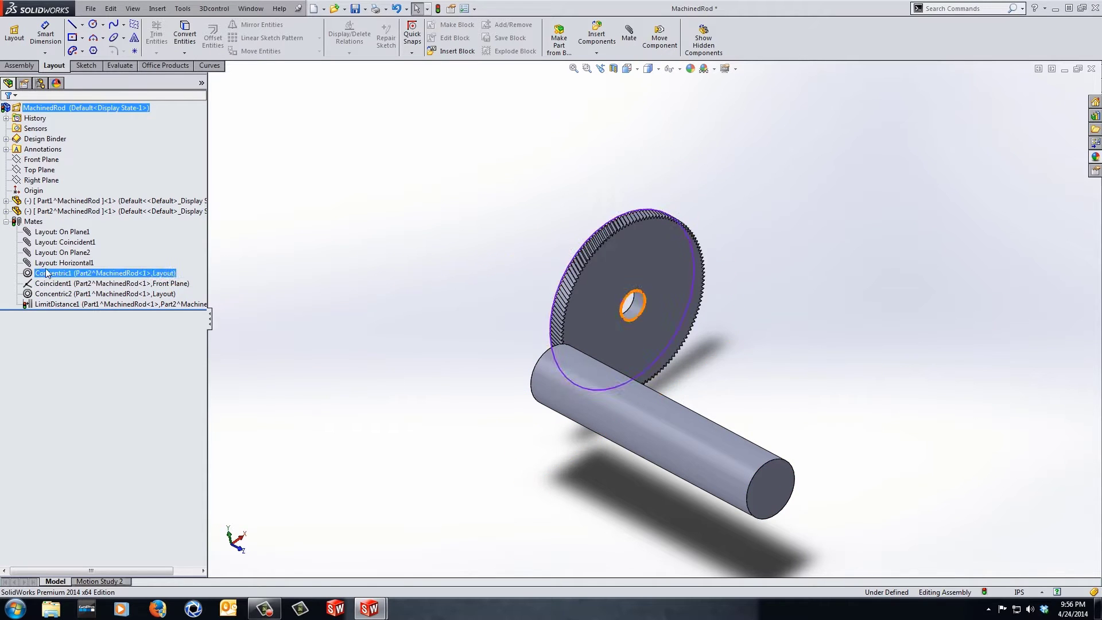
pyautogui.click(49, 241)
pyautogui.click(47, 253)
# - Highlight the Layout: On Plane1, Coincident1 and Horizontal1 mates, then clear the selection
pyautogui.click(49, 231)
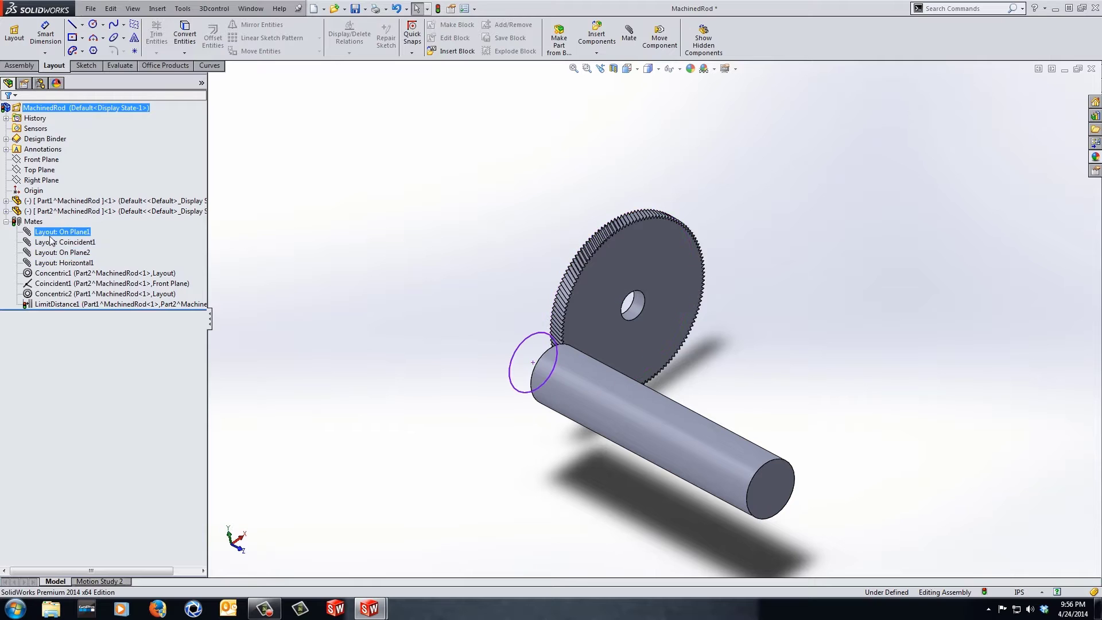
pyautogui.click(52, 242)
pyautogui.click(52, 263)
pyautogui.click(50, 232)
pyautogui.press('Escape')
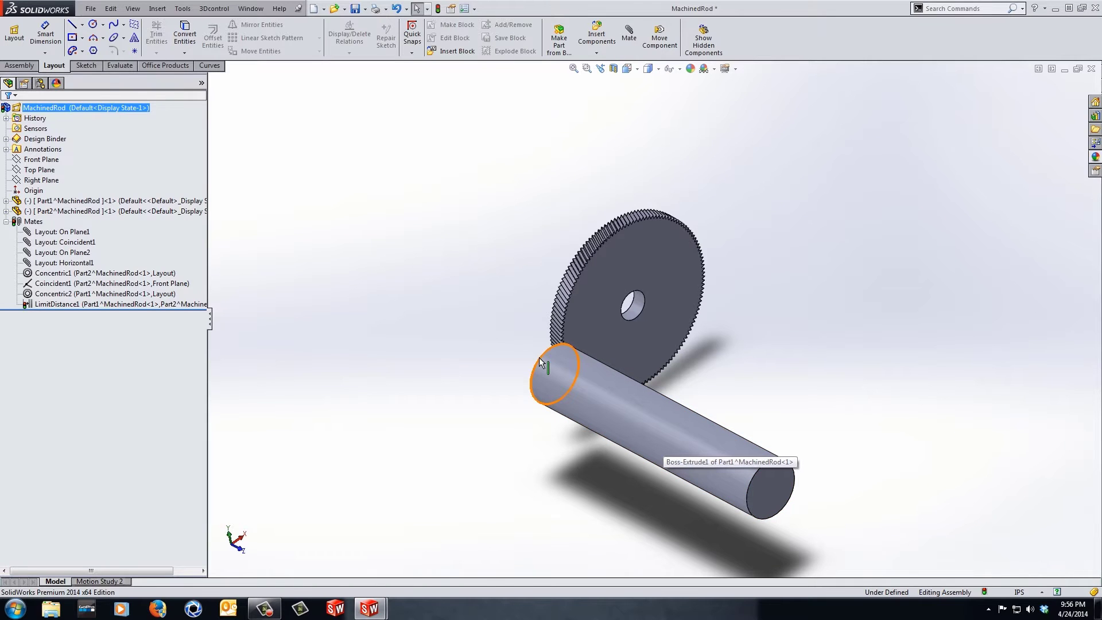
pyautogui.click(632, 415)
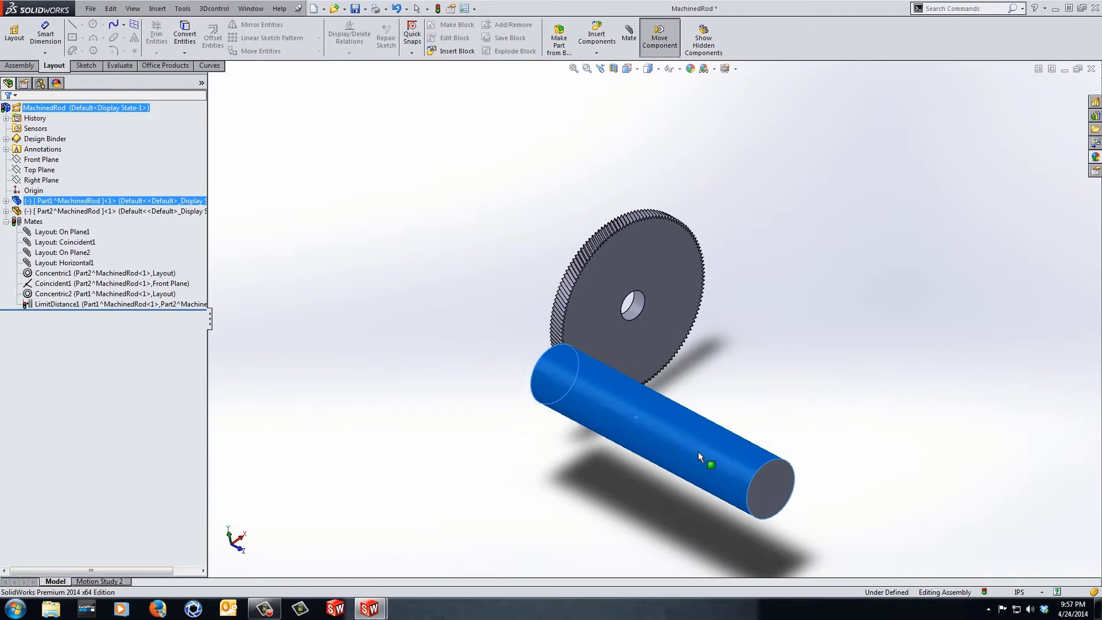
pyautogui.click(724, 402)
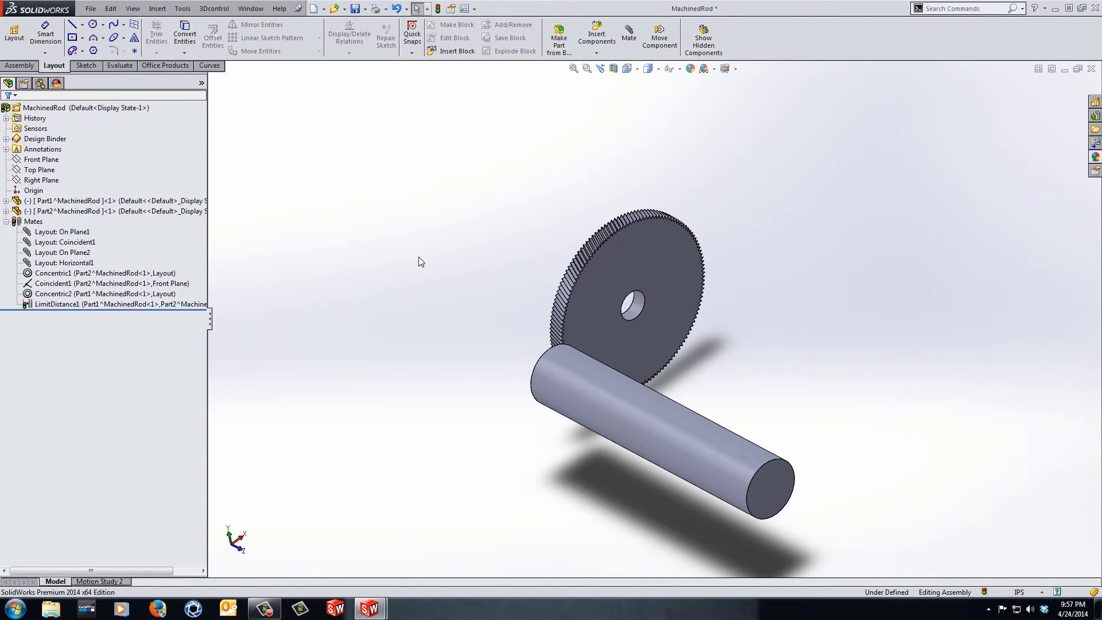
pyautogui.click(70, 305)
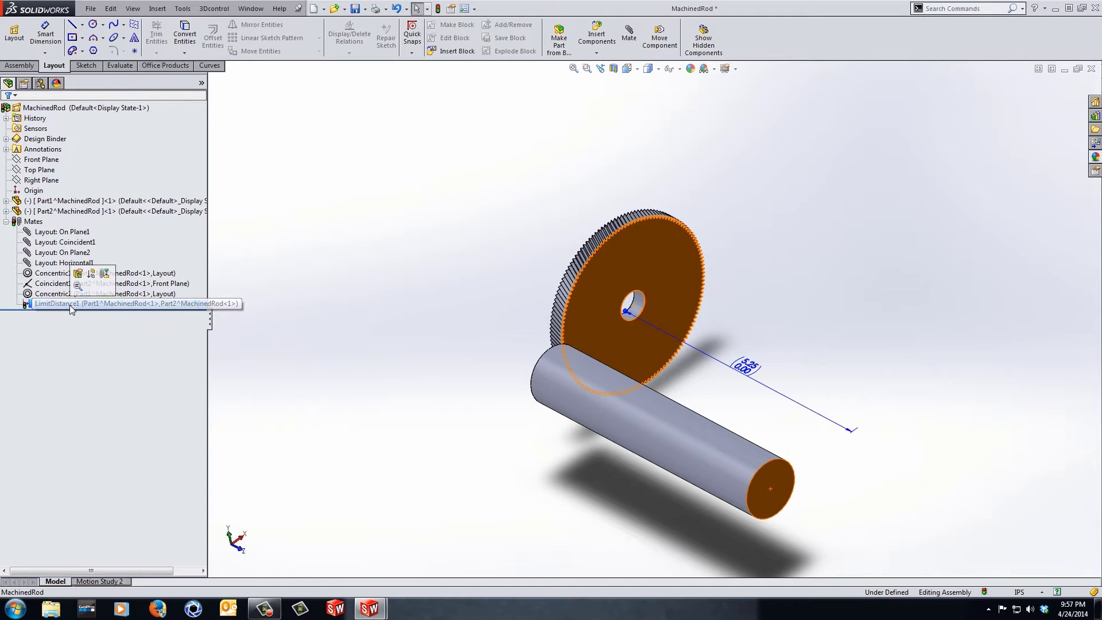
pyautogui.click(571, 449)
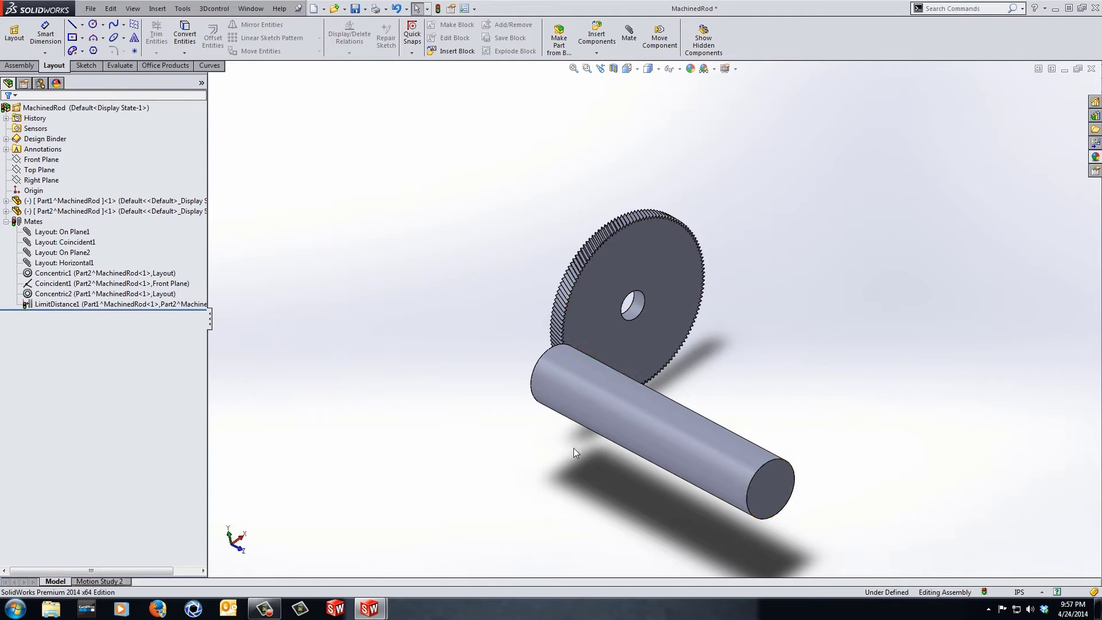
pyautogui.moveTo(629, 421); pyautogui.dragTo(650, 425)
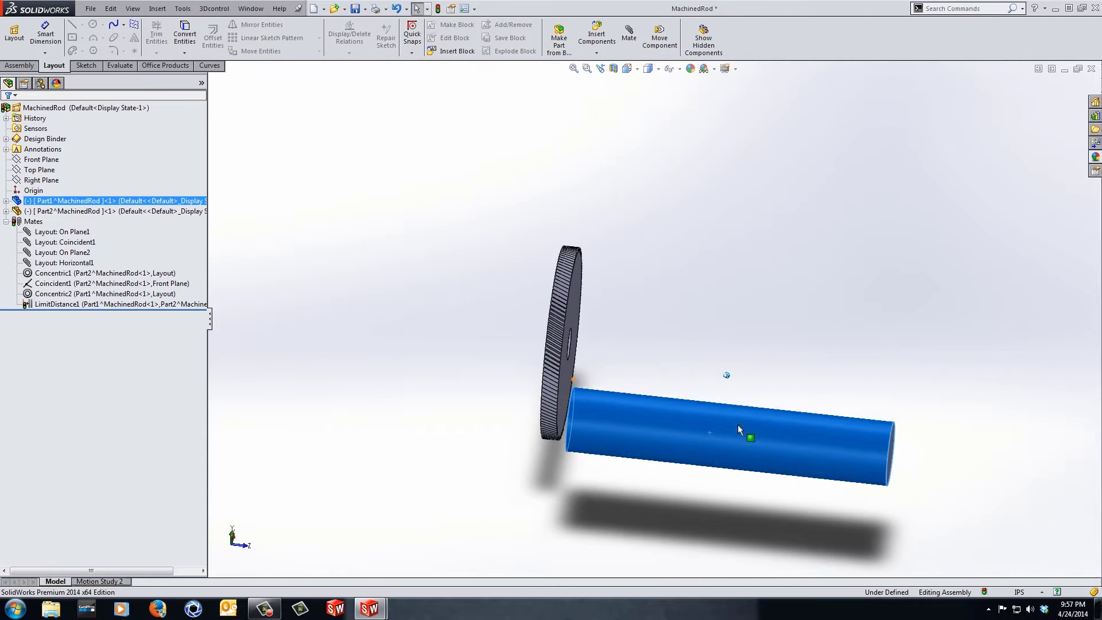
pyautogui.moveTo(738, 425); pyautogui.dragTo(446, 418)
pyautogui.moveTo(454, 422); pyautogui.dragTo(648, 440, button='middle')
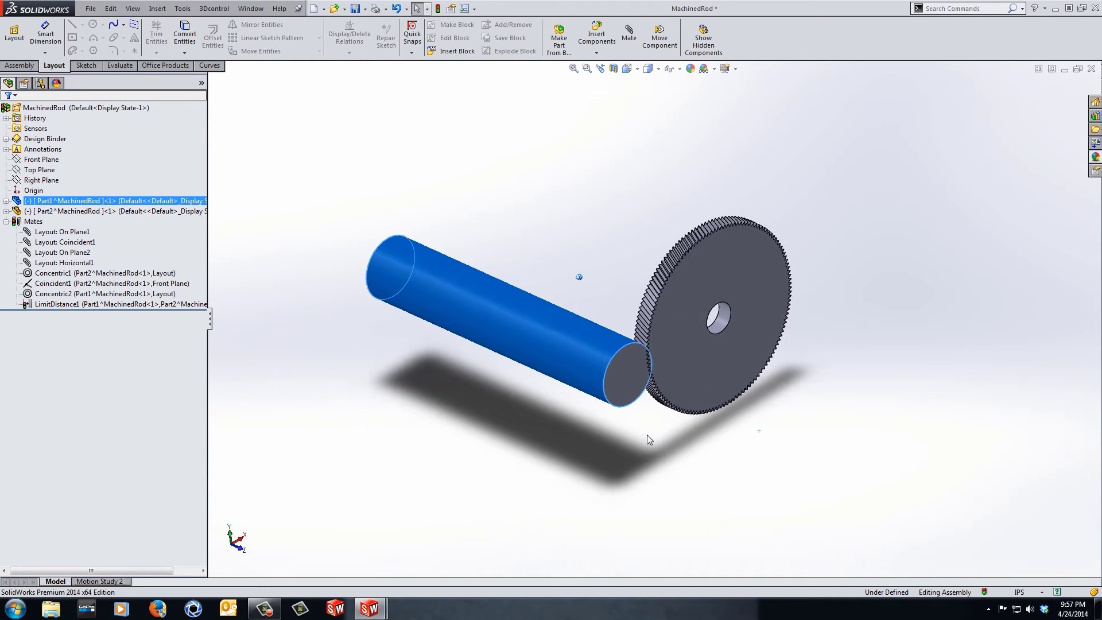
pyautogui.moveTo(498, 321); pyautogui.dragTo(655, 466)
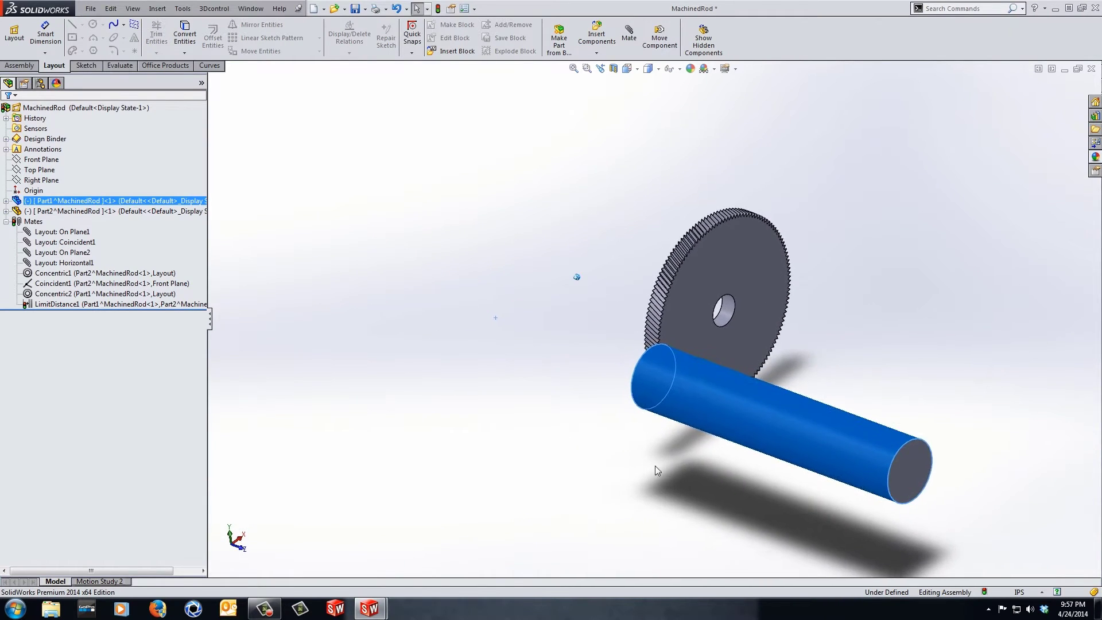
pyautogui.click(444, 395)
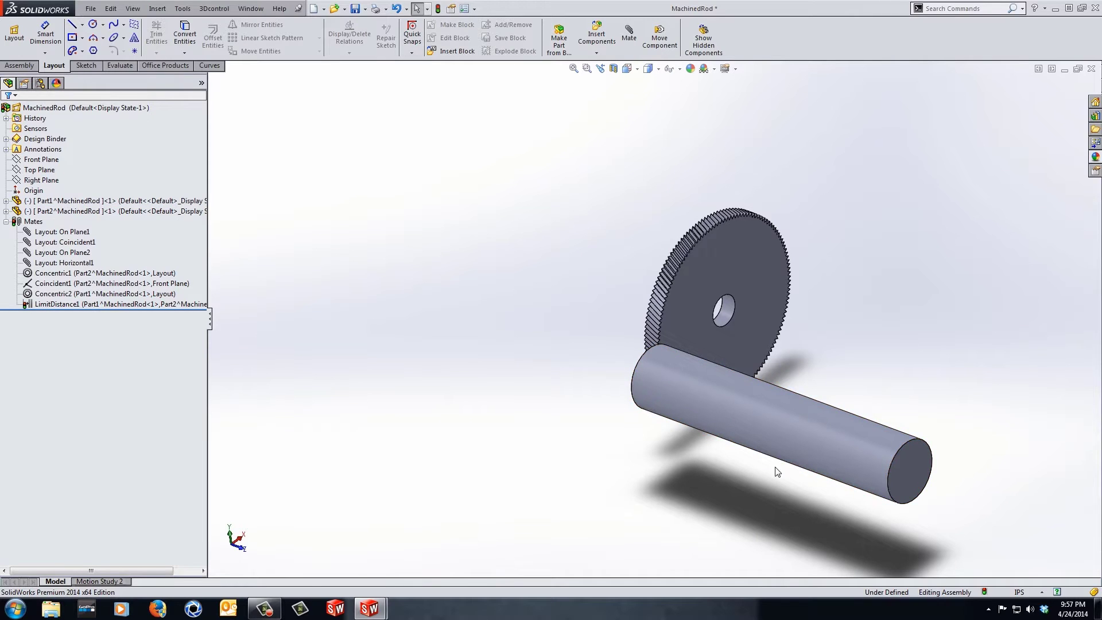
pyautogui.click(818, 444)
pyautogui.moveTo(819, 441)
pyautogui.mouseDown()
pyautogui.moveTo(386, 336)
pyautogui.moveTo(377, 347)
pyautogui.moveTo(490, 317)
pyautogui.moveTo(817, 427)
pyautogui.mouseUp()
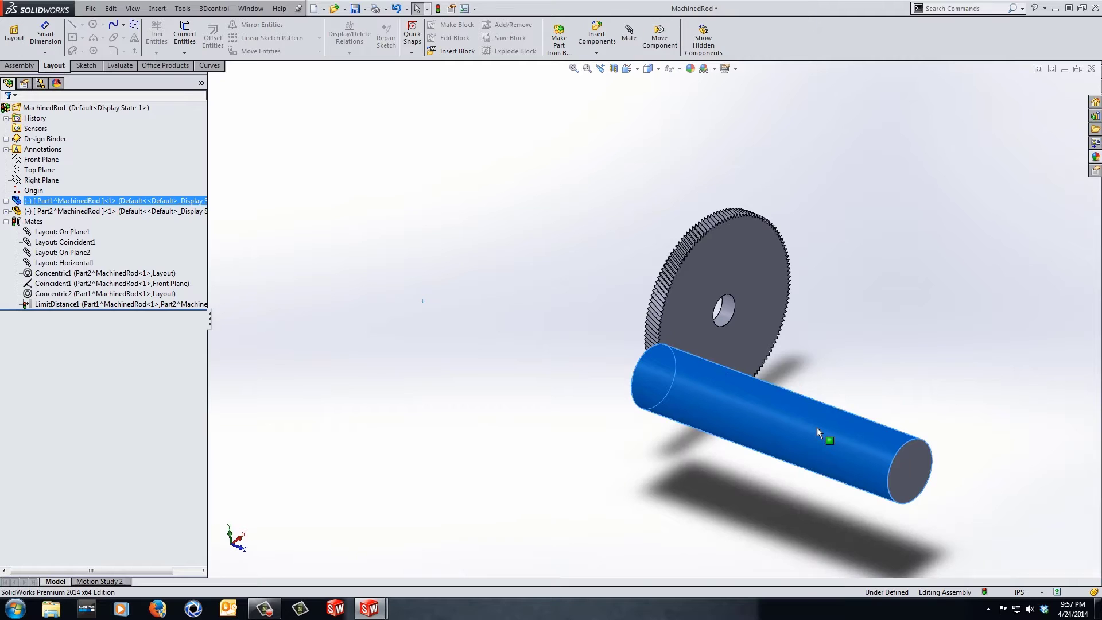
pyautogui.click(516, 217)
pyautogui.click(250, 8)
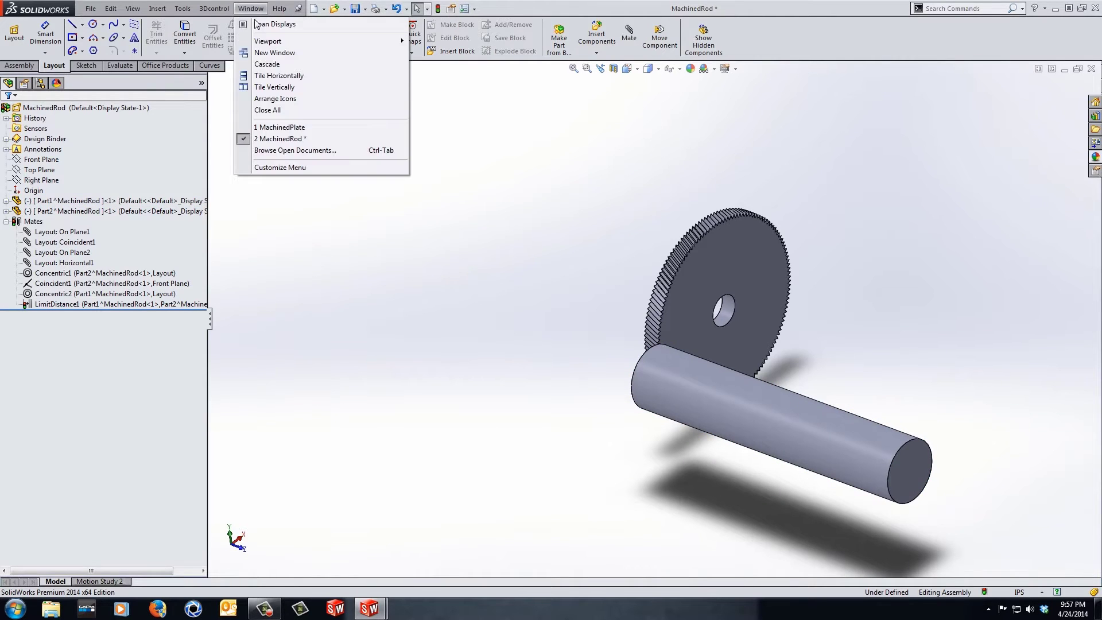
pyautogui.click(293, 128)
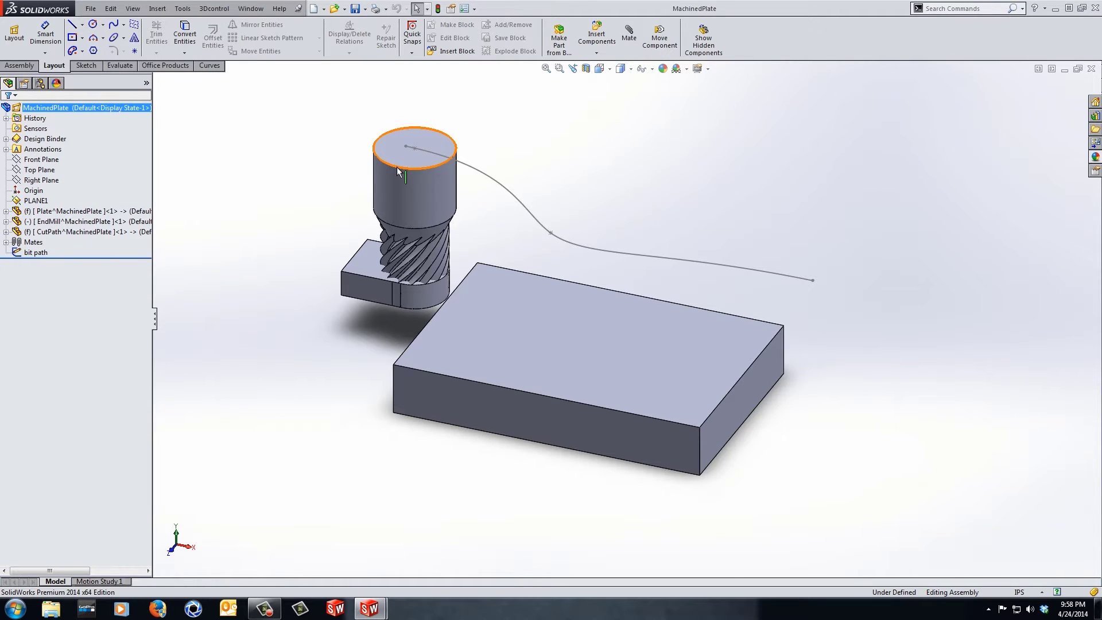
pyautogui.click(250, 9)
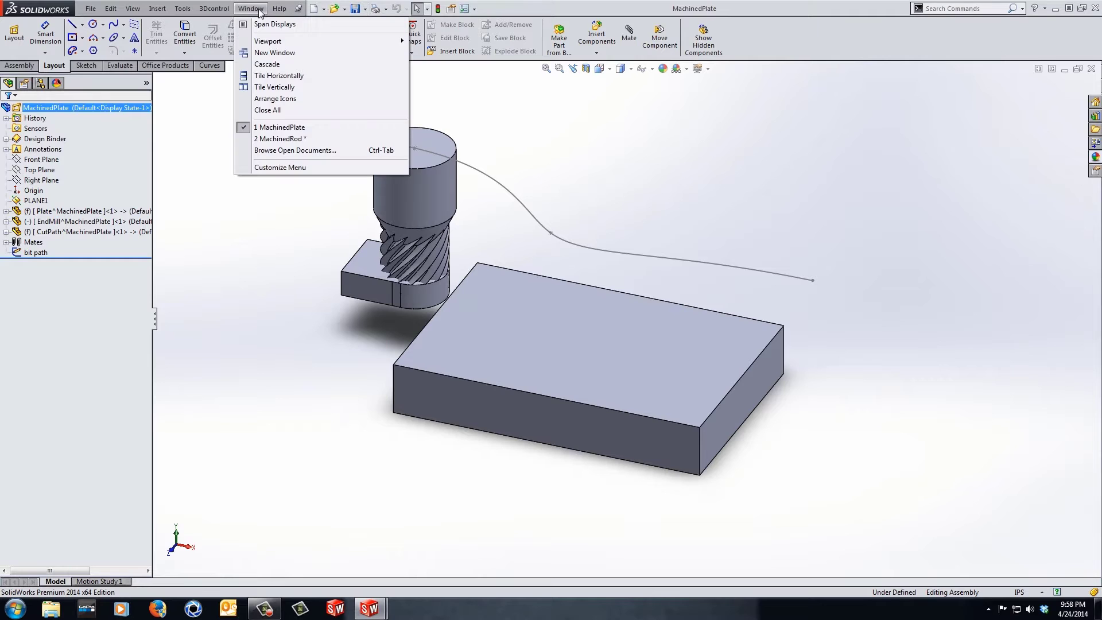
pyautogui.click(280, 139)
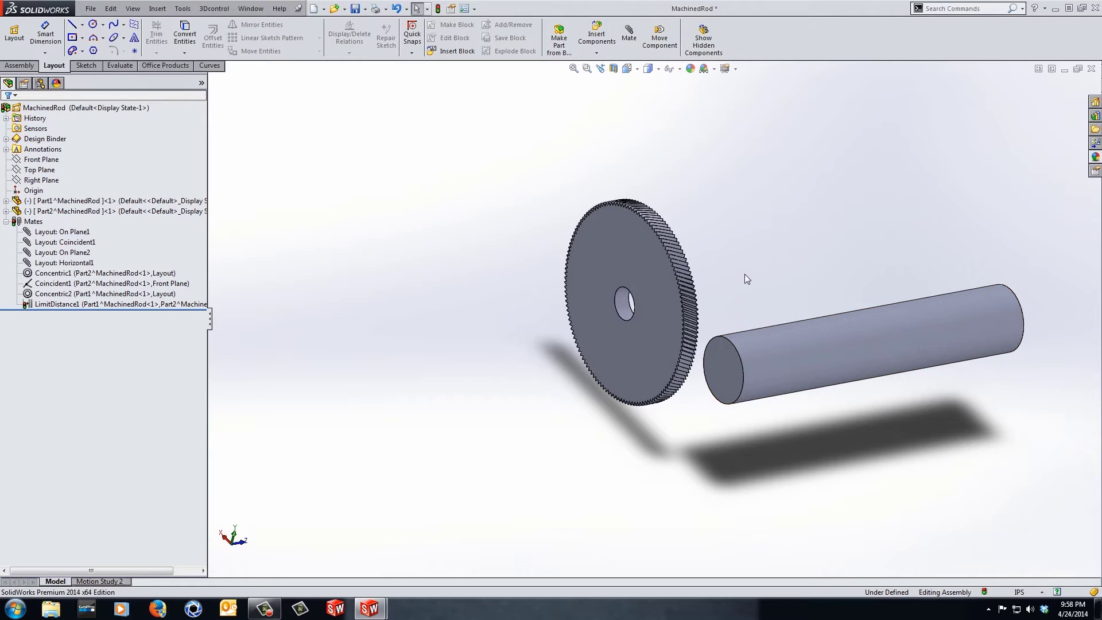
# - Collapse the Mates folder, rebuild the assembly, and orbit until the gear disk is edge-on
pyautogui.click(6, 222)
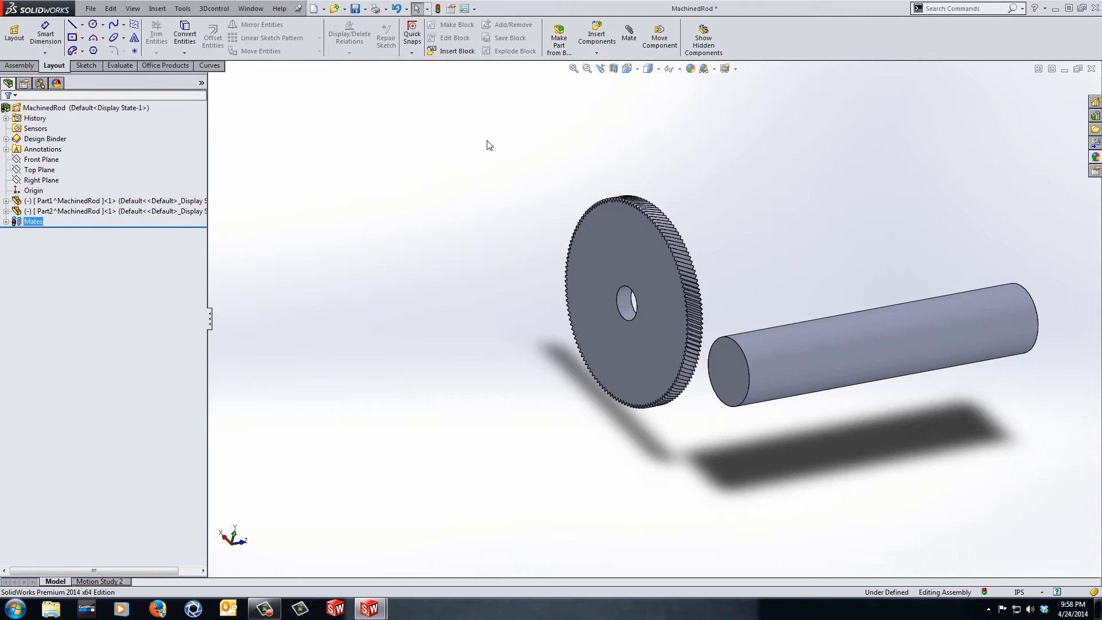
pyautogui.click(437, 8)
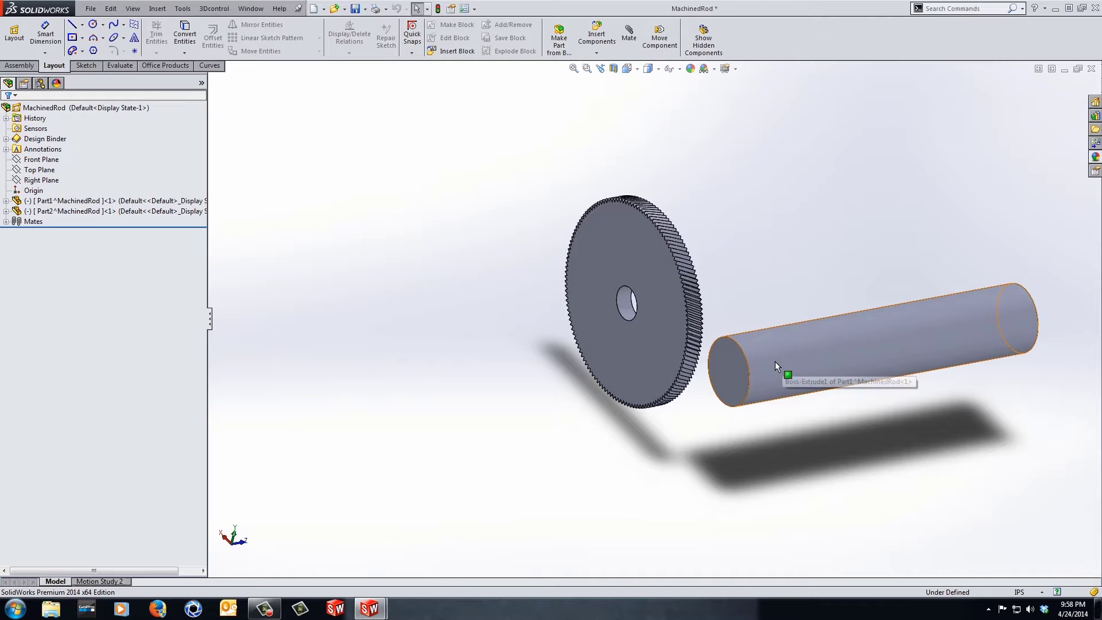
pyautogui.click(793, 360)
pyautogui.scroll(-2, 793, 359)
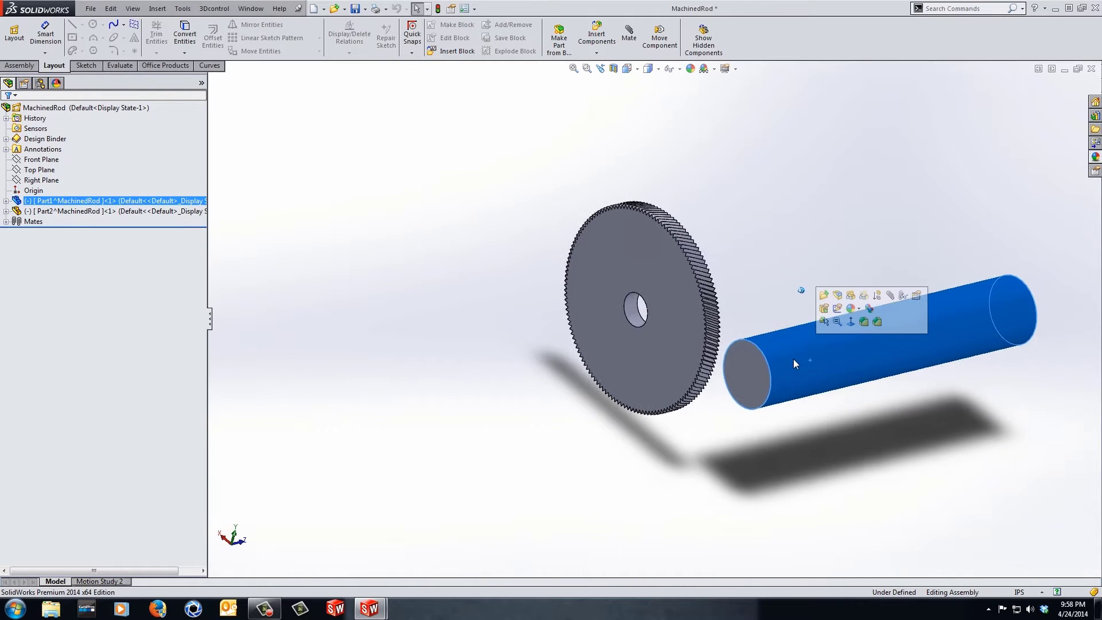
pyautogui.scroll(-3, 748, 369)
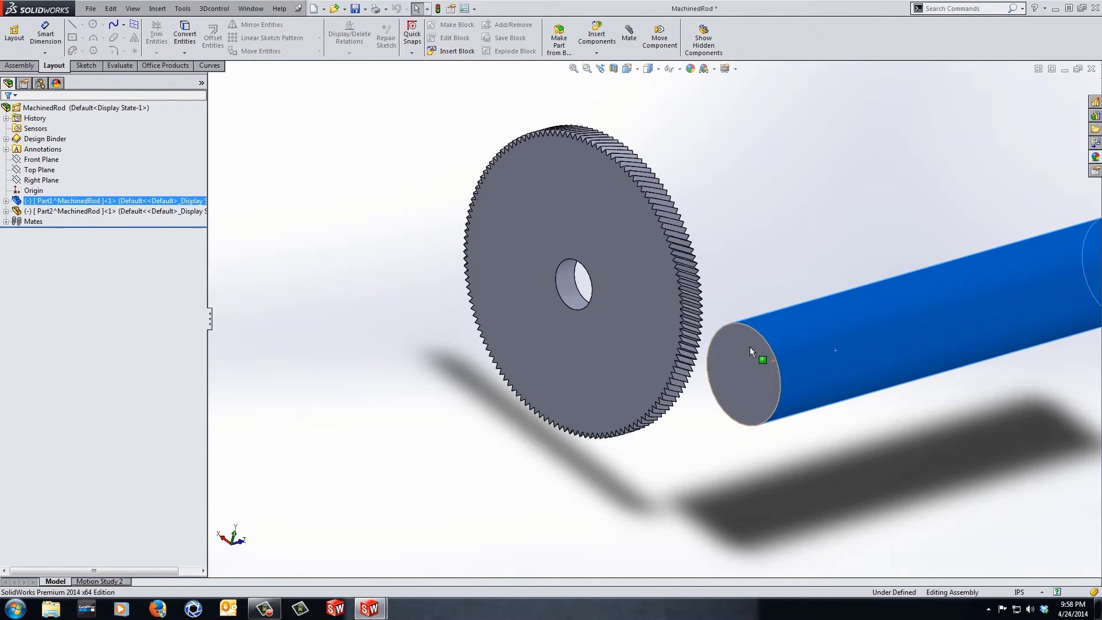
pyautogui.moveTo(749, 346); pyautogui.dragTo(745, 346, button='middle')
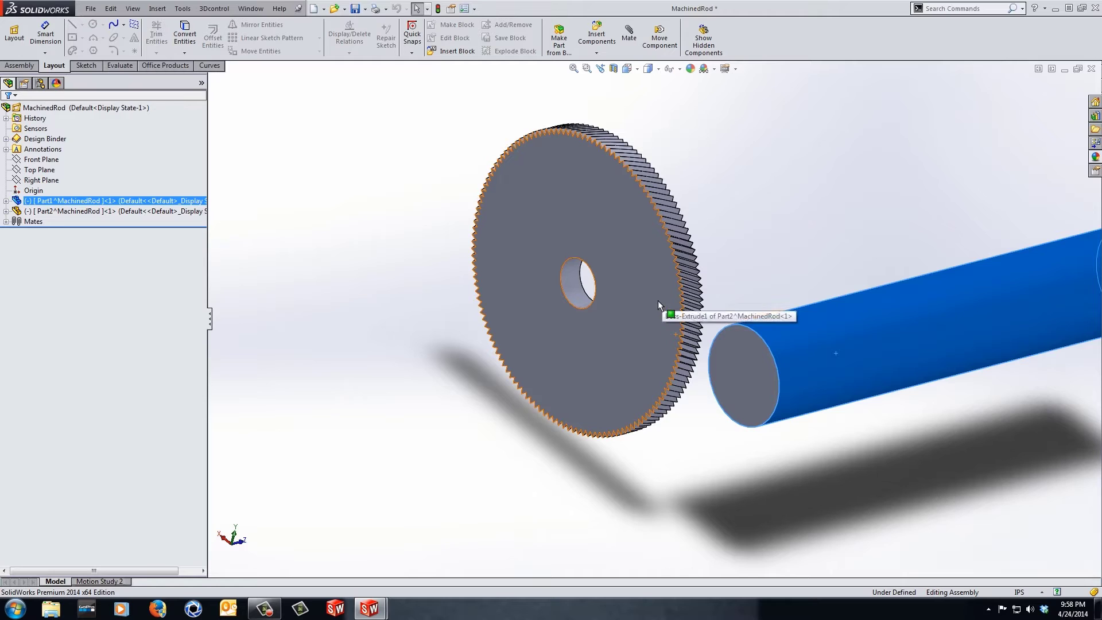
pyautogui.click(744, 277)
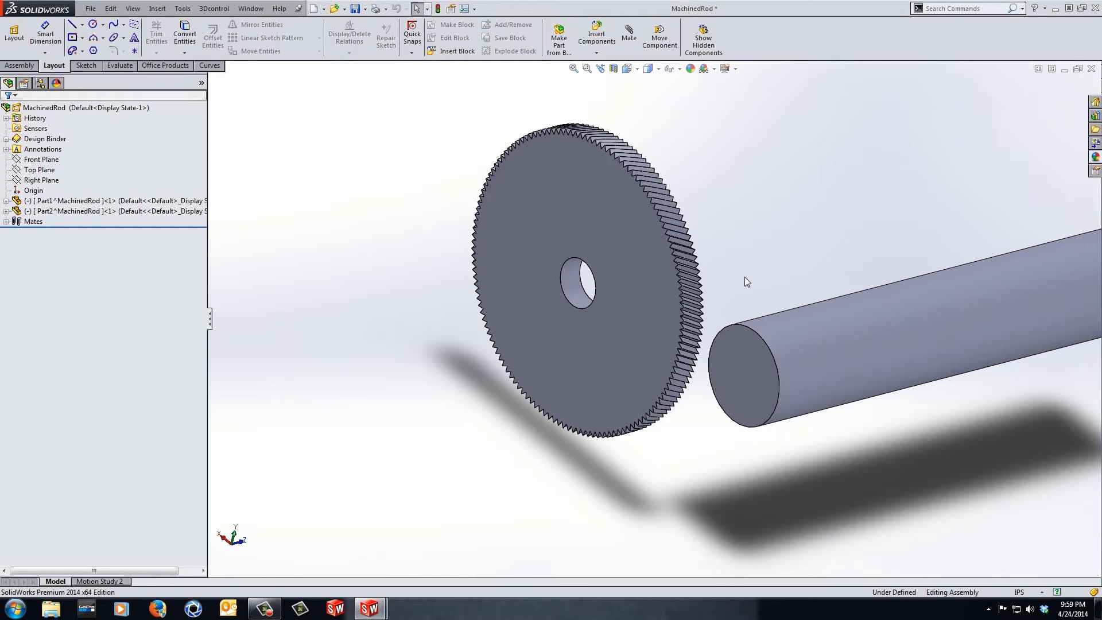
pyautogui.moveTo(745, 277); pyautogui.dragTo(743, 349, button='middle')
pyautogui.scroll(-2, 715, 358)
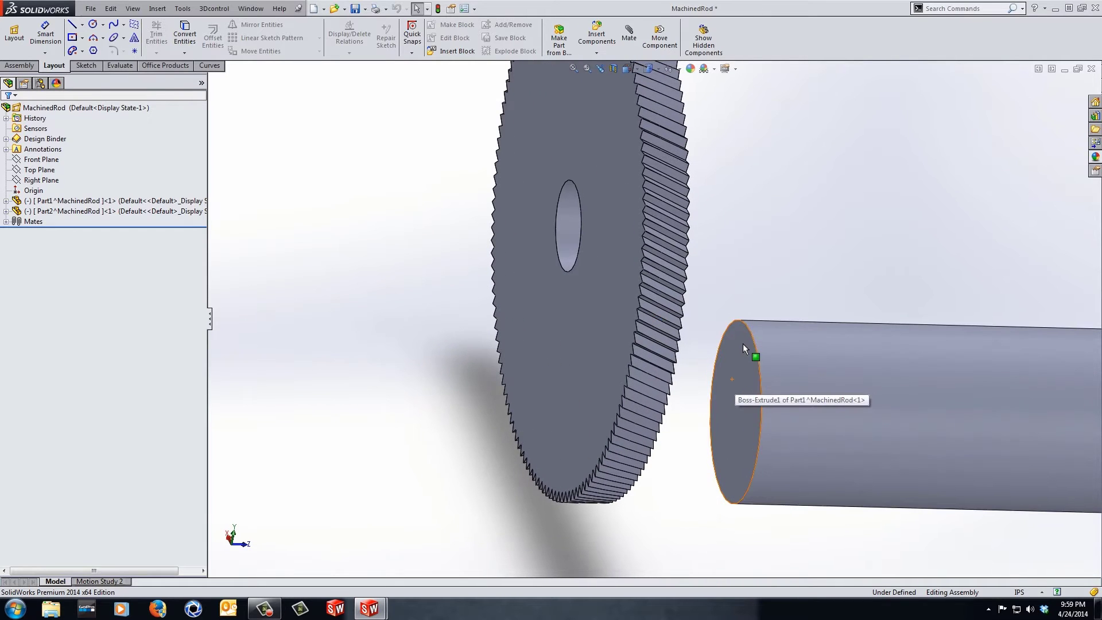
pyautogui.moveTo(618, 315); pyautogui.dragTo(697, 296, button='middle')
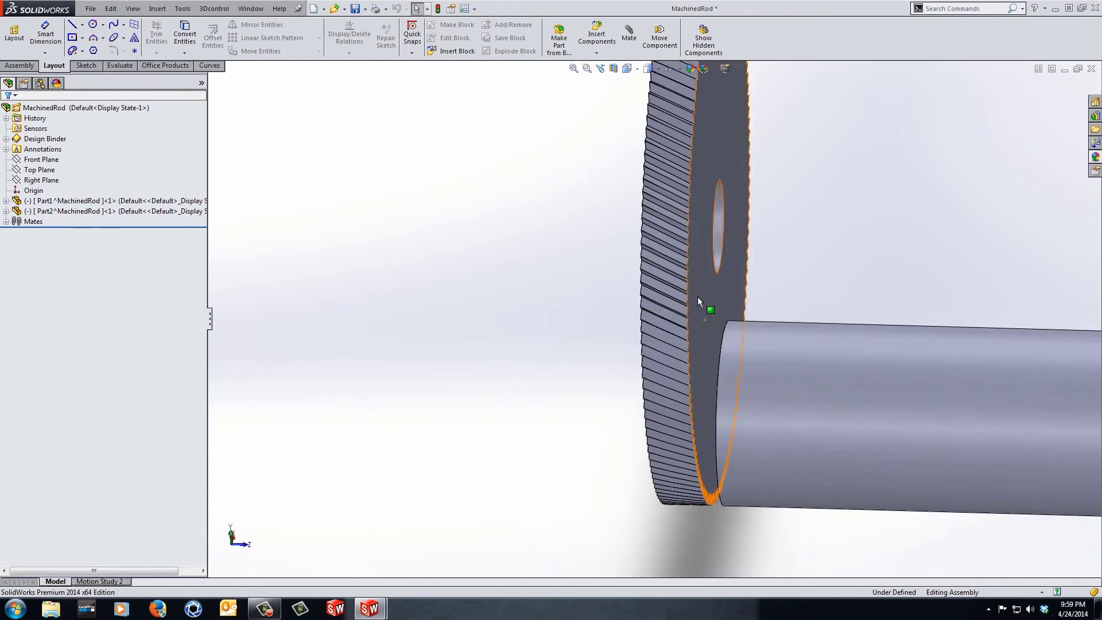
# - Drag the rod left against the gear disk, then back right away from it
pyautogui.click(697, 299)
pyautogui.click(635, 301)
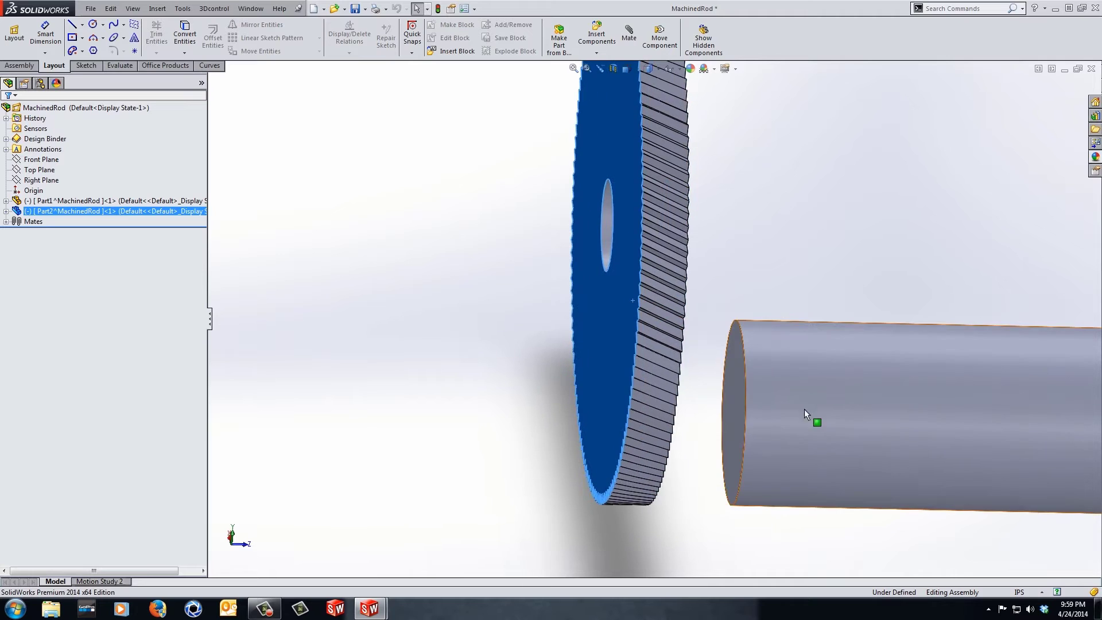
pyautogui.click(740, 382)
pyautogui.moveTo(740, 382); pyautogui.dragTo(656, 384)
pyautogui.moveTo(656, 385); pyautogui.dragTo(647, 383, button='middle')
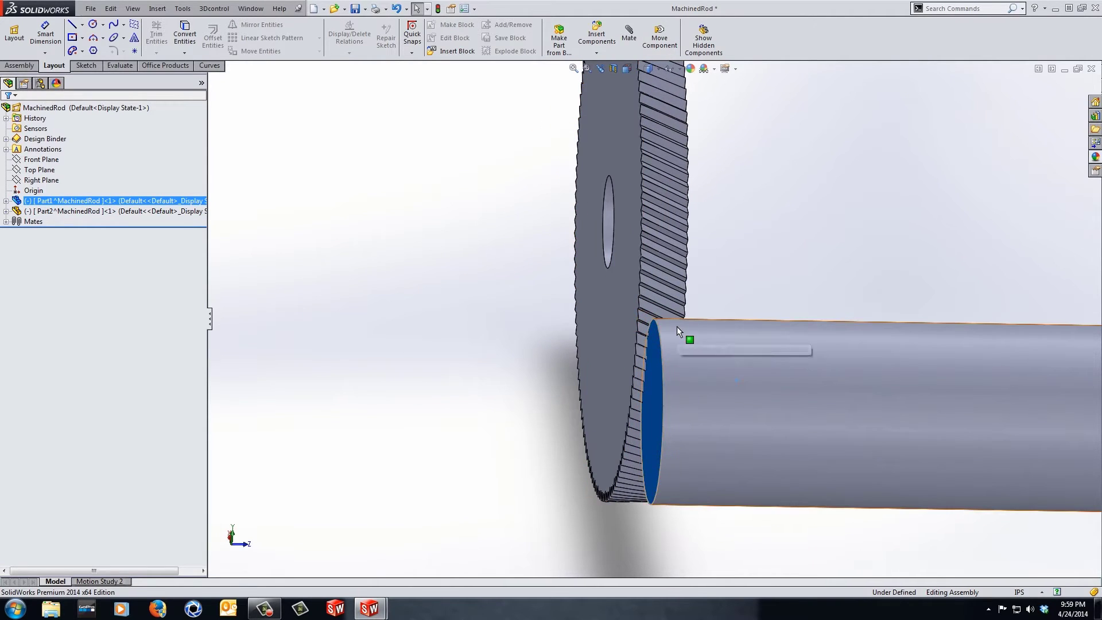
pyautogui.moveTo(692, 360); pyautogui.dragTo(861, 381)
pyautogui.click(748, 297)
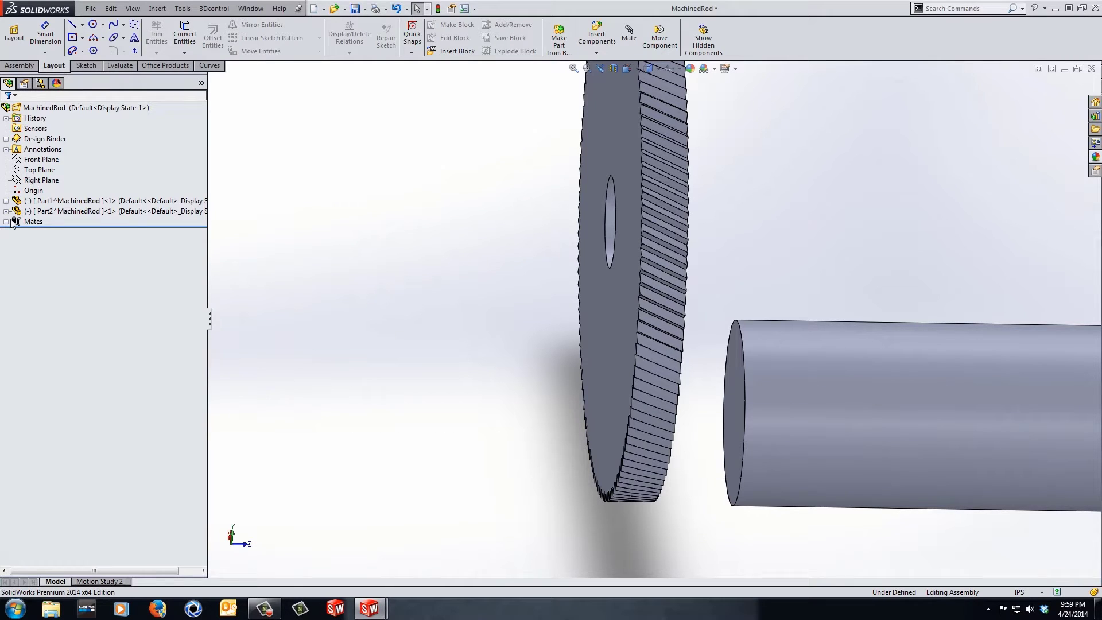
# - Drag the rod left until its end rests against the gear disk's lower rim
pyautogui.click(904, 409)
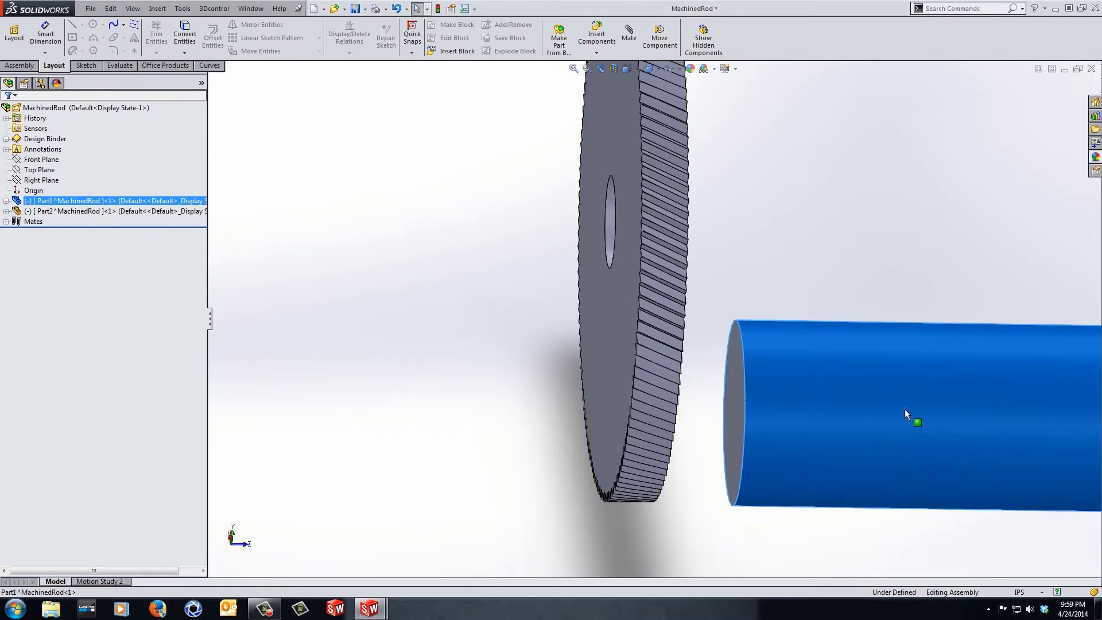
pyautogui.moveTo(905, 408); pyautogui.dragTo(941, 420)
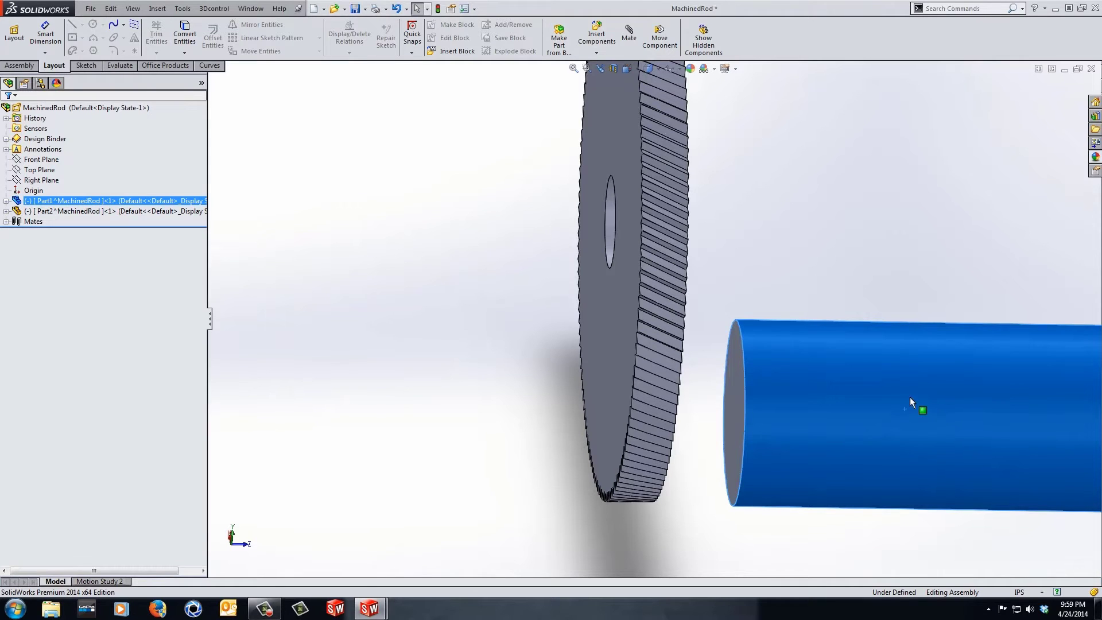
pyautogui.moveTo(873, 369); pyautogui.dragTo(923, 365)
pyautogui.click(698, 346)
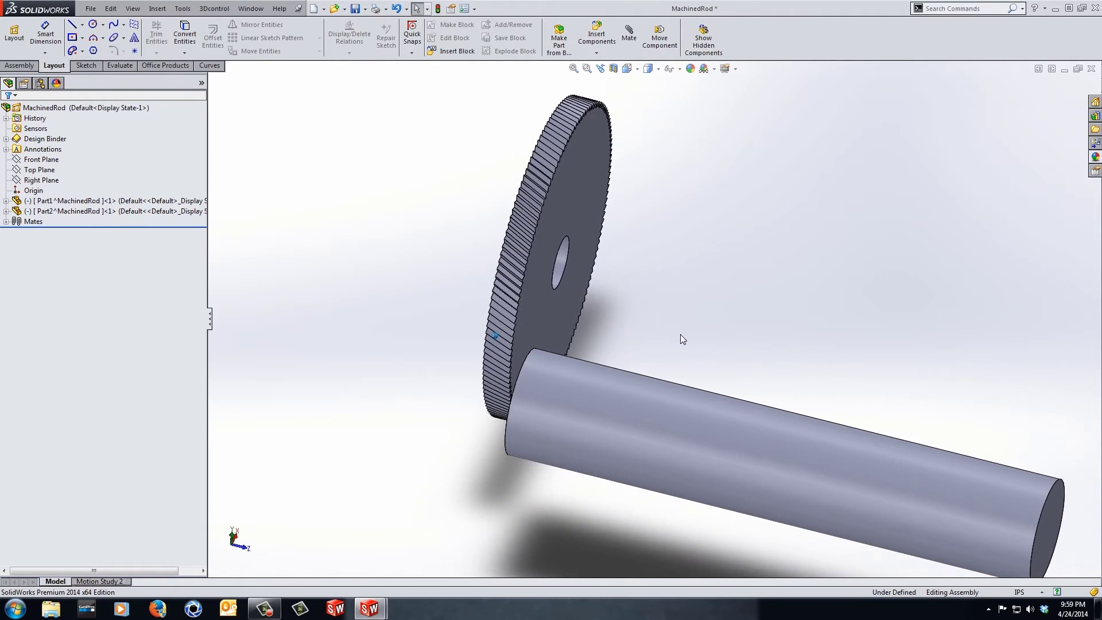
pyautogui.click(647, 415)
pyautogui.click(646, 343)
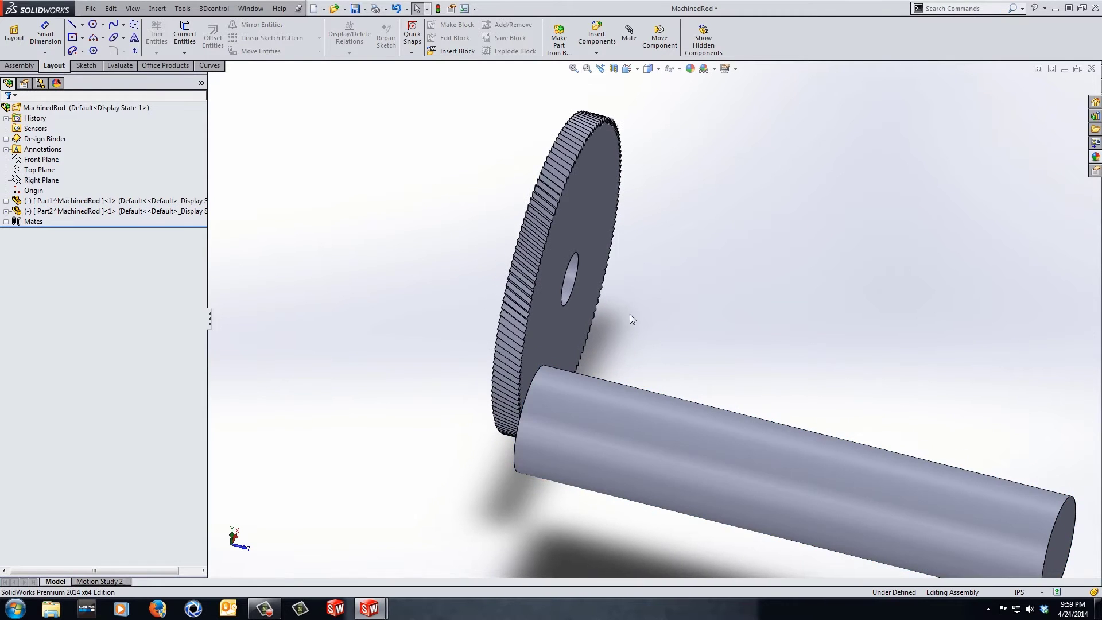
pyautogui.click(160, 9)
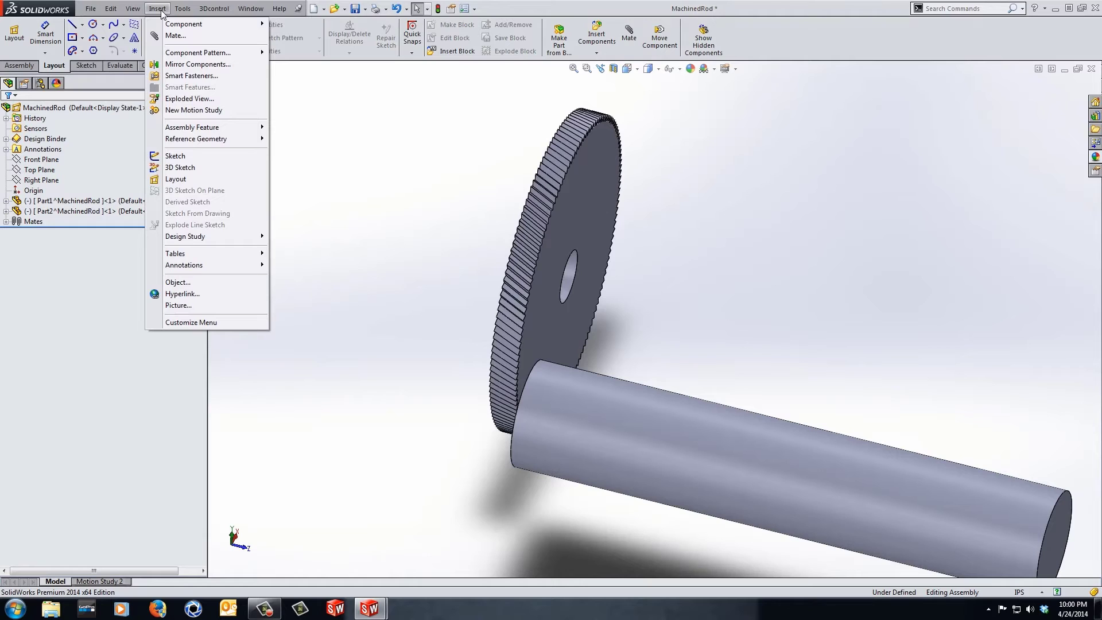
pyautogui.moveTo(190, 130)
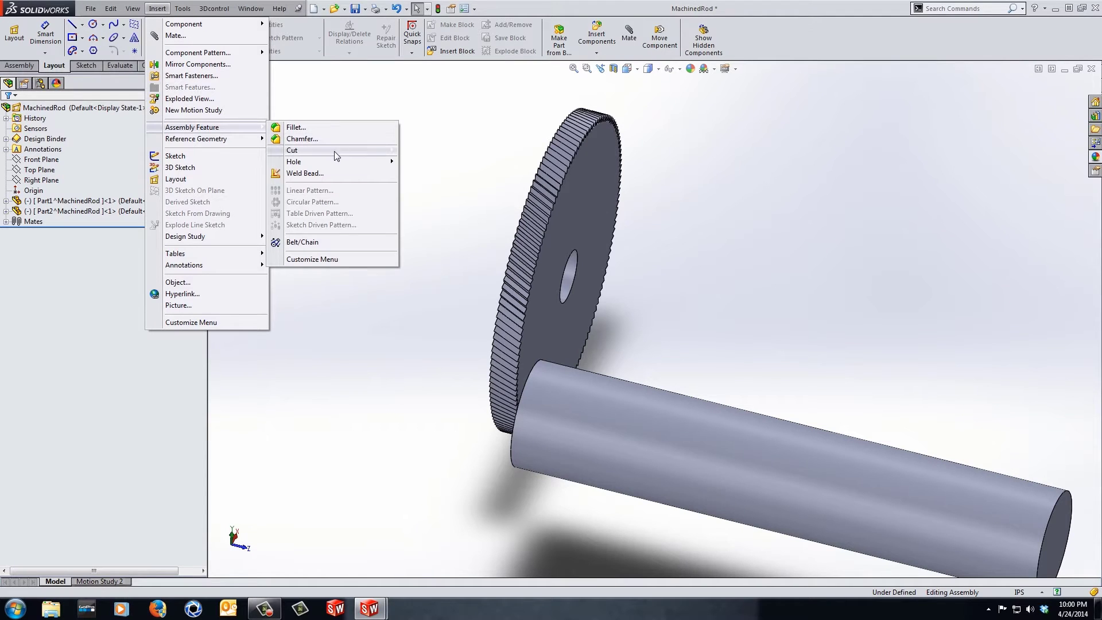
pyautogui.moveTo(334, 150)
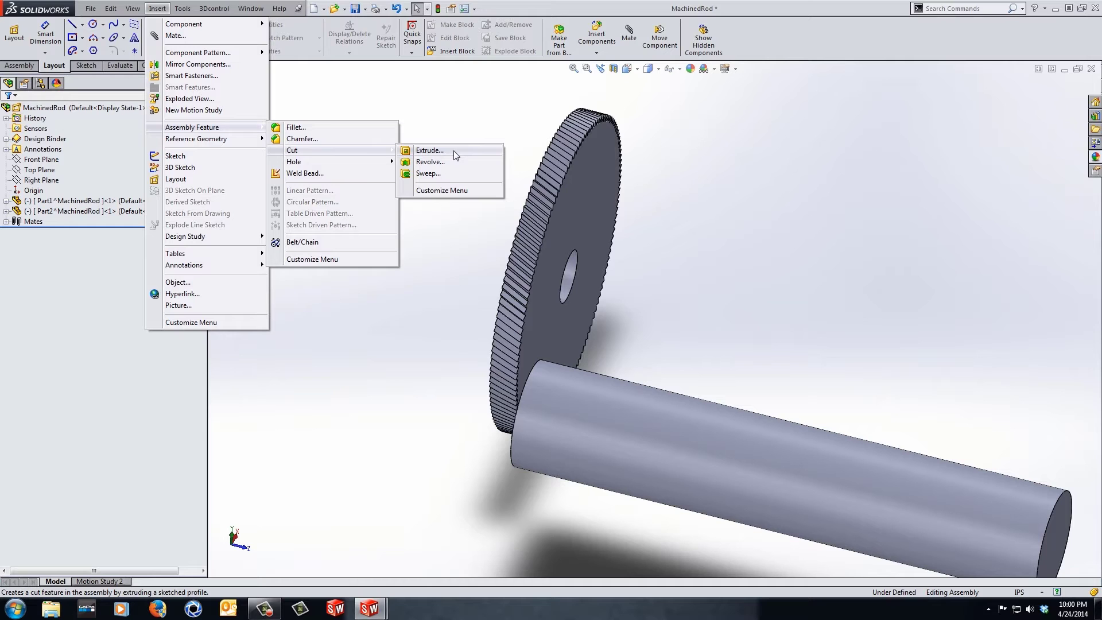
pyautogui.click(475, 142)
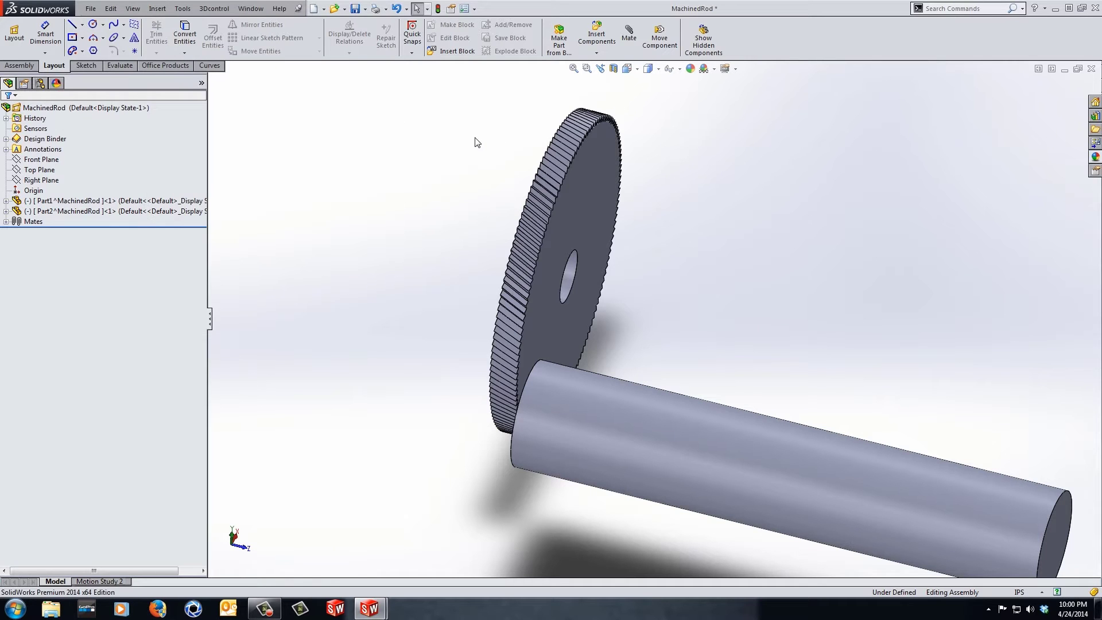
pyautogui.moveTo(475, 138); pyautogui.dragTo(712, 425, button='middle')
pyautogui.click(714, 423)
pyautogui.press('Left')
pyautogui.press('Left')
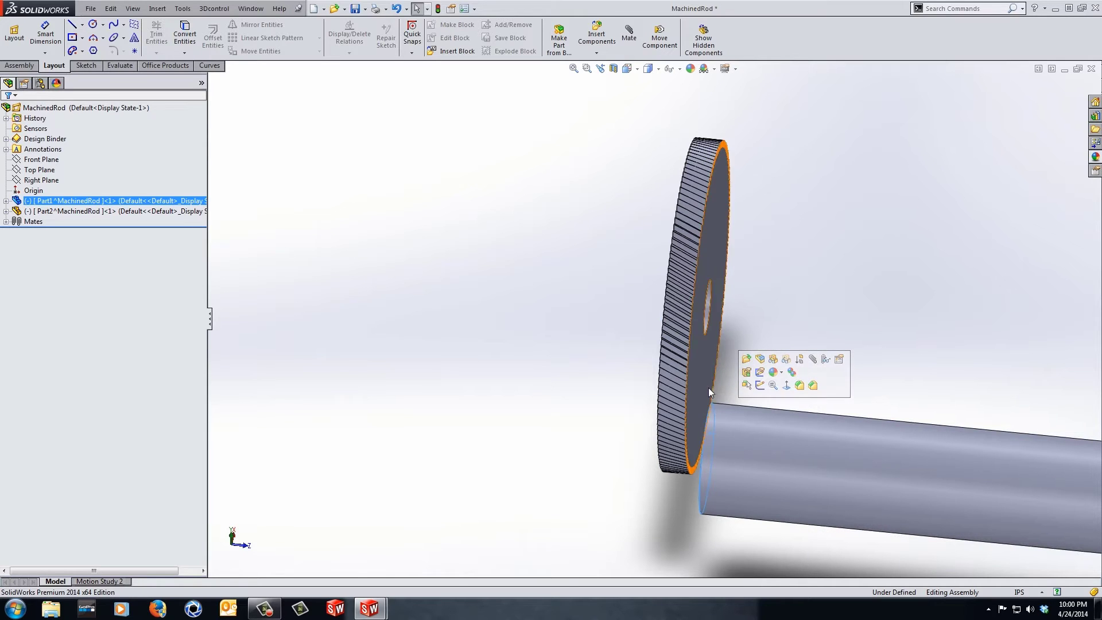
pyautogui.moveTo(724, 406); pyautogui.dragTo(706, 392, button='middle')
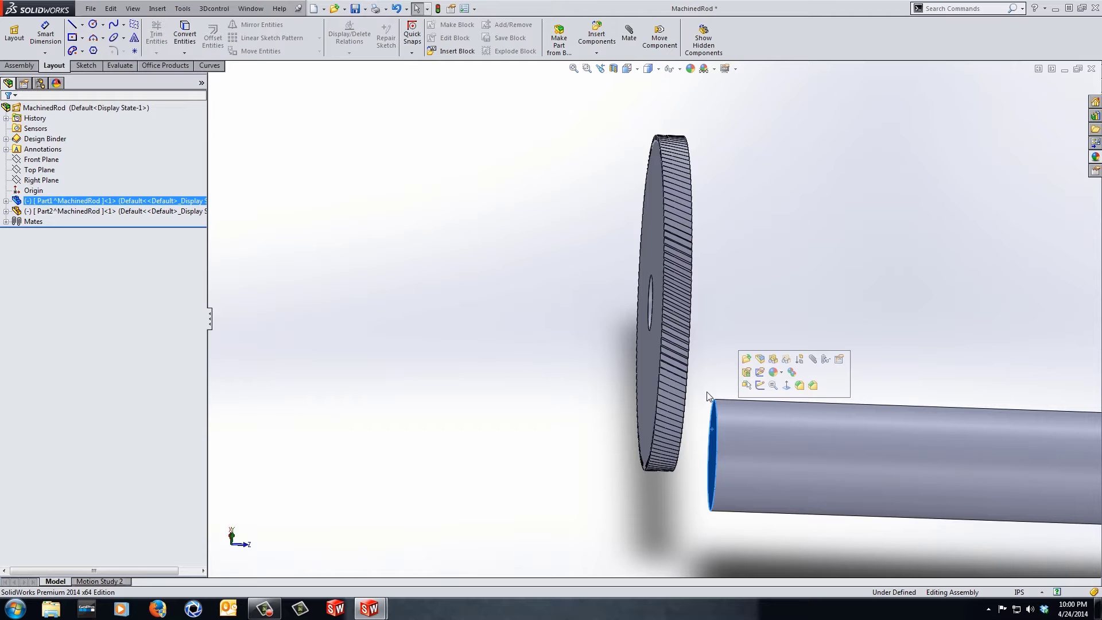
pyautogui.click(731, 330)
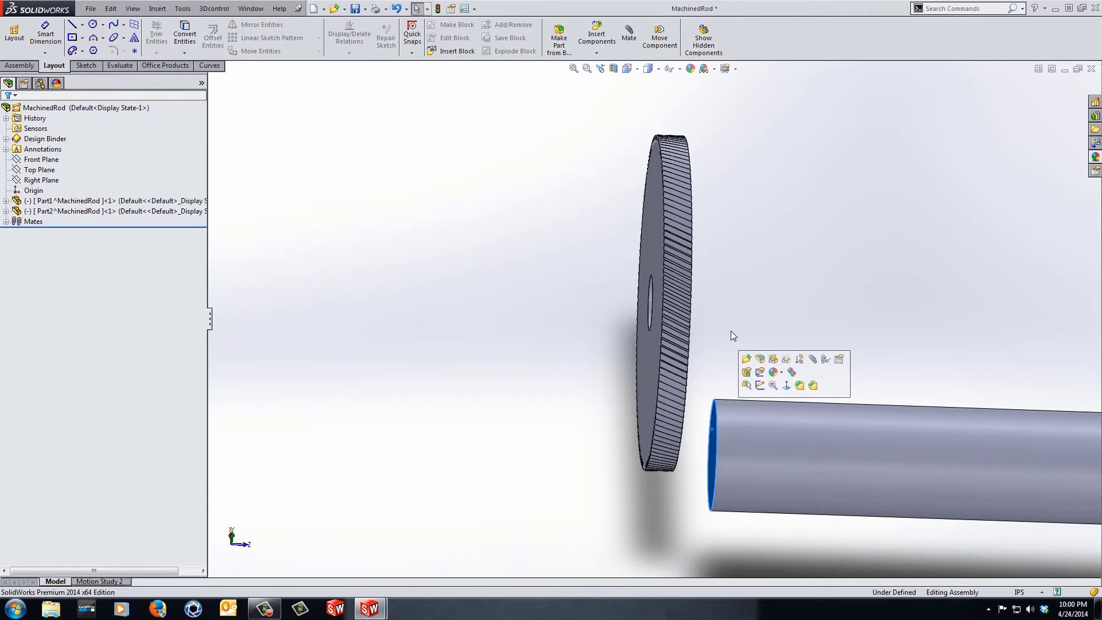
pyautogui.press('Left')
pyautogui.press('Left')
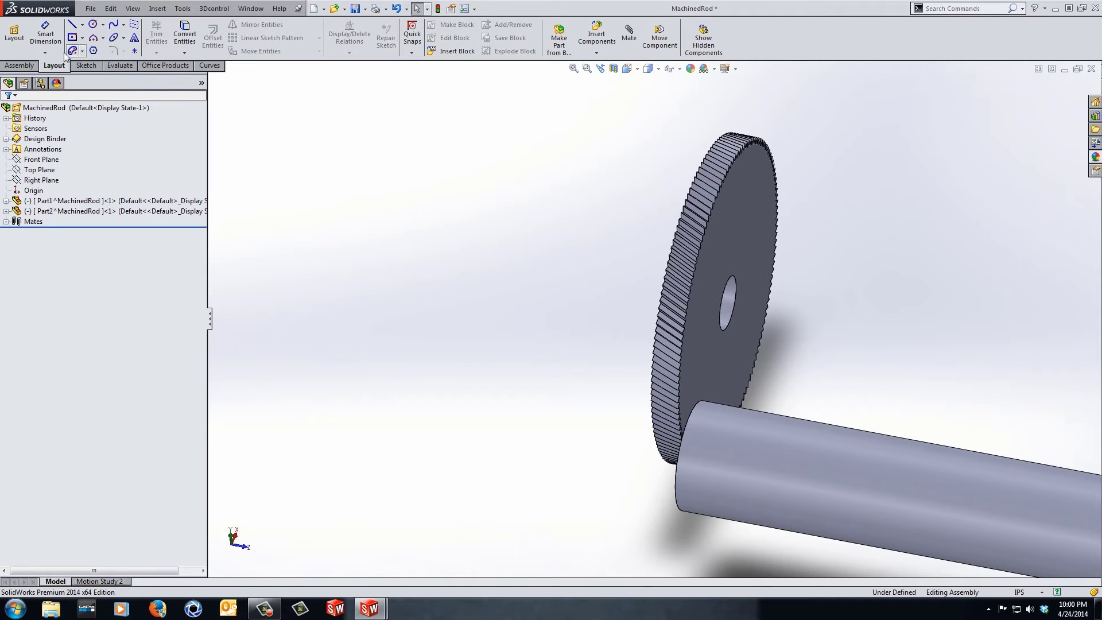
# - Insert a new blank part, Part4, placing it in empty space in the assembly
pyautogui.click(22, 67)
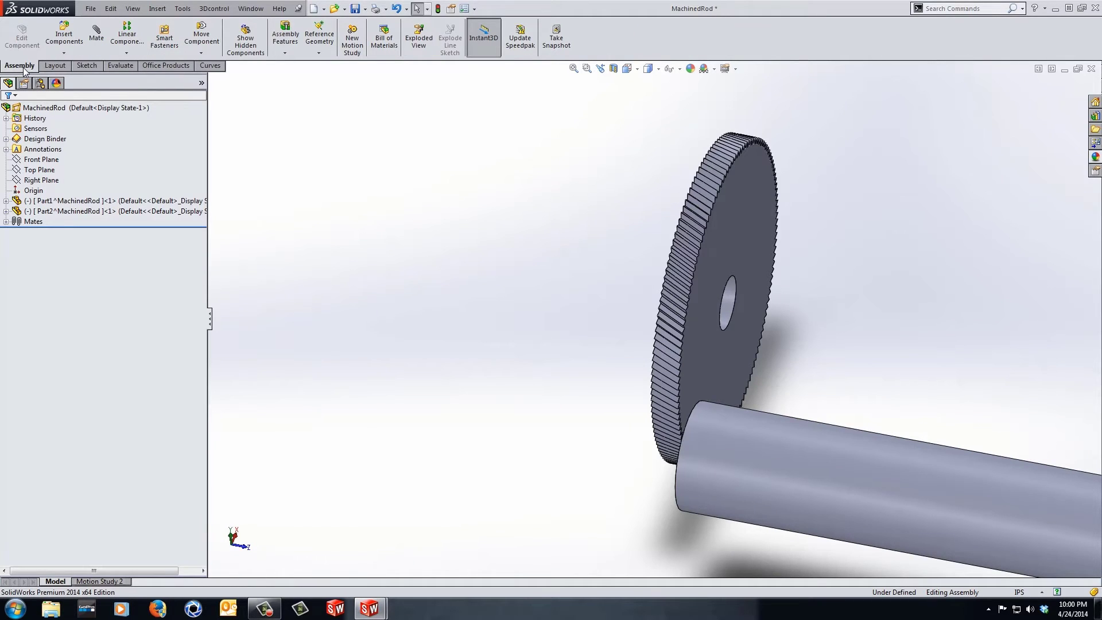
pyautogui.moveTo(756, 459); pyautogui.dragTo(752, 447, button='middle')
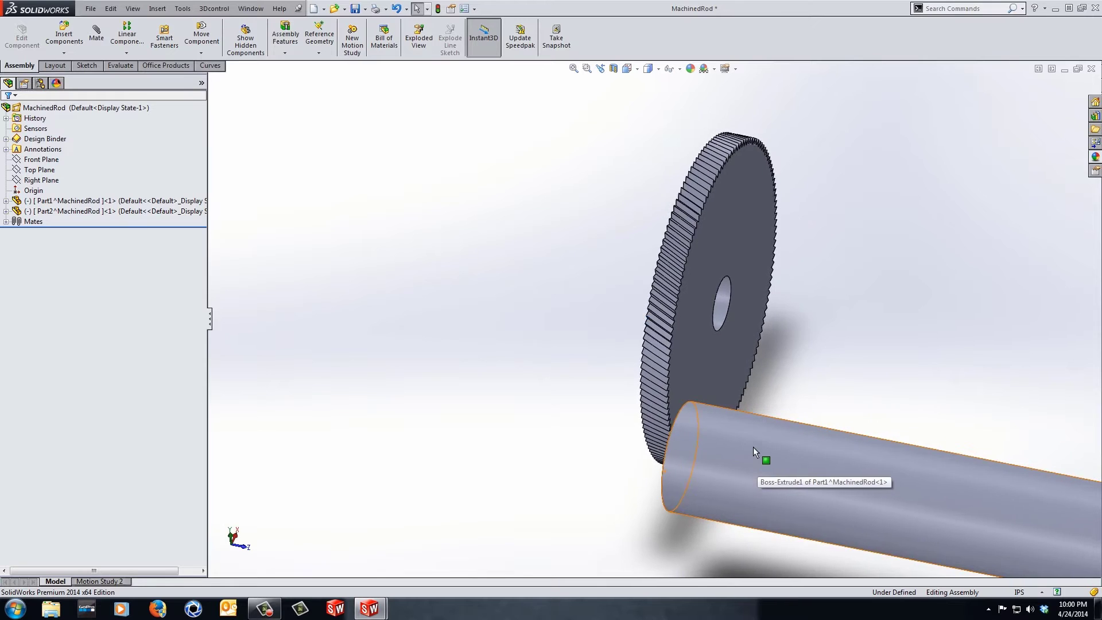
pyautogui.click(63, 53)
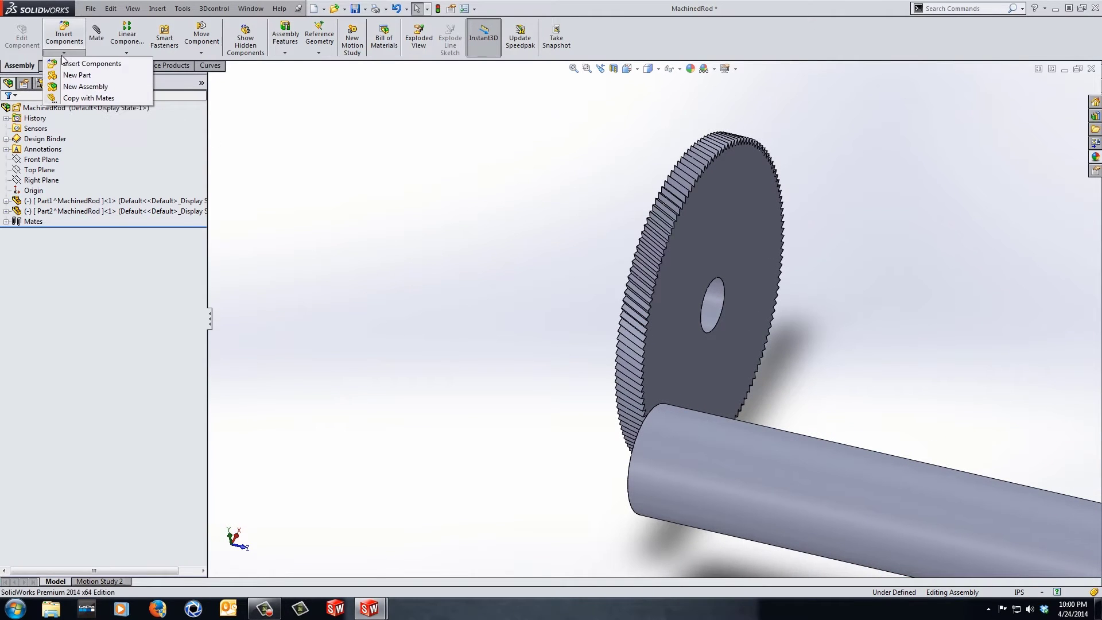
pyautogui.click(76, 75)
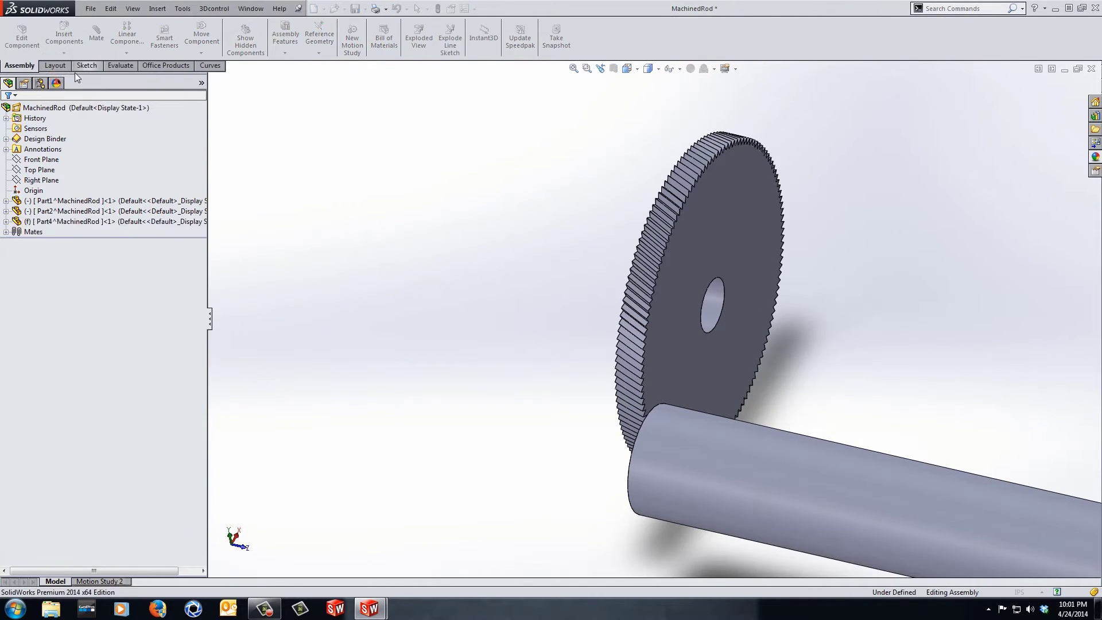
pyautogui.click(353, 219)
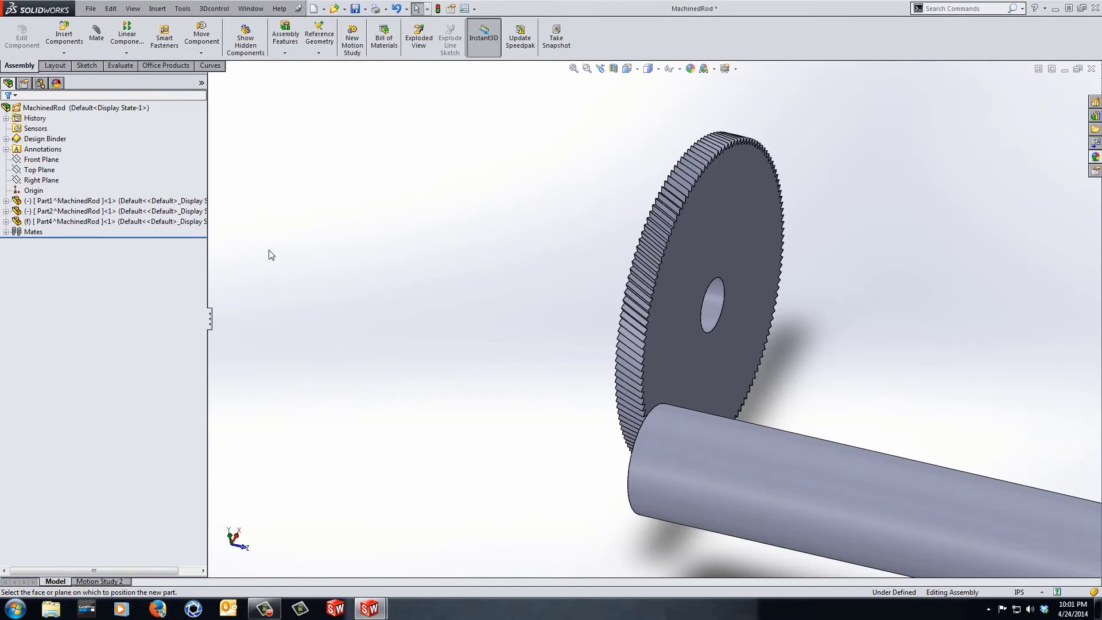
# - Expand Part4 and select its Front Plane and the assembly's Front Plane
pyautogui.click(6, 221)
pyautogui.click(51, 295)
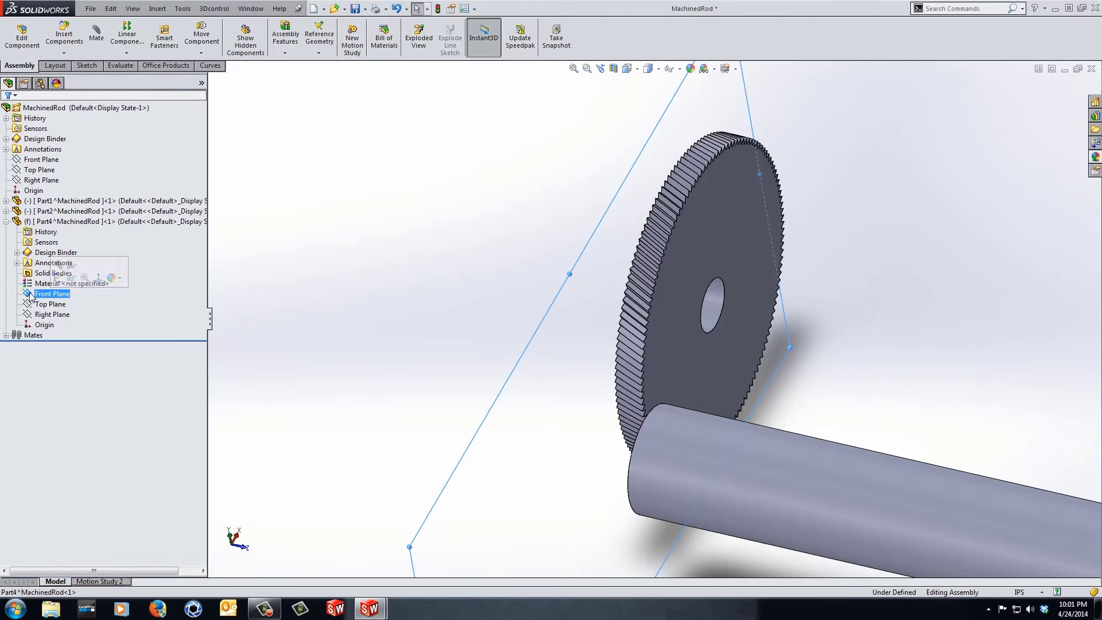
pyautogui.keyDown('ctrl'); pyautogui.click(41, 162); pyautogui.keyUp('ctrl')
pyautogui.click(41, 162)
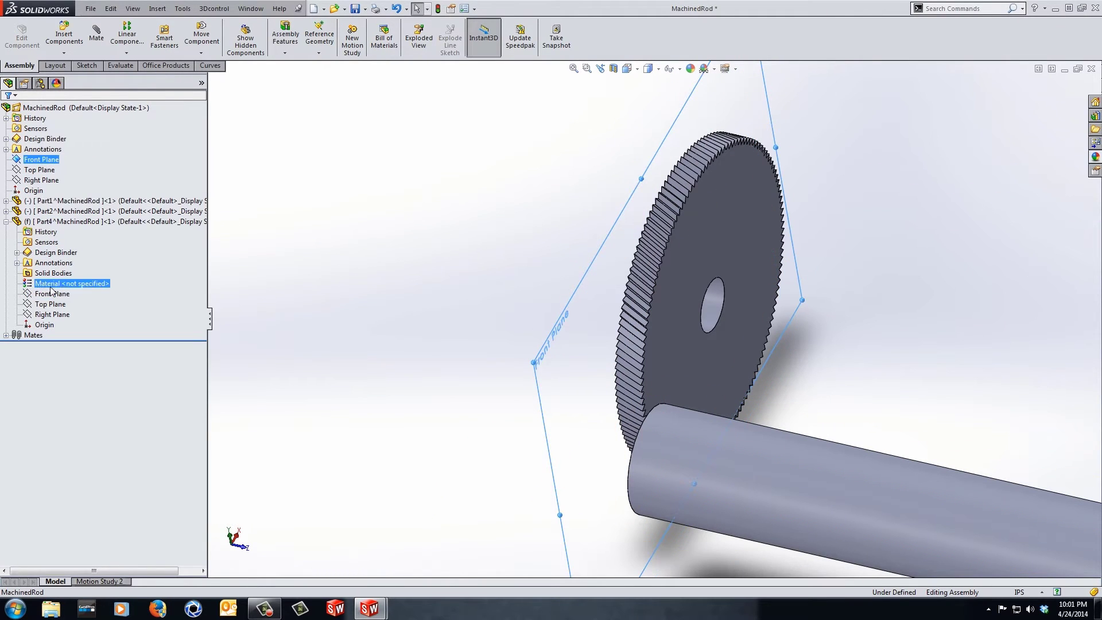
pyautogui.click(315, 266)
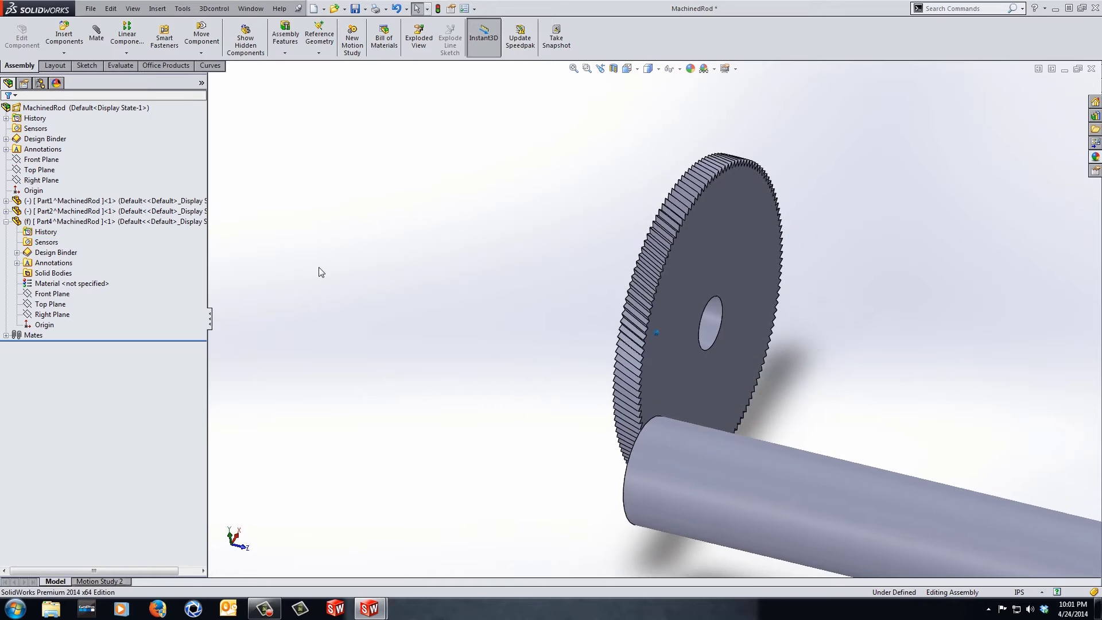
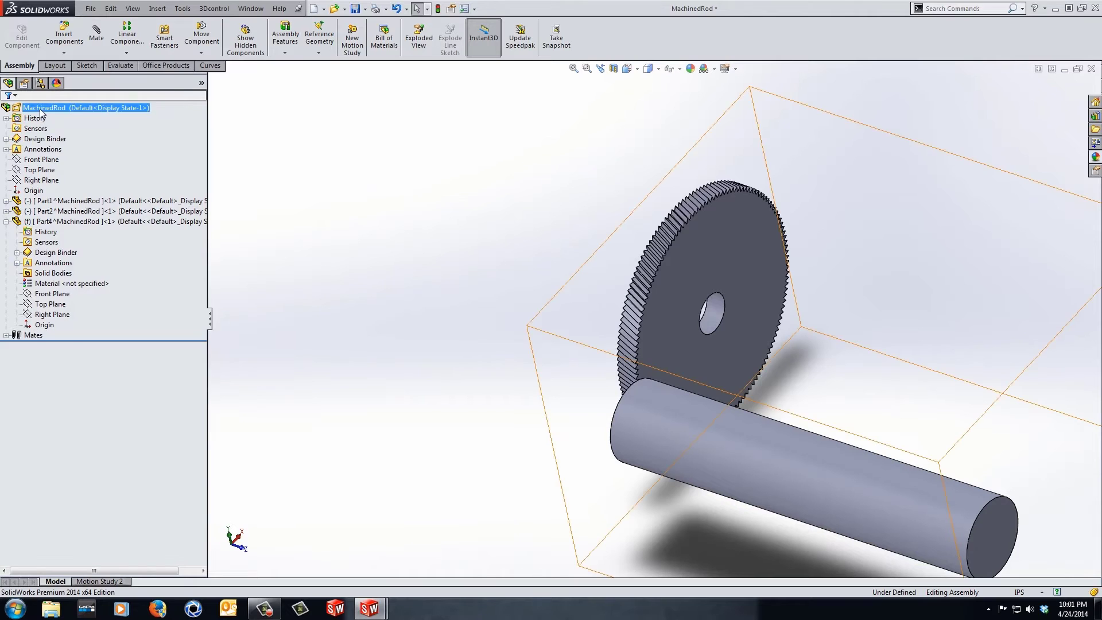
# - Turn on the MachinedRod assembly's Layout so its layout circles display with the gear and rod
pyautogui.rightClick(46, 111)
pyautogui.click(71, 346)
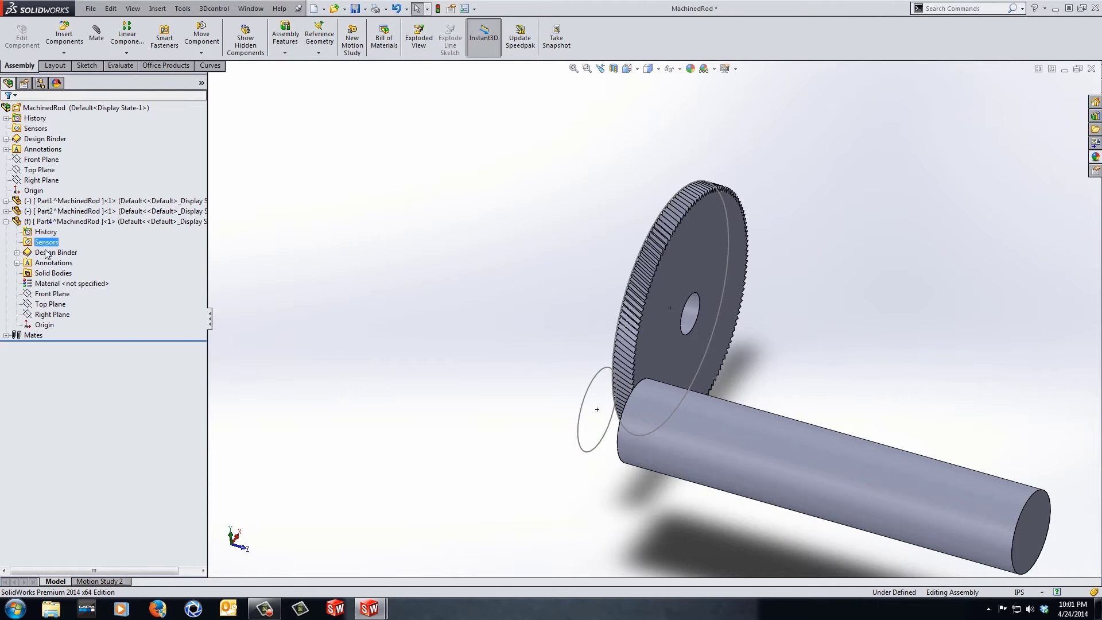
# - Edit Part4 in place, select its Front Plane, and orient the view normal to the layout circle
pyautogui.click(46, 221)
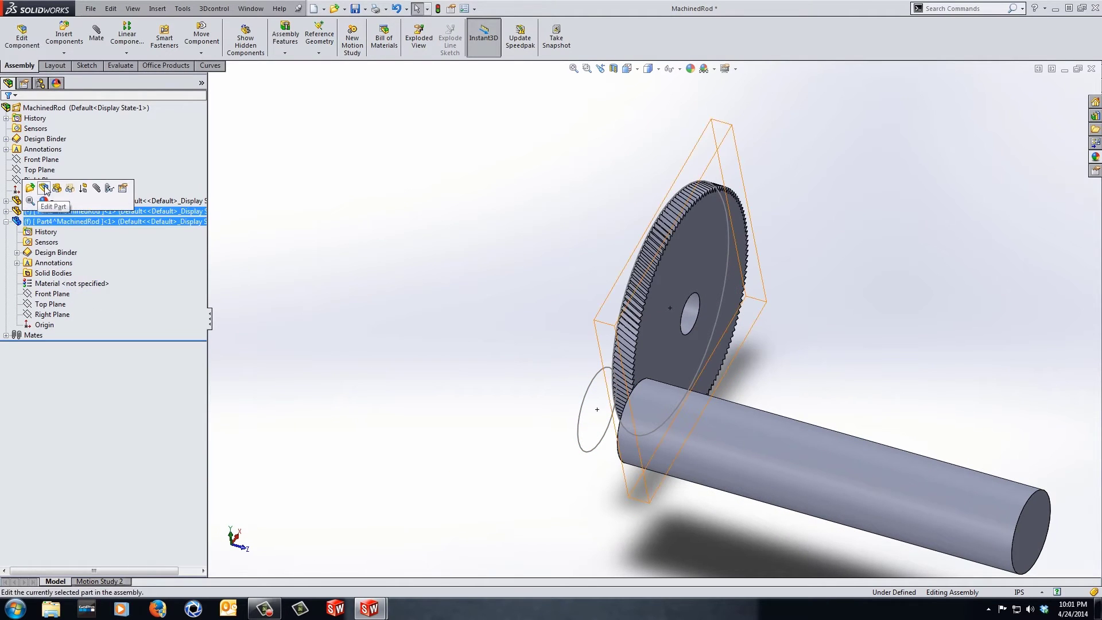
pyautogui.click(43, 189)
pyautogui.click(48, 293)
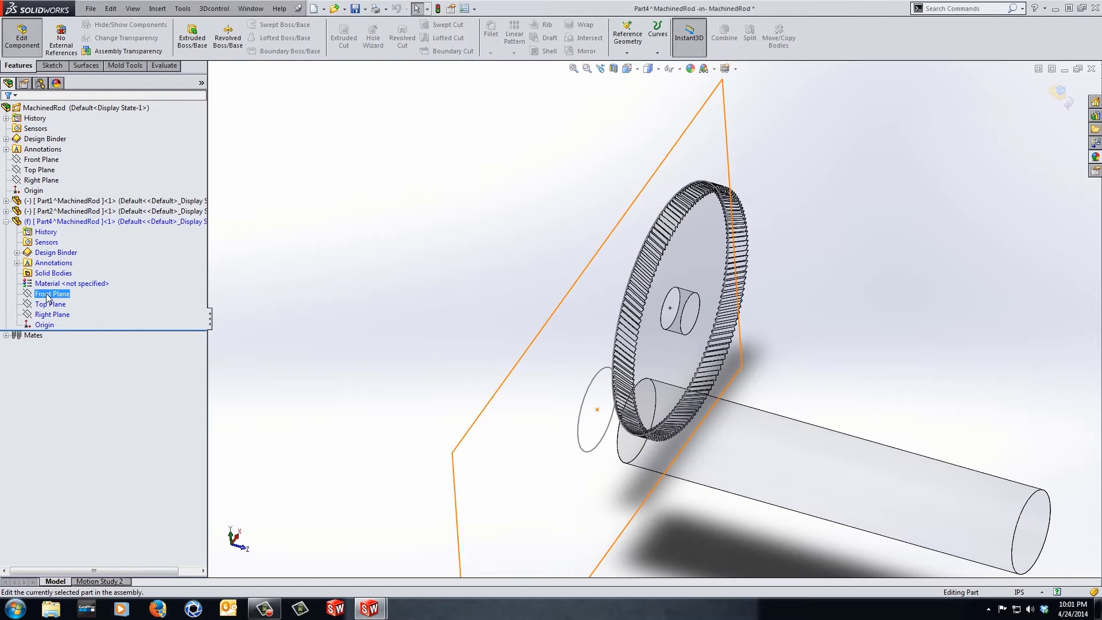
pyautogui.moveTo(287, 318); pyautogui.dragTo(575, 369, button='middle')
pyautogui.click(563, 374)
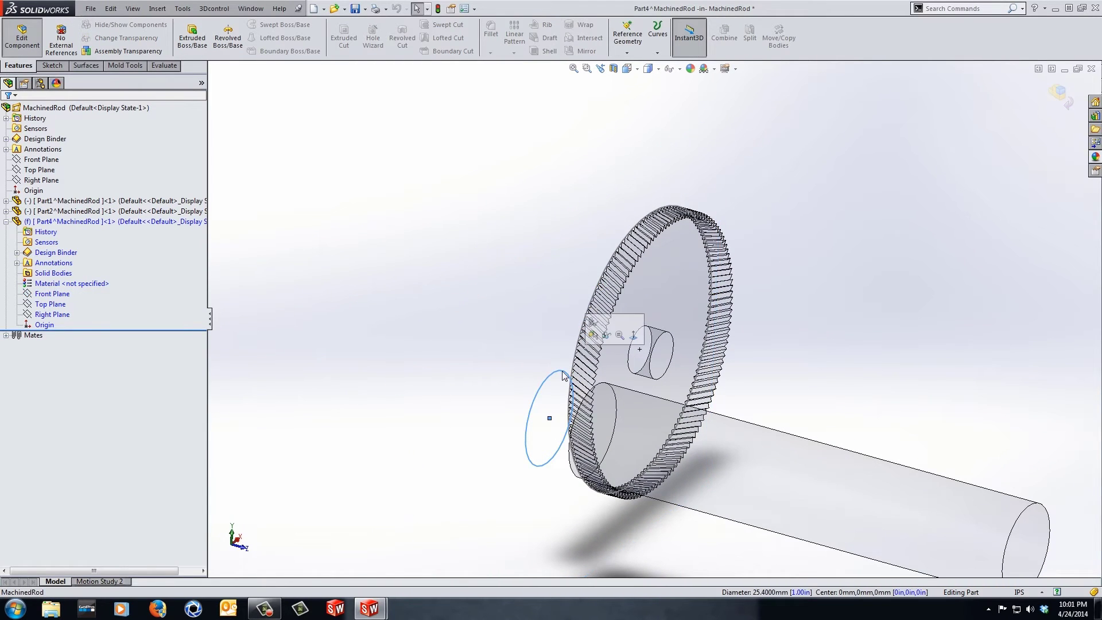
pyautogui.hotkey('ctrl', '8')
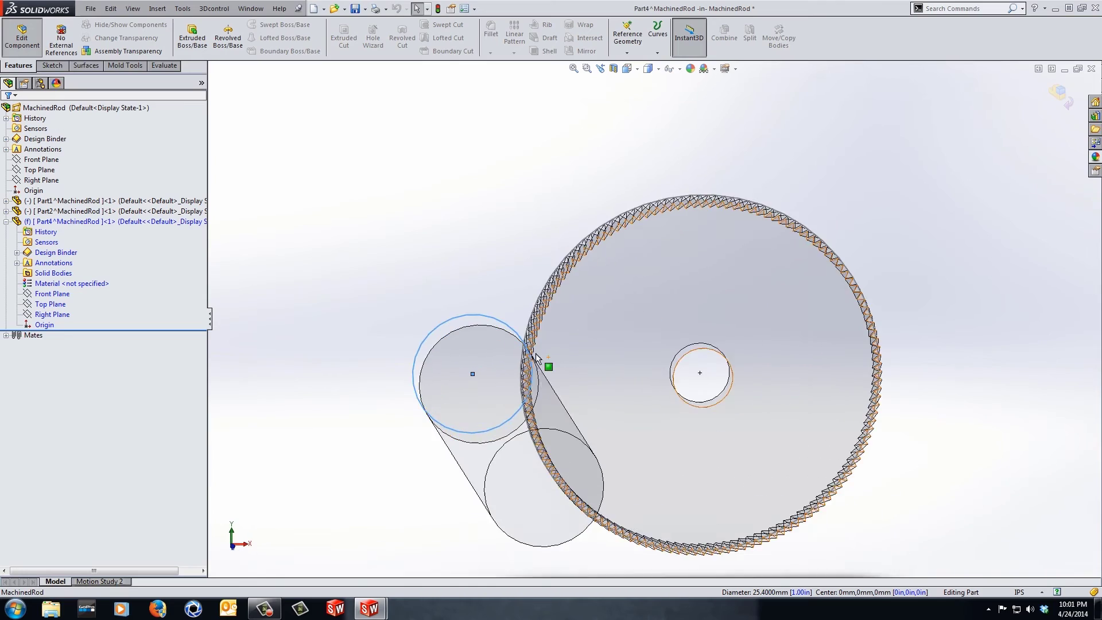
pyautogui.scroll(-3, 532, 363)
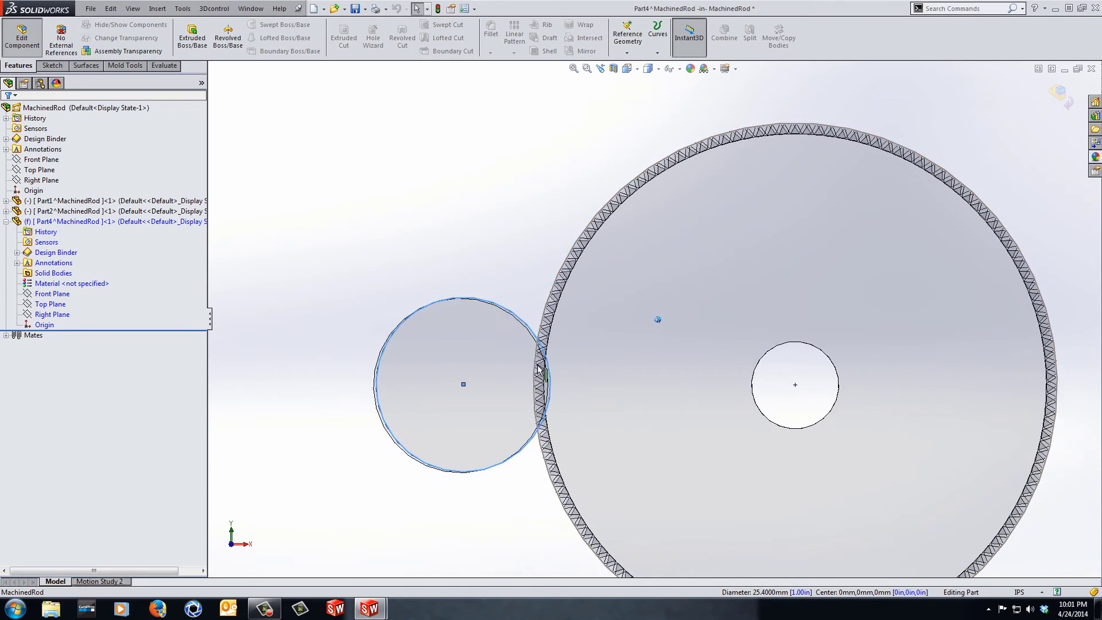
pyautogui.moveTo(543, 381); pyautogui.dragTo(457, 367, button='middle')
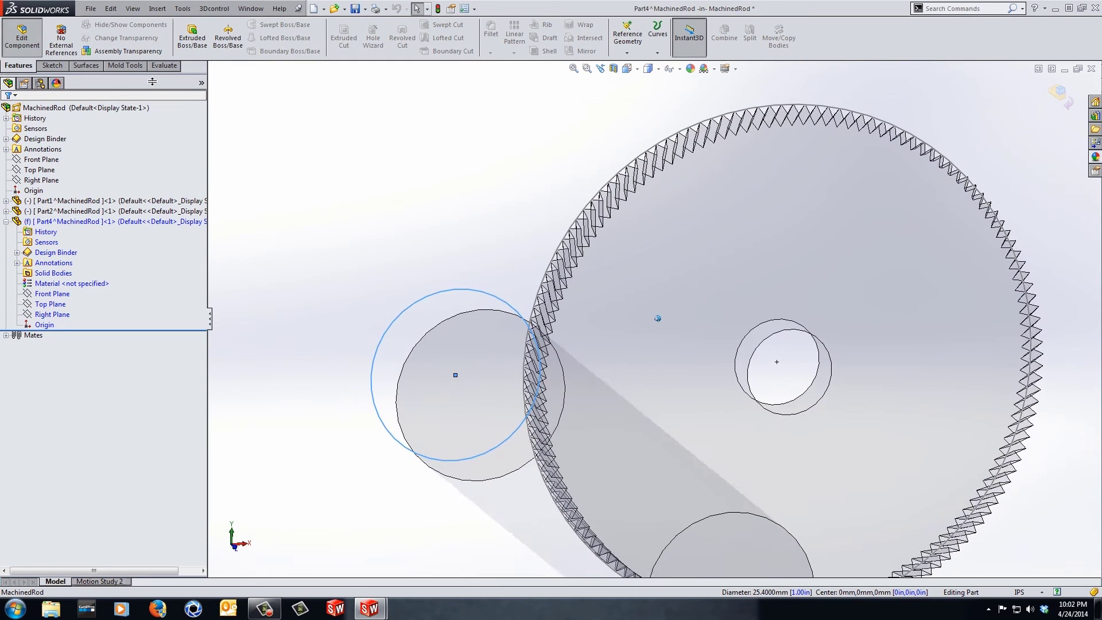
pyautogui.click(51, 68)
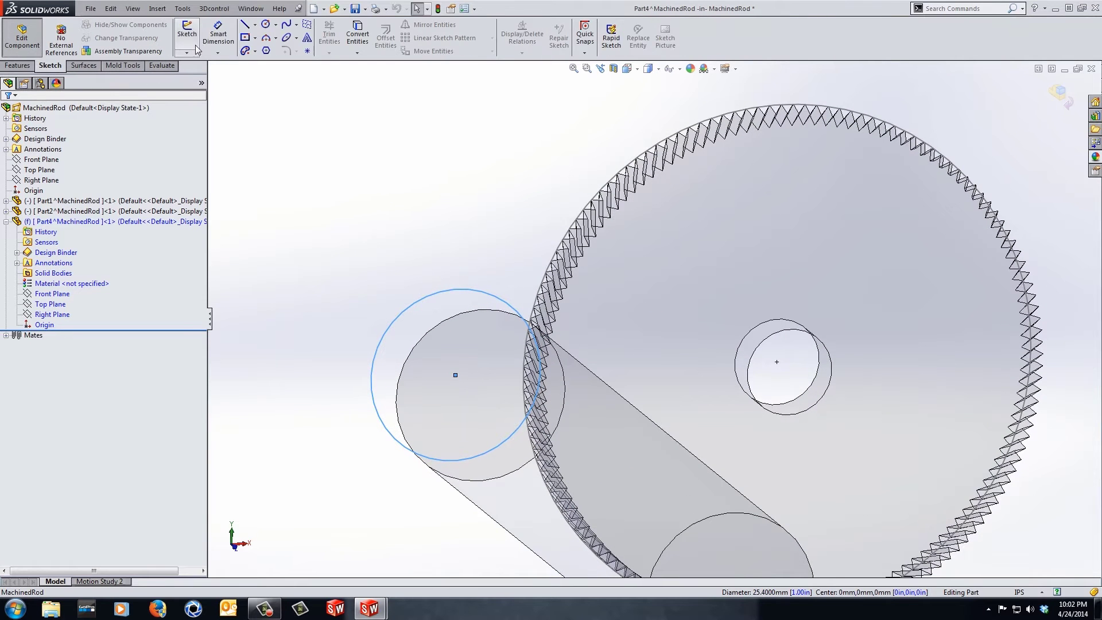
# - Sketch two concentric circles at the origin on Part4's Front Plane, then view from the front
pyautogui.click(265, 24)
pyautogui.click(212, 79)
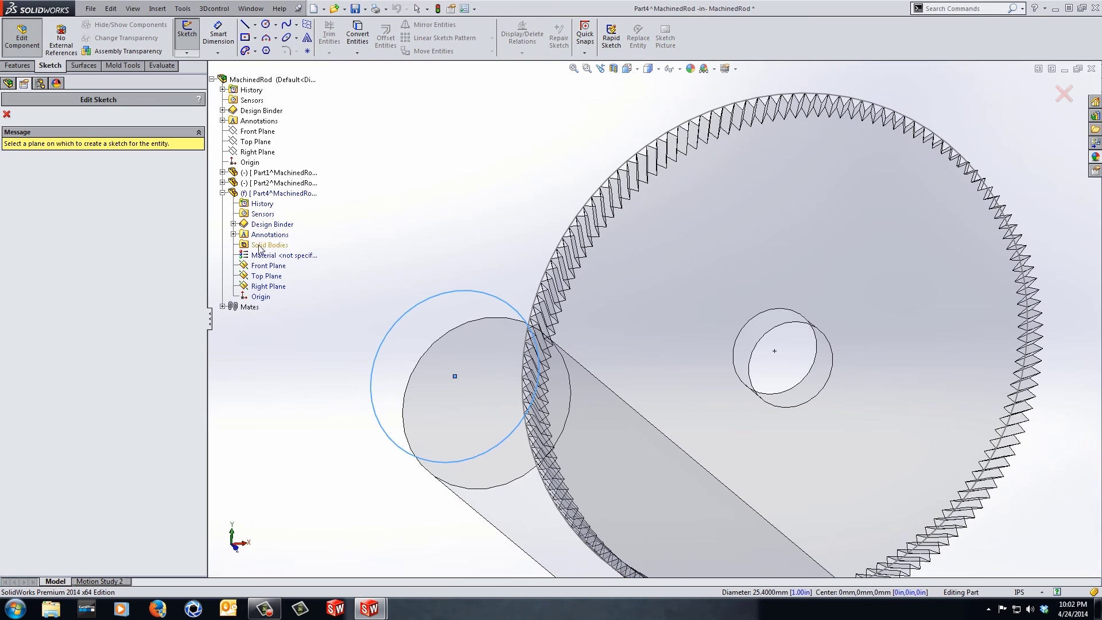
pyautogui.click(258, 266)
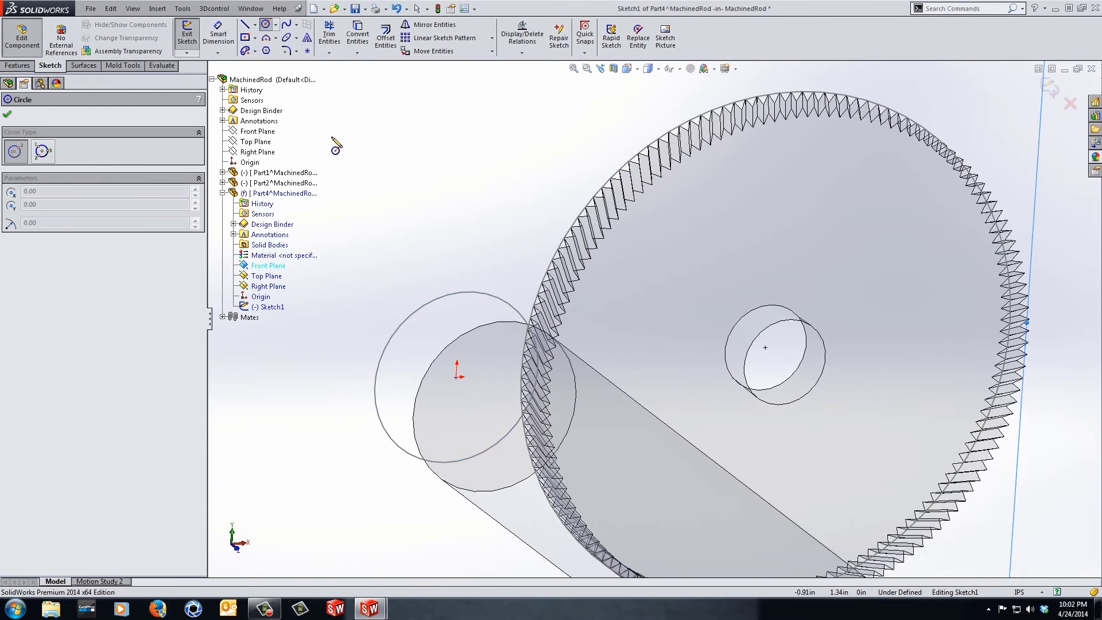
pyautogui.click(457, 377)
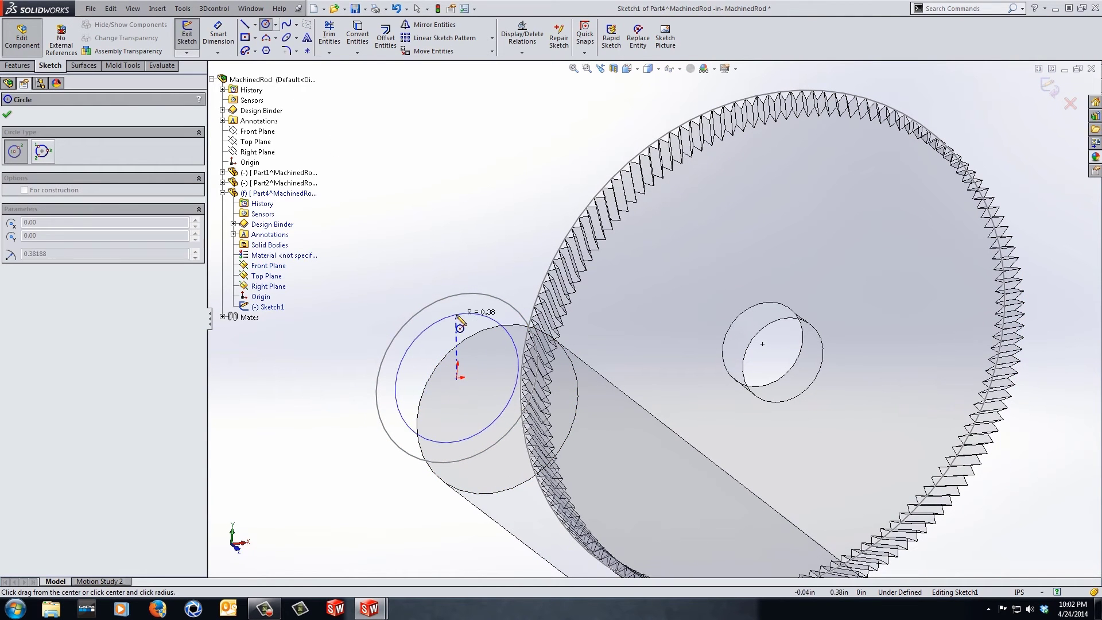
pyautogui.click(458, 315)
pyautogui.click(458, 378)
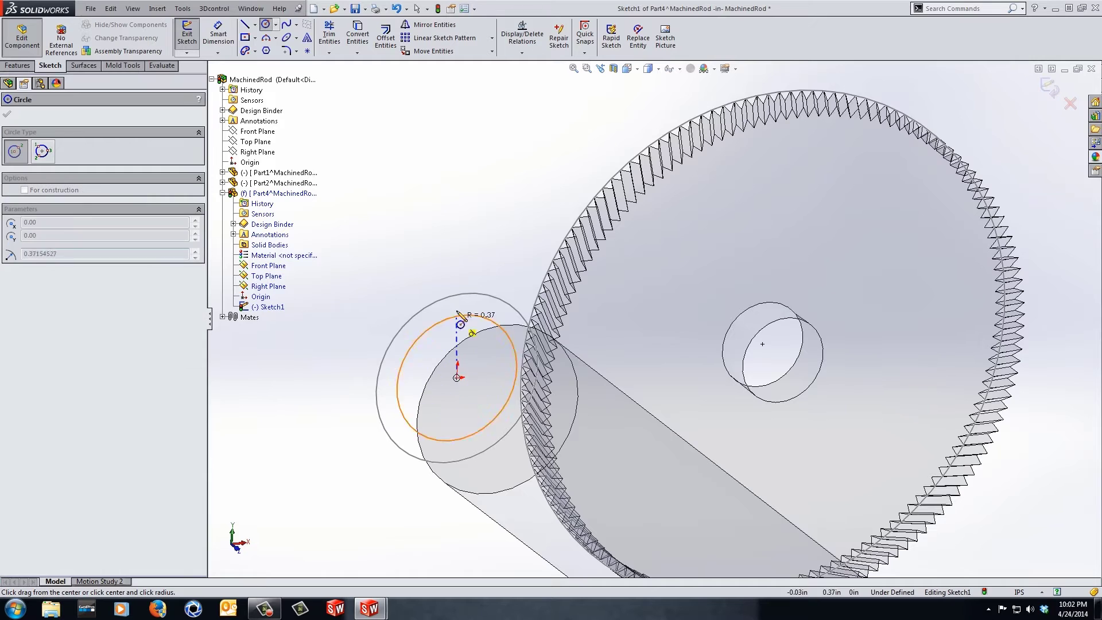
pyautogui.click(459, 282)
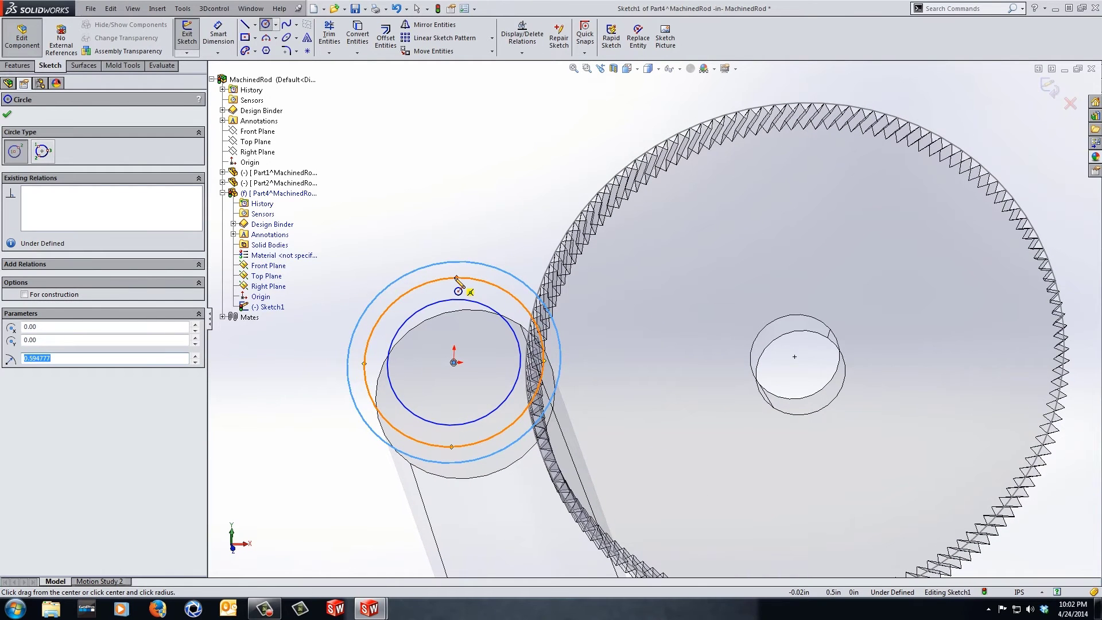
pyautogui.press('Escape')
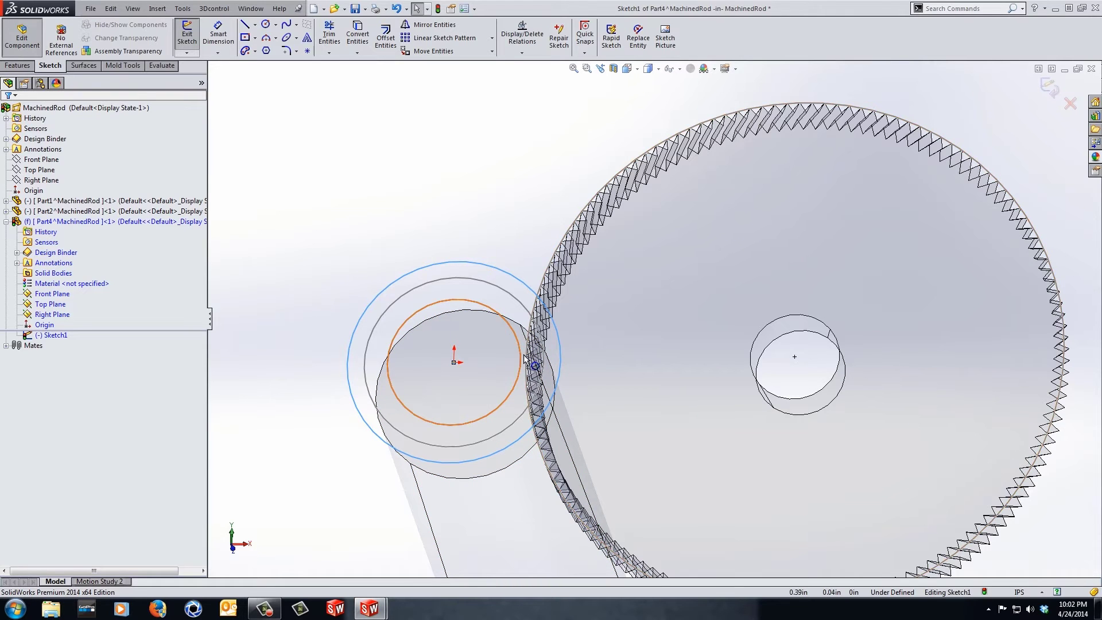
pyautogui.hotkey('ctrl', '1')
pyautogui.scroll(-3, 531, 318)
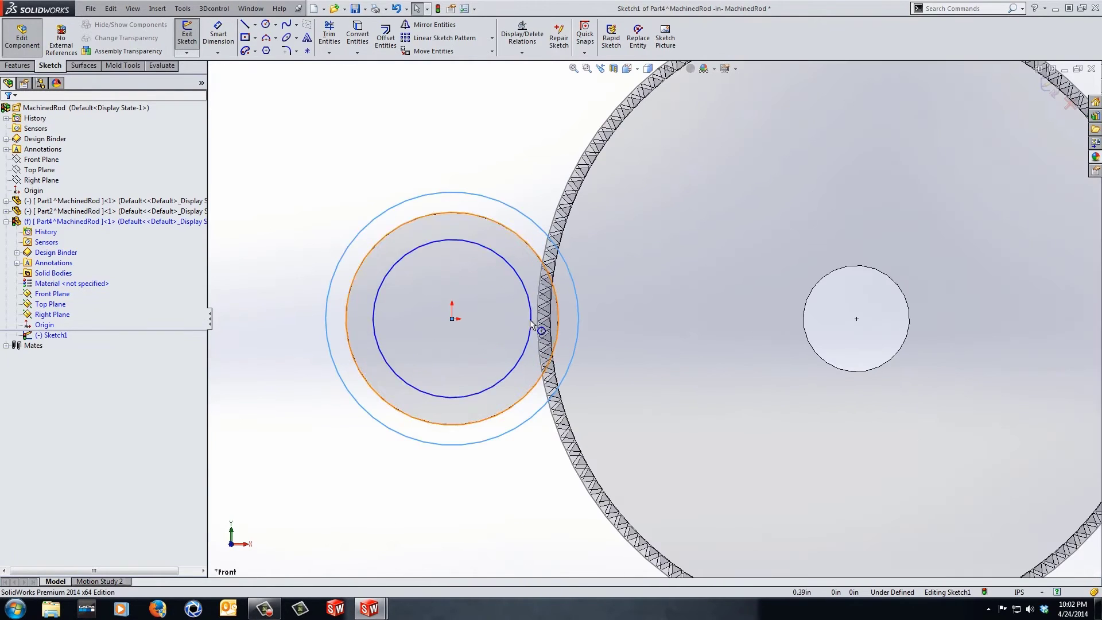
# - Dimension the outer sketch circle to a 1.25 in diameter
pyautogui.click(522, 148)
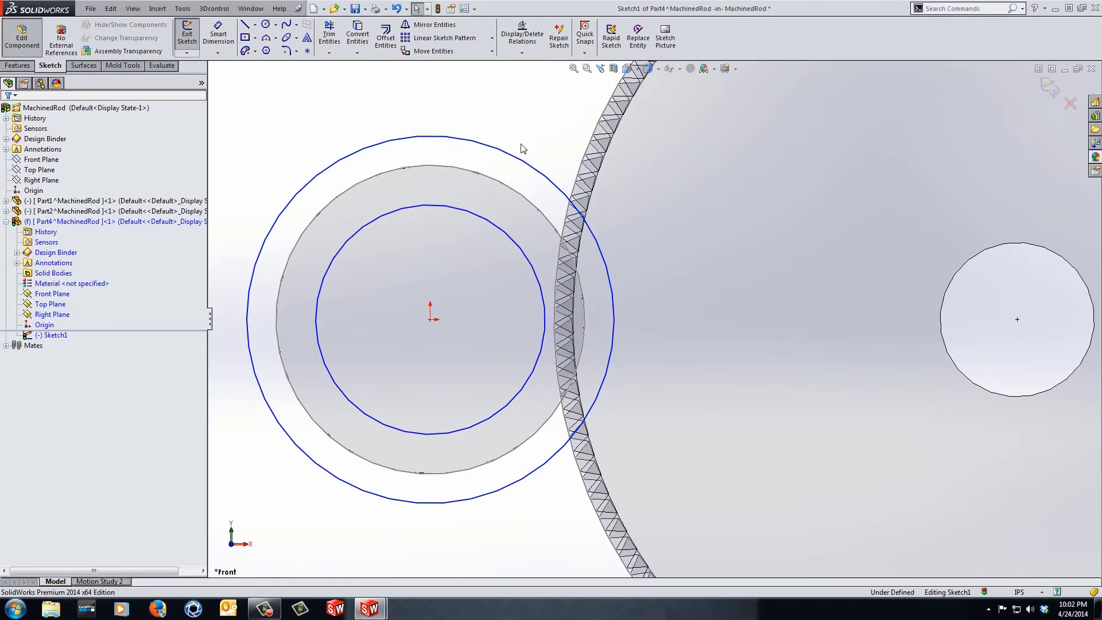
pyautogui.click(590, 230)
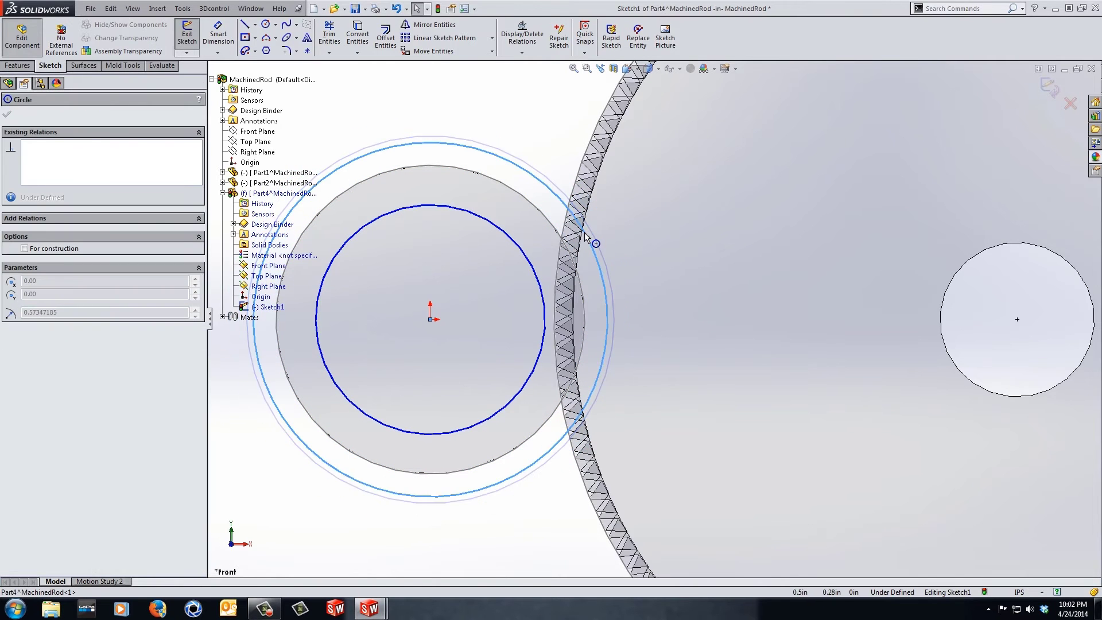
pyautogui.press('s')
pyautogui.click(634, 250)
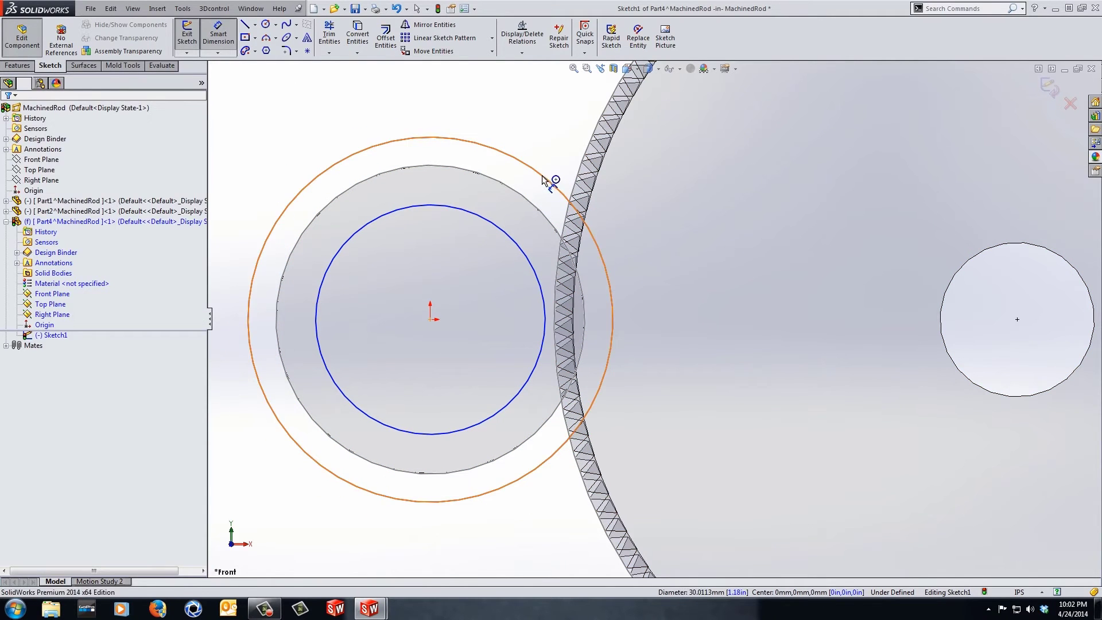
pyautogui.click(545, 177)
pyautogui.click(549, 145)
pyautogui.write('1.25')
pyautogui.press('Return')
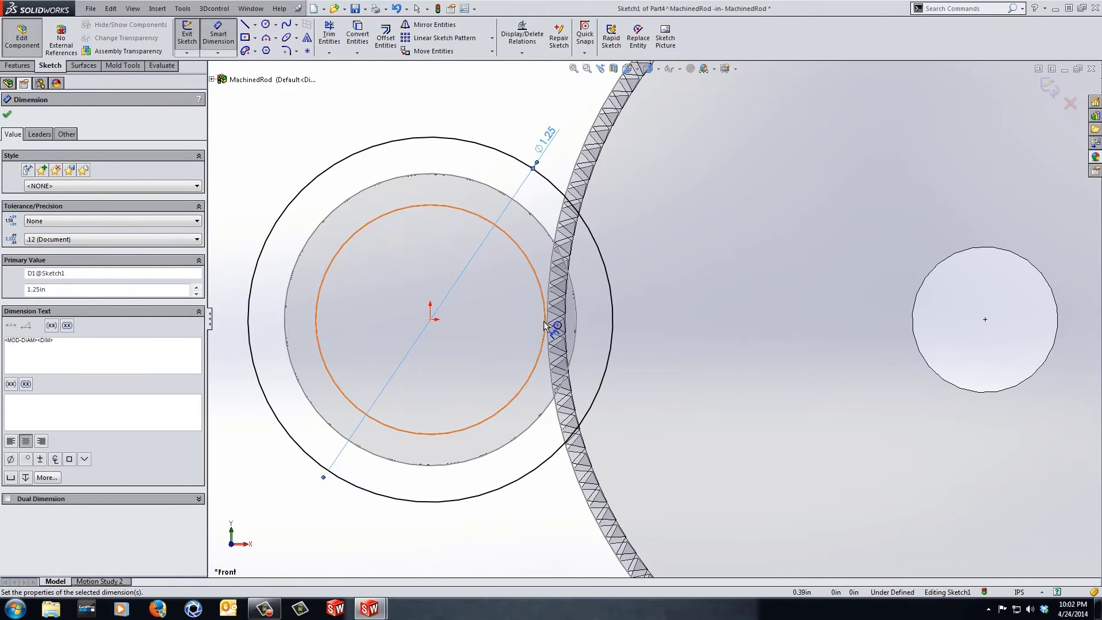
# - Dimension the inner circle to 0.75 in, delete that dimension, and select it with the layout arc
pyautogui.scroll(-3, 544, 325)
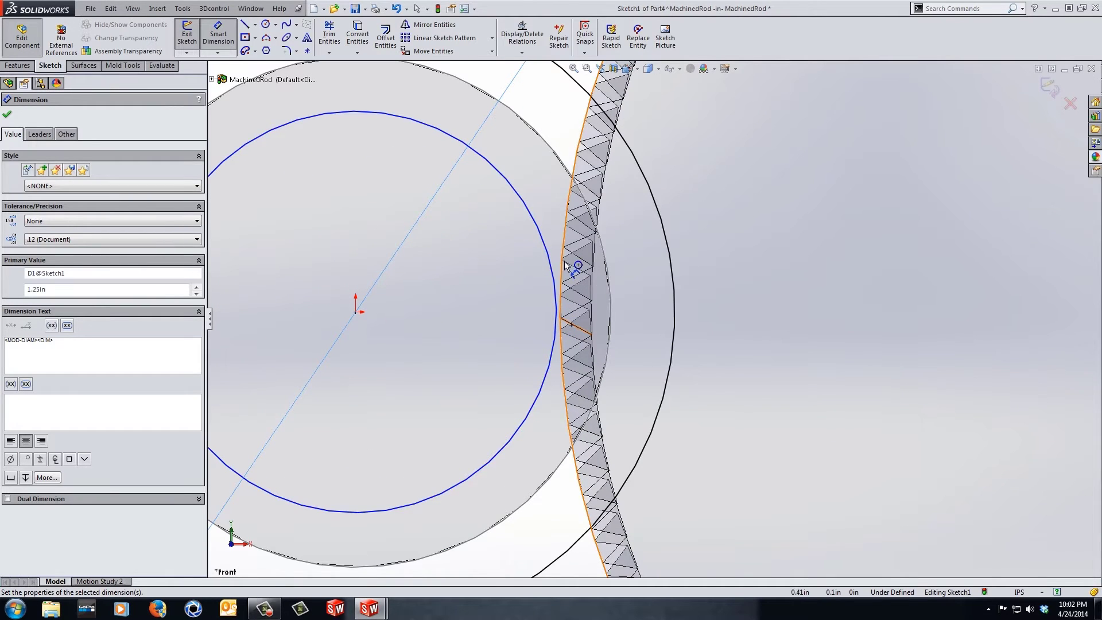
pyautogui.click(555, 298)
pyautogui.click(537, 308)
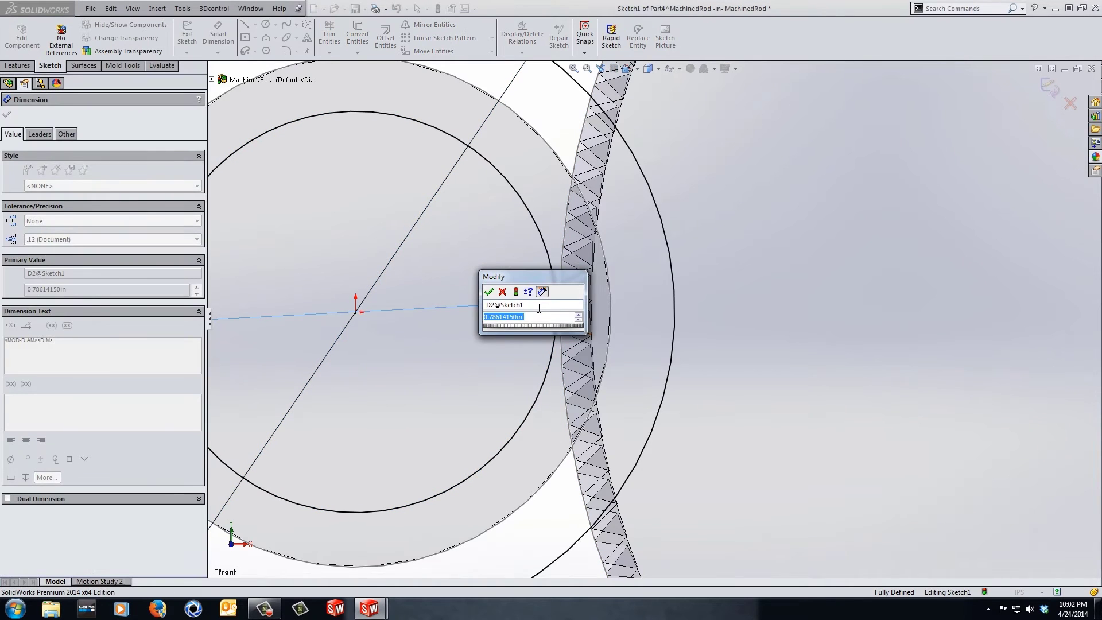
pyautogui.press('BackSpace')
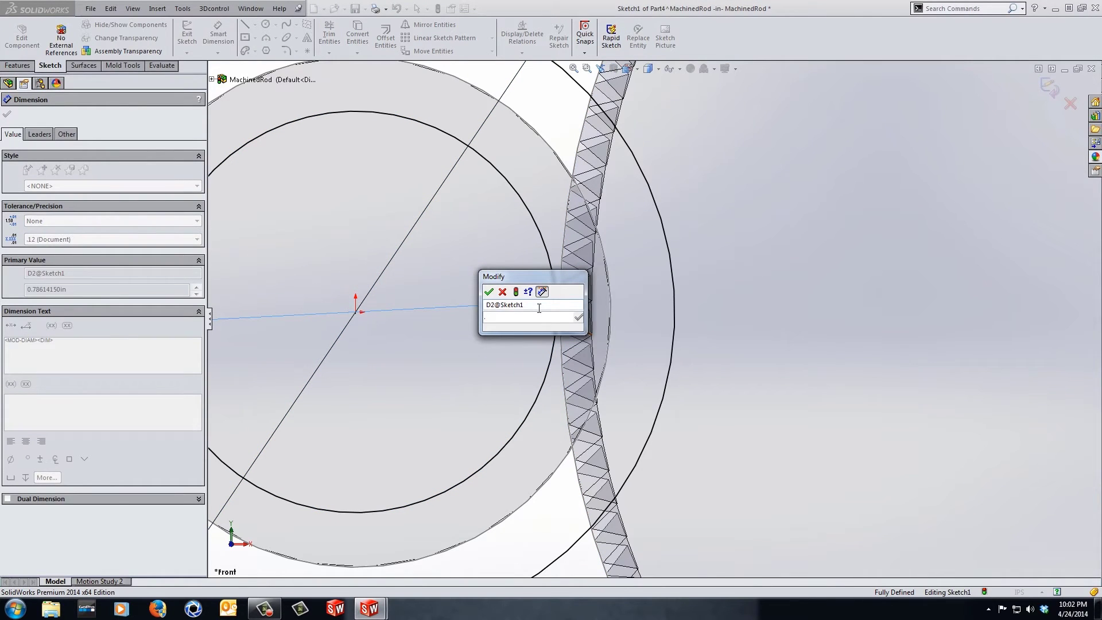
pyautogui.write('.75')
pyautogui.press('Return')
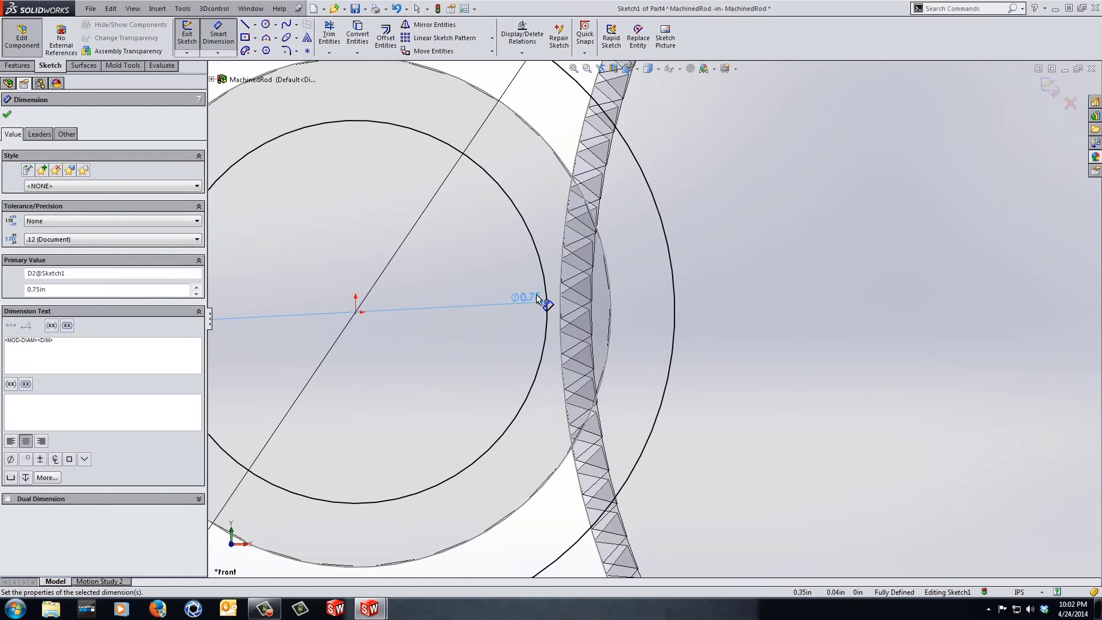
pyautogui.press('Escape')
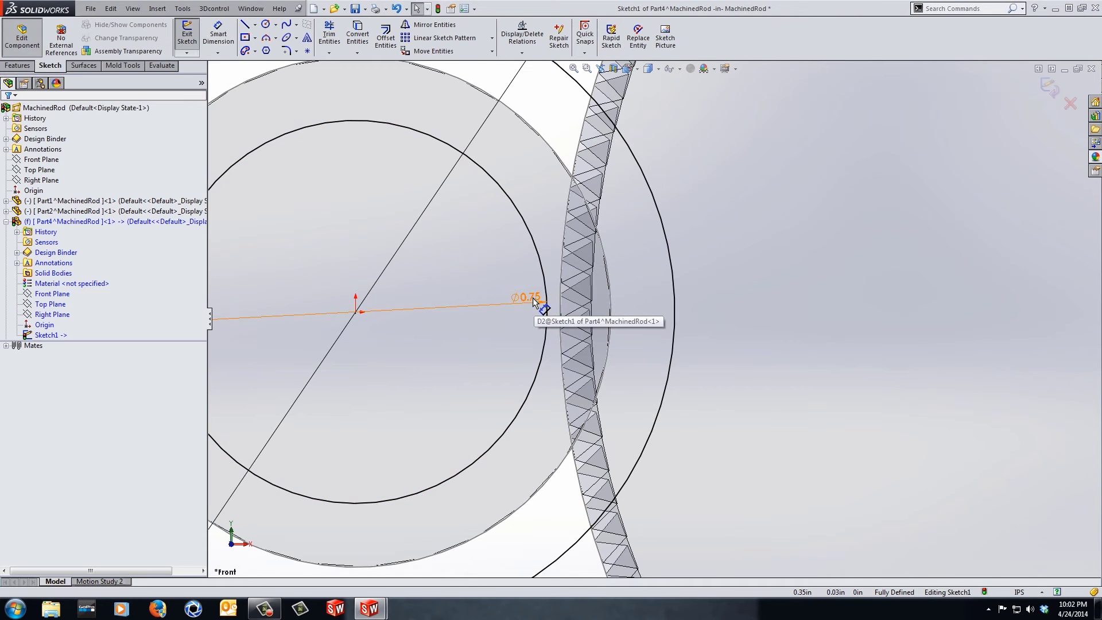
pyautogui.press('Delete')
pyautogui.click(545, 285)
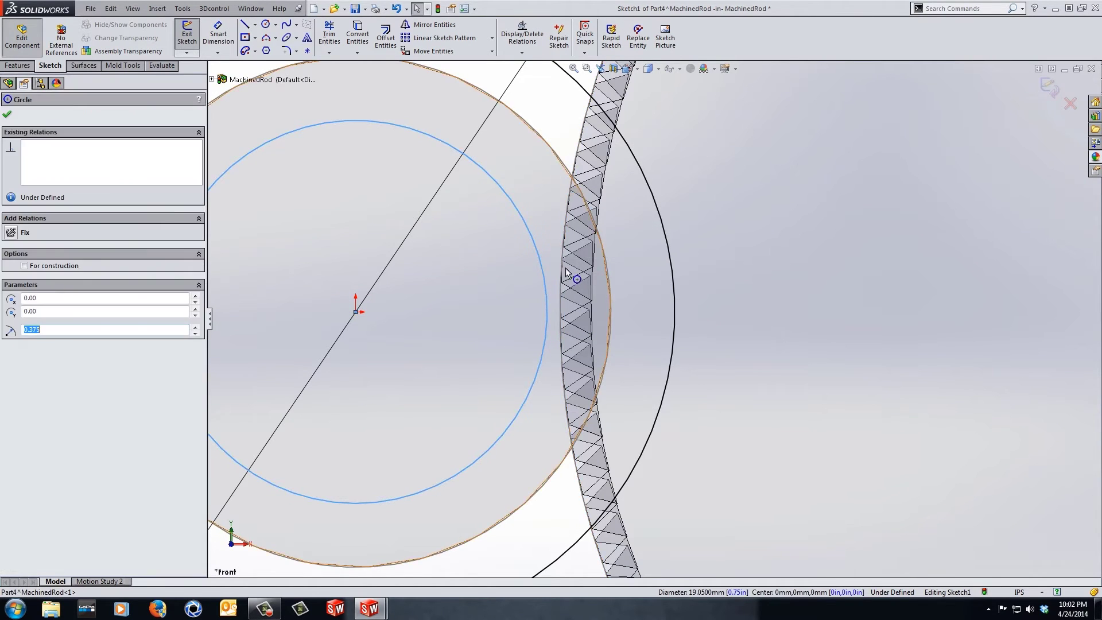
pyautogui.keyDown('ctrl'); pyautogui.click(558, 270); pyautogui.keyUp('ctrl')
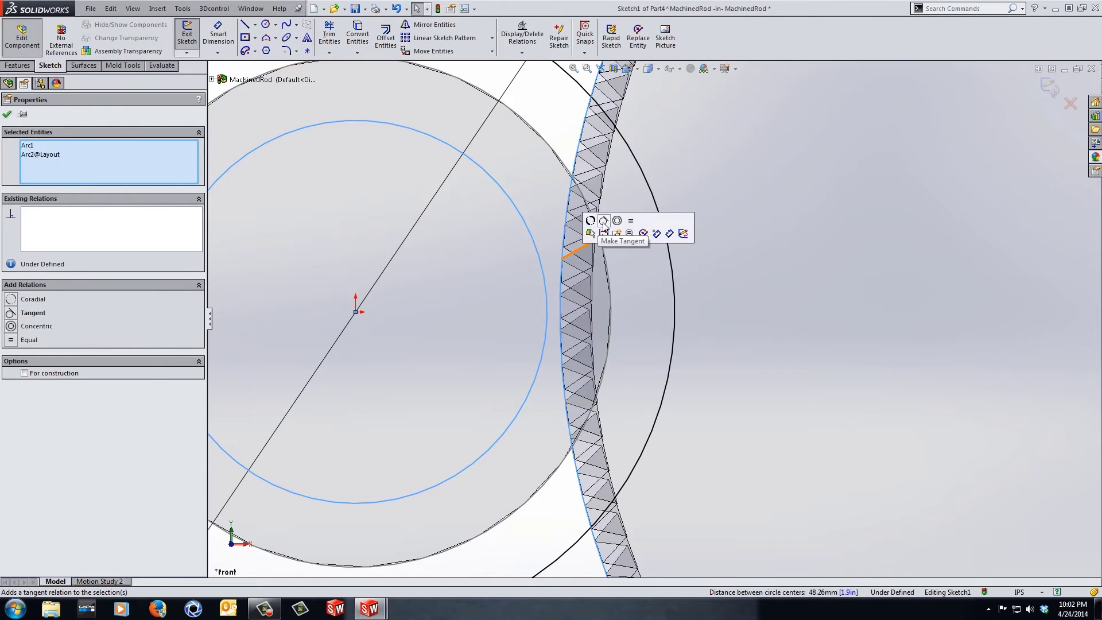
# - Make the inner circle tangent to the gear's layout arc and exit the fully defined Sketch1
pyautogui.click(598, 230)
pyautogui.scroll(2, 568, 304)
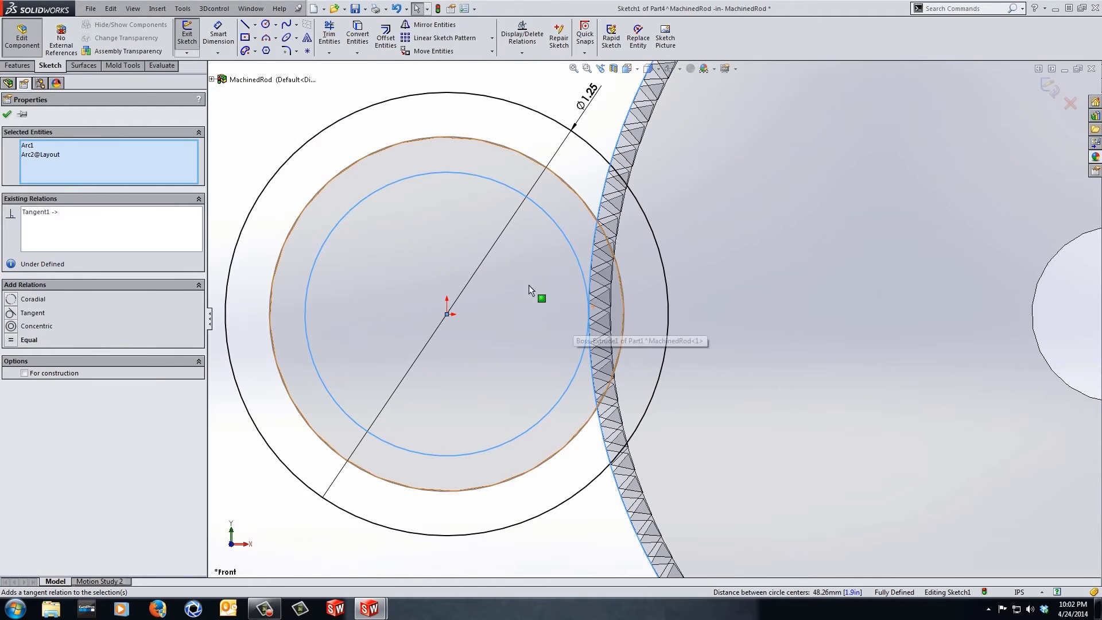
pyautogui.press('Escape')
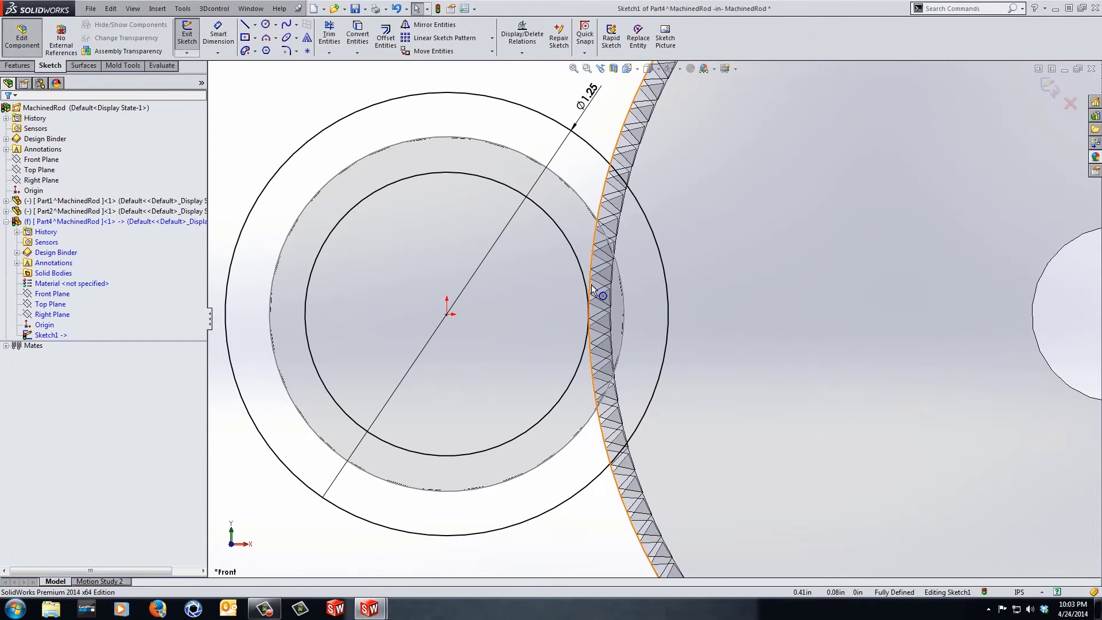
pyautogui.scroll(3, 591, 284)
pyautogui.moveTo(591, 284); pyautogui.dragTo(460, 212, button='middle')
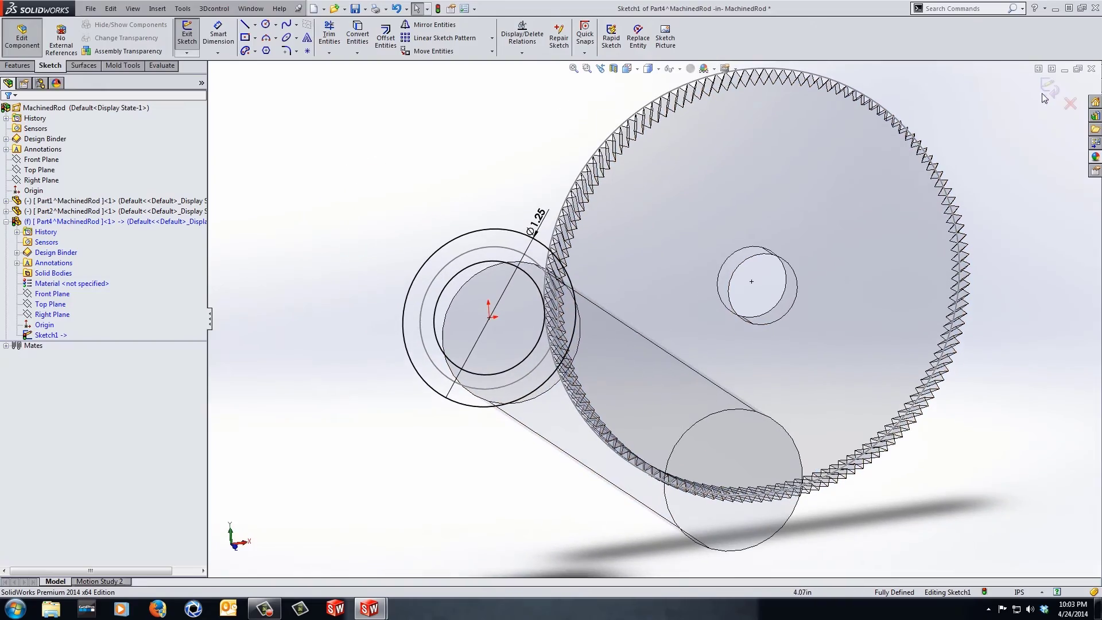
pyautogui.click(1049, 98)
pyautogui.click(187, 36)
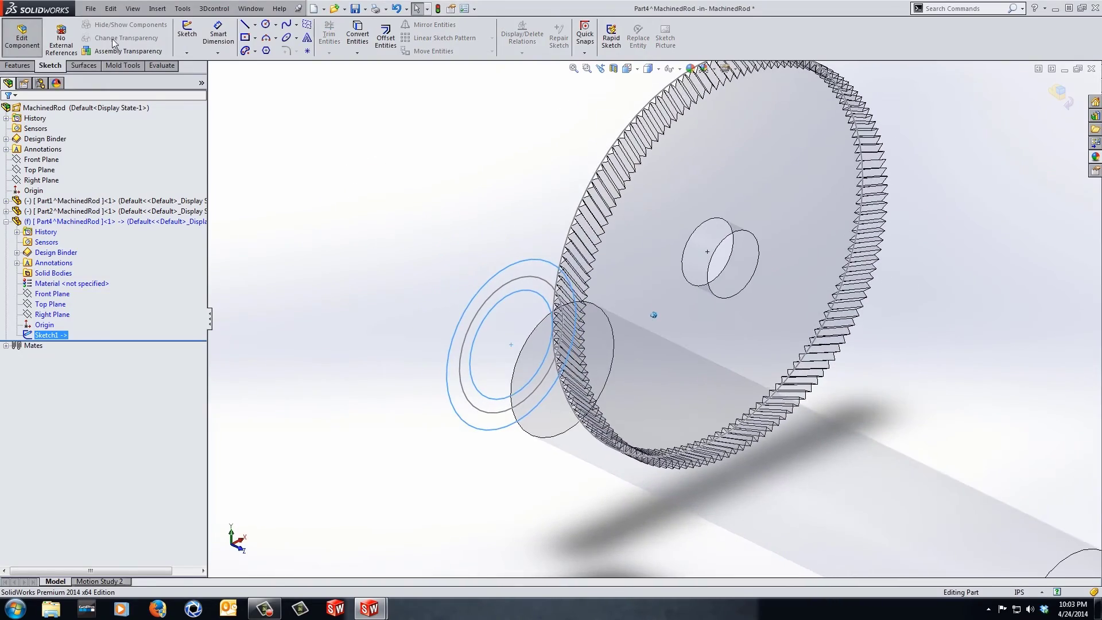
# - Boss-extrude Sketch1 Blind 0.25 in in Direction 1 and 5.00 in in Direction 2
pyautogui.click(20, 67)
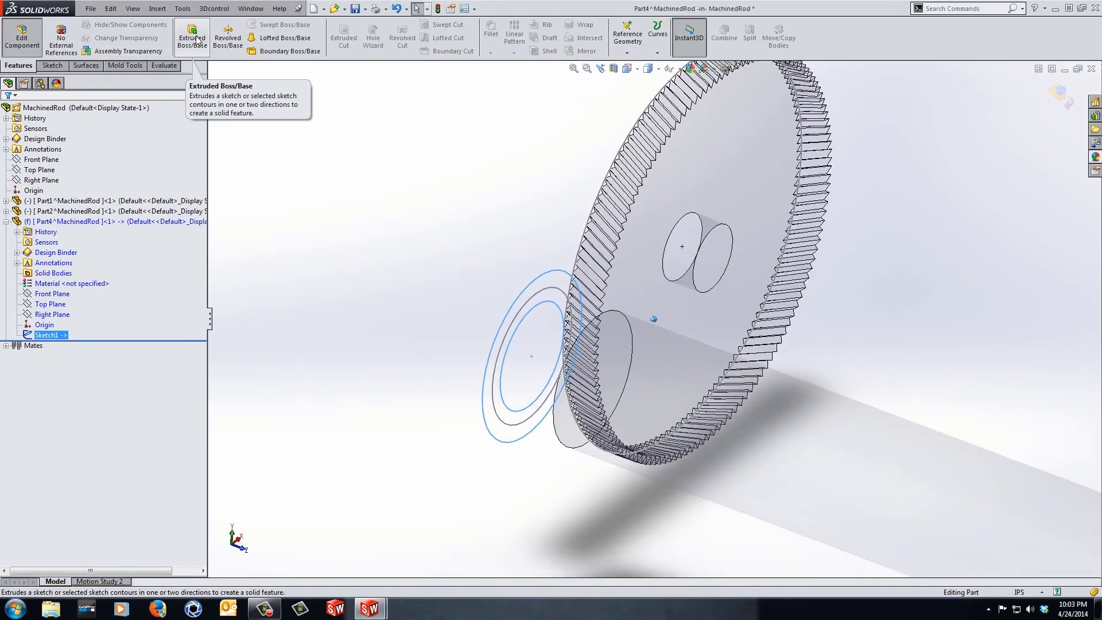
pyautogui.click(193, 37)
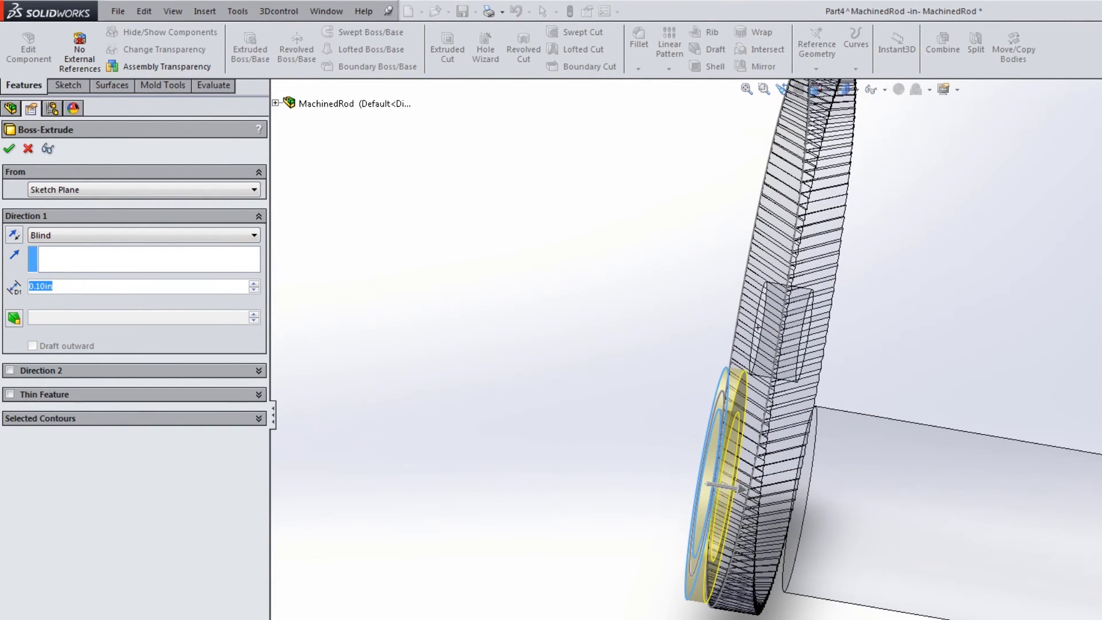
pyautogui.write('5')
pyautogui.press('Return')
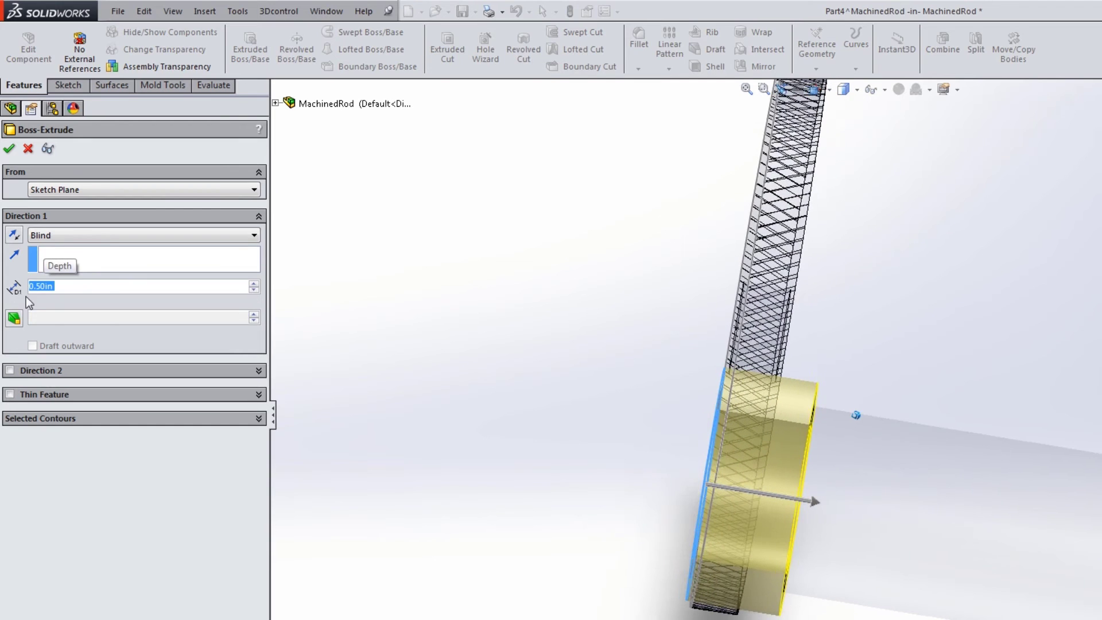
pyautogui.write('.25')
pyautogui.press('Return')
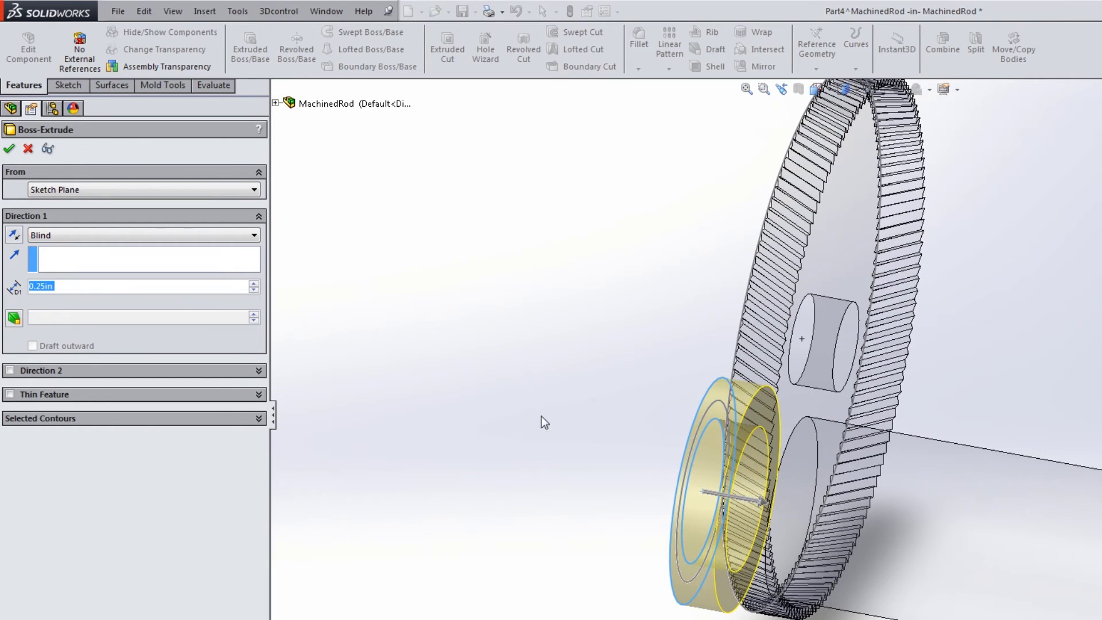
pyautogui.click(9, 371)
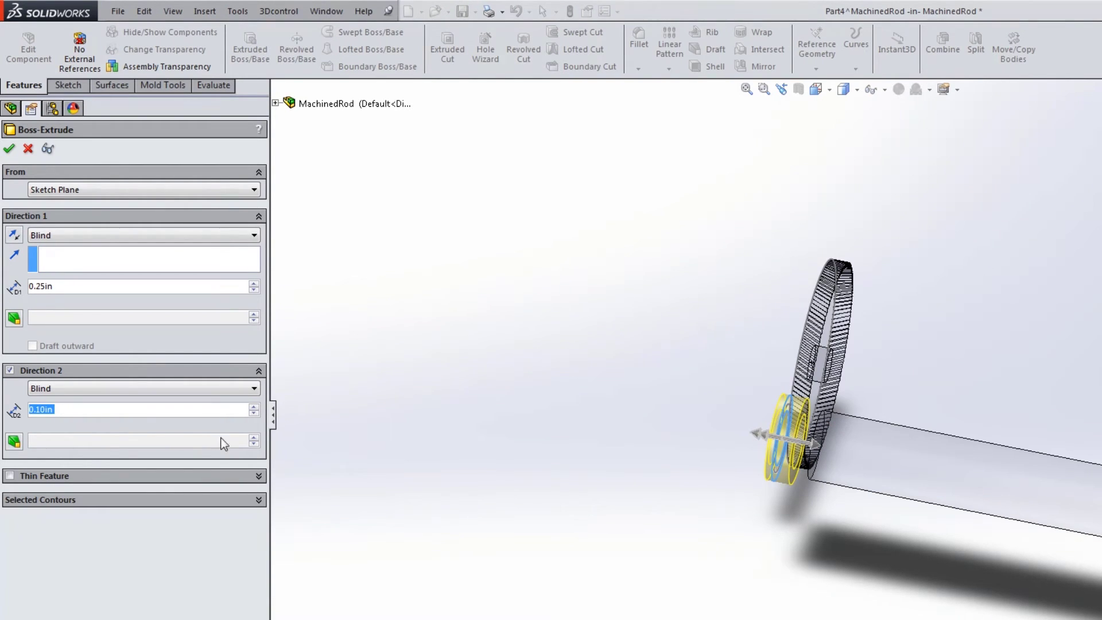
pyautogui.write('5.')
pyautogui.press('Return')
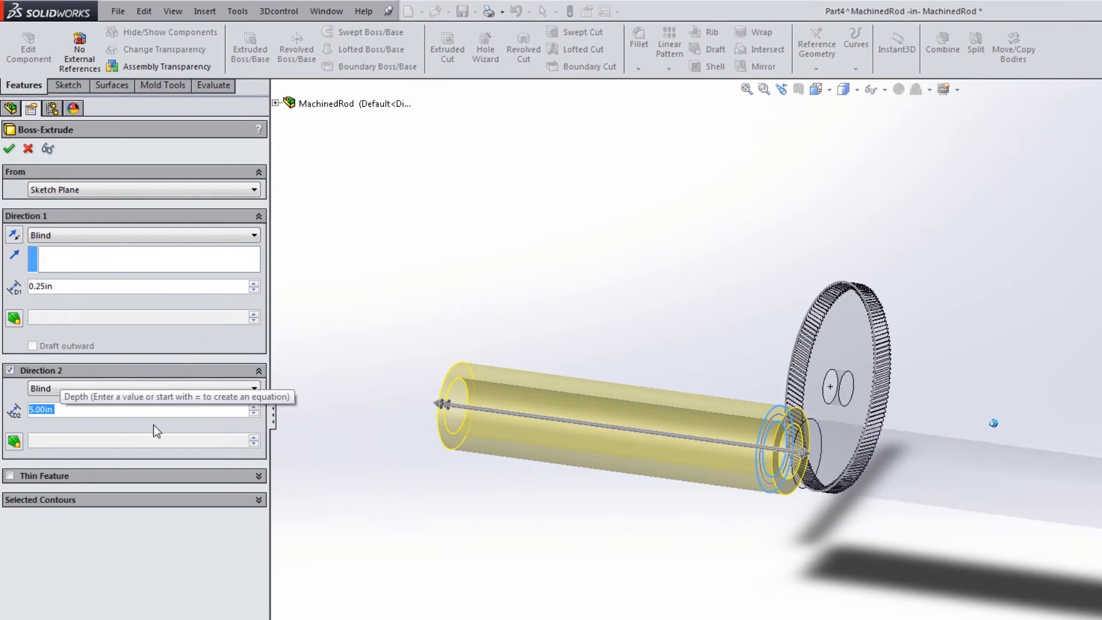
pyautogui.click(10, 149)
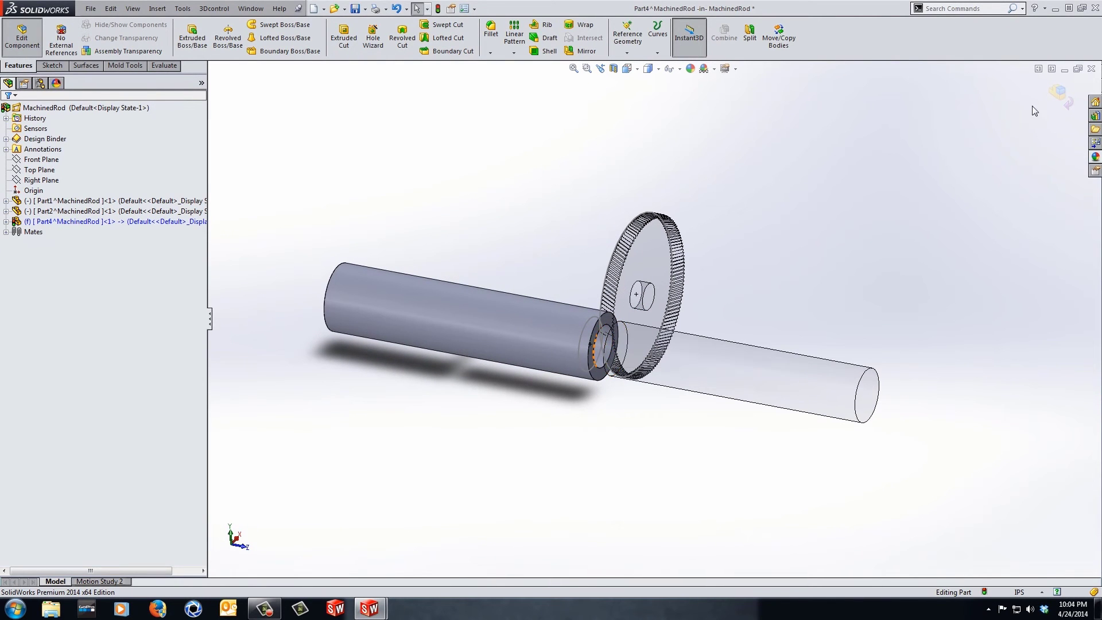
# - Return to the assembly, hide the layout, slide the right rod along its axis, and edit it
pyautogui.click(1062, 90)
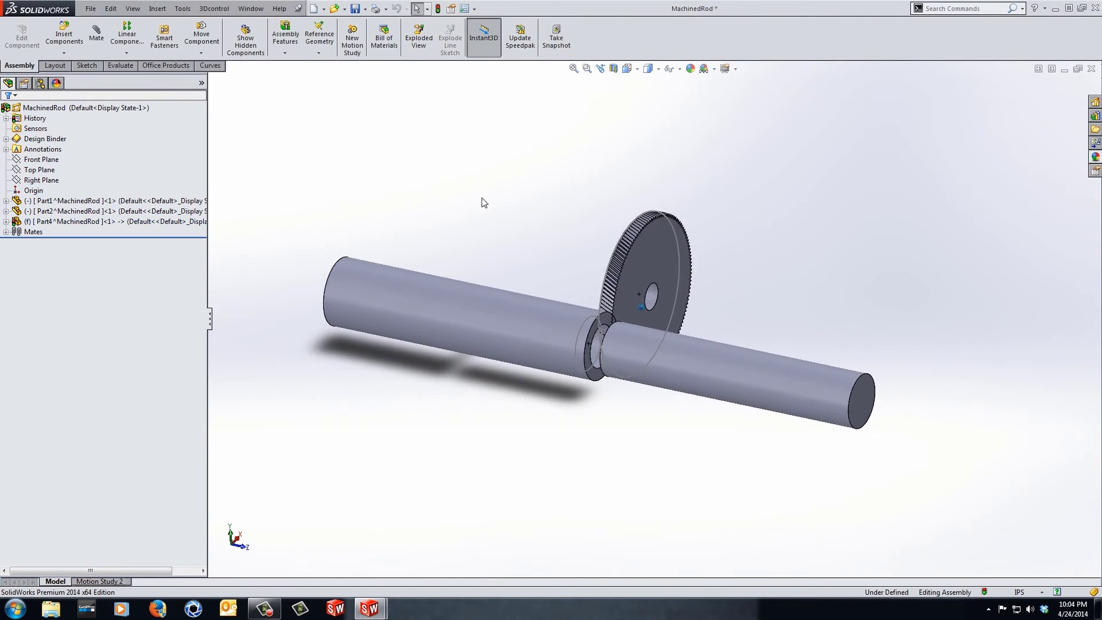
pyautogui.click(77, 107)
pyautogui.rightClick(61, 107)
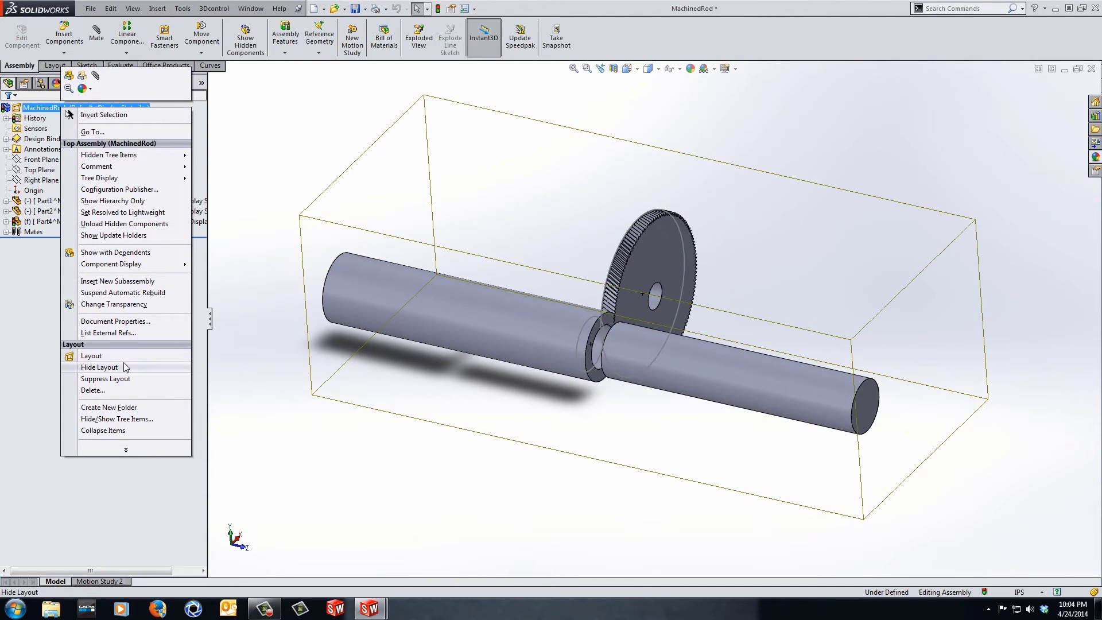
pyautogui.click(141, 370)
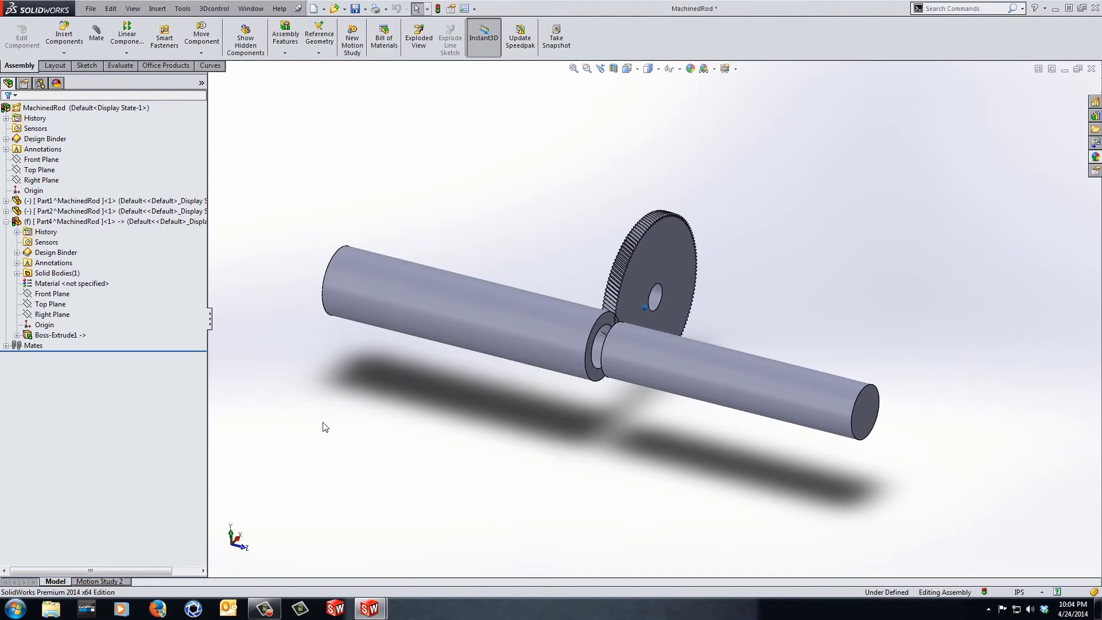
pyautogui.moveTo(687, 396); pyautogui.dragTo(705, 375)
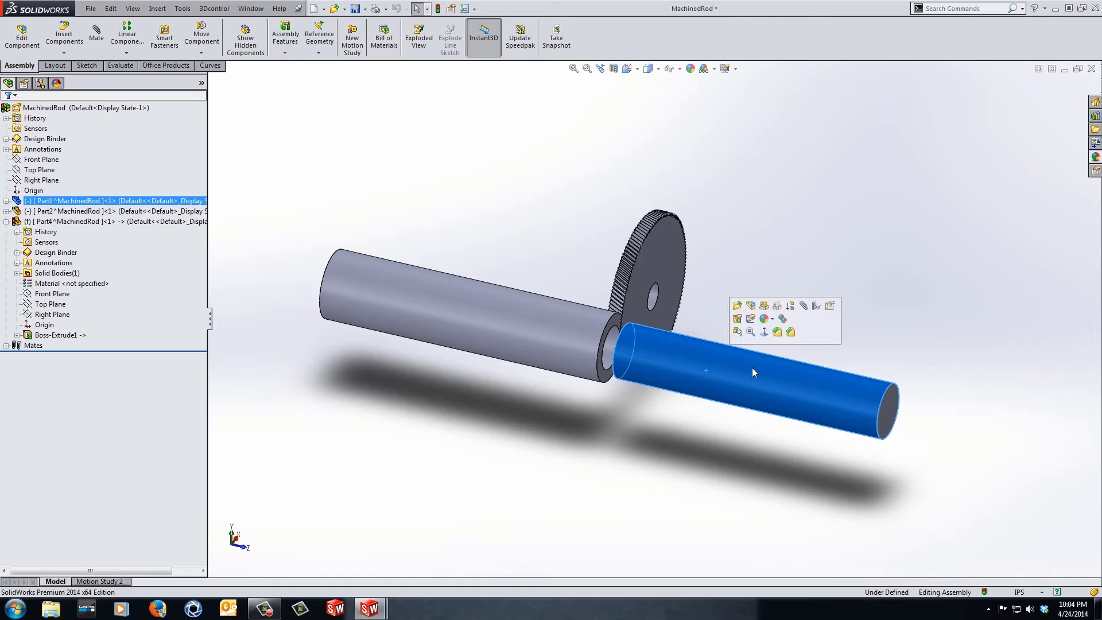
pyautogui.click(750, 306)
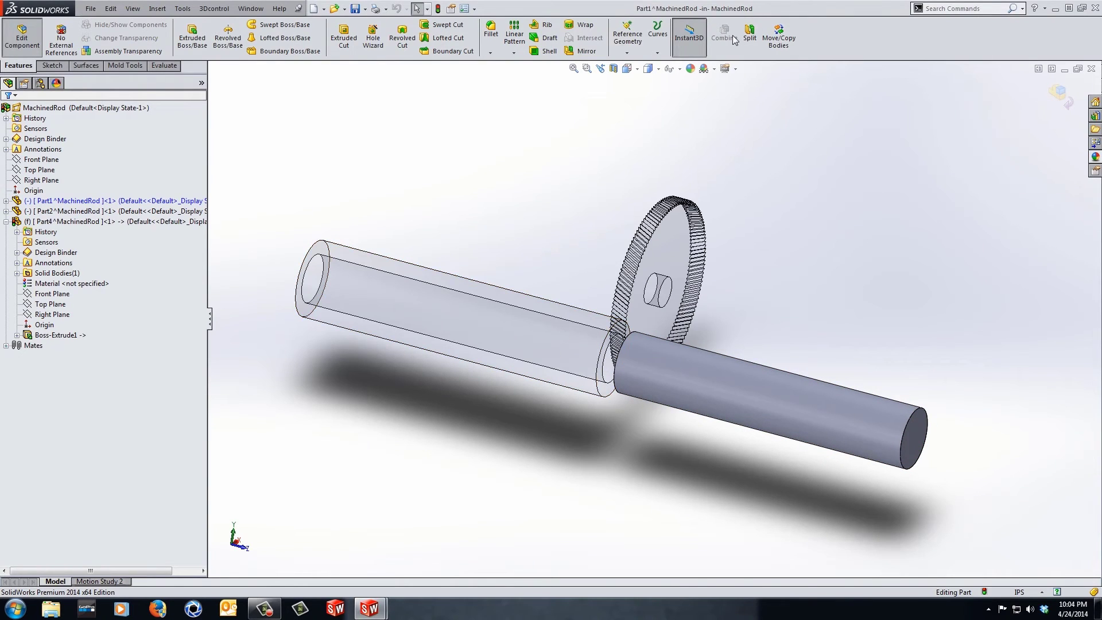
# - Try the Move/Copy Bodies copy option, then cancel it
pyautogui.click(786, 45)
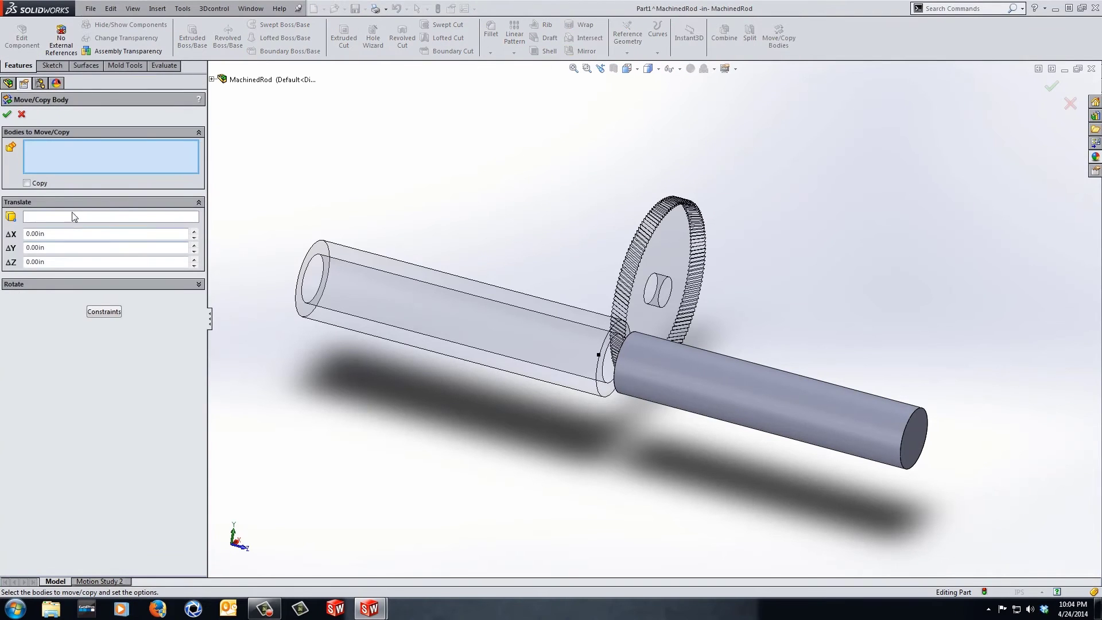
pyautogui.click(27, 183)
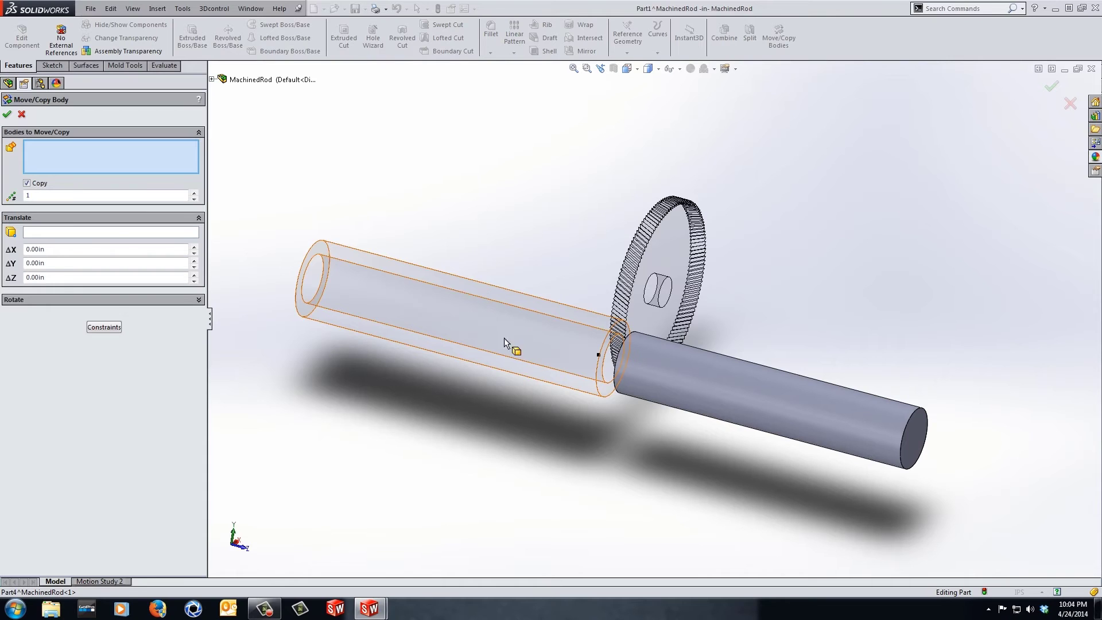
pyautogui.click(22, 115)
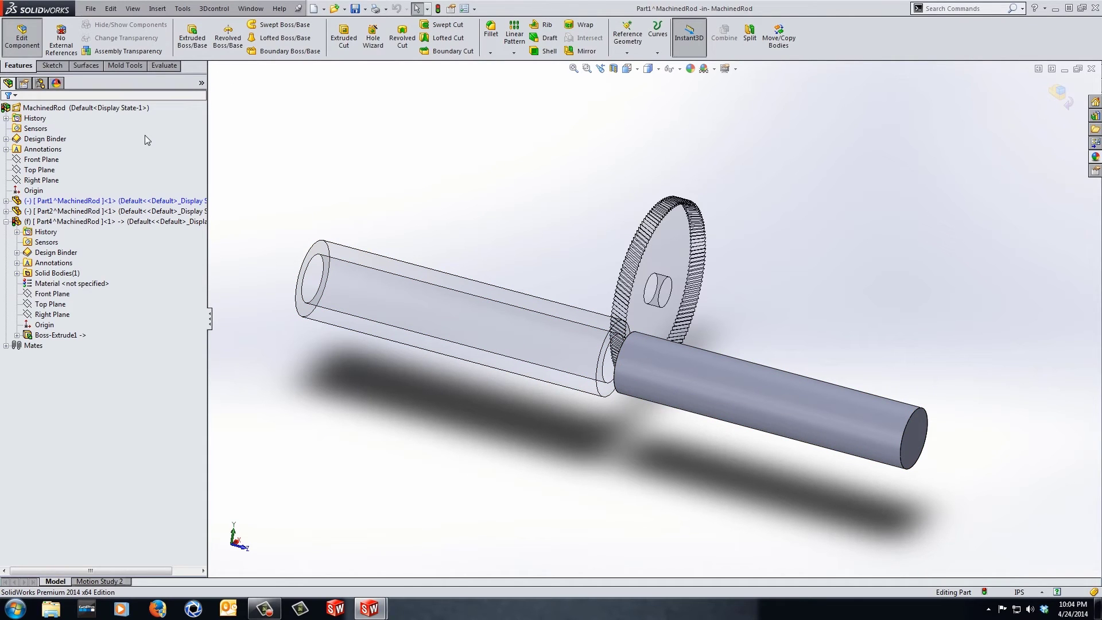
# - Create a 0.00 in offset surface from the tube's two end faces and two cylindrical faces
pyautogui.click(86, 65)
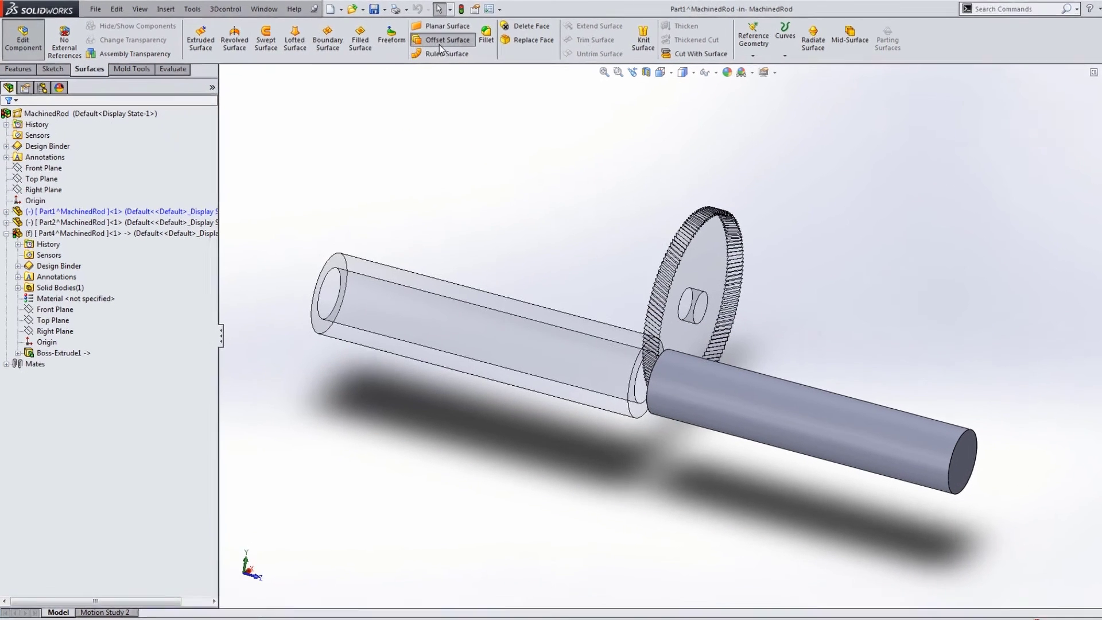
pyautogui.click(424, 38)
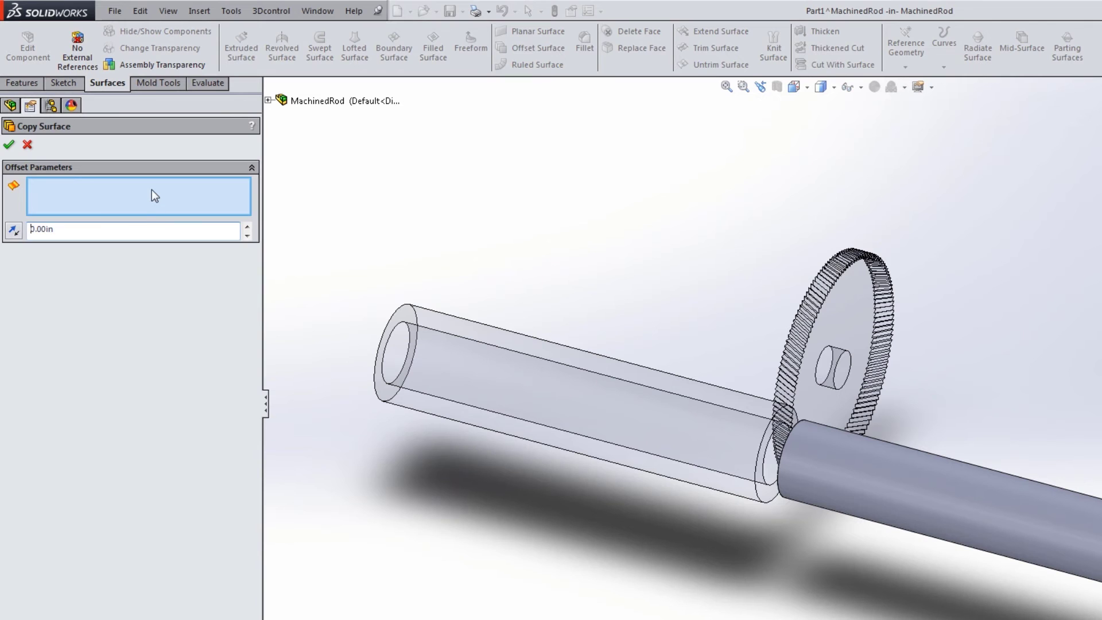
pyautogui.scroll(-3, 790, 489)
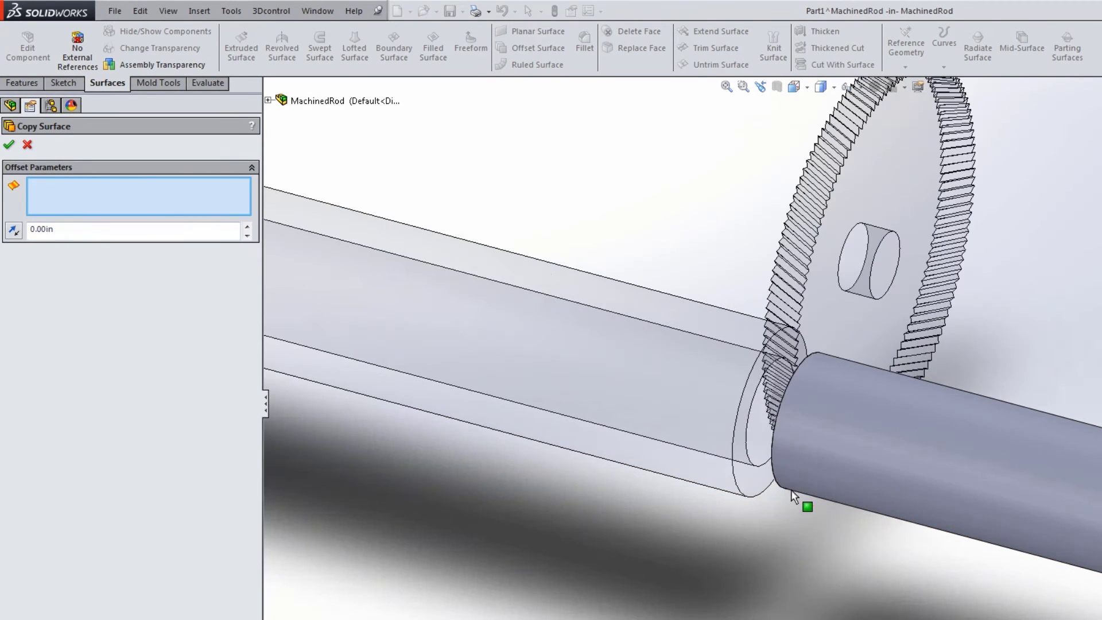
pyautogui.click(760, 483)
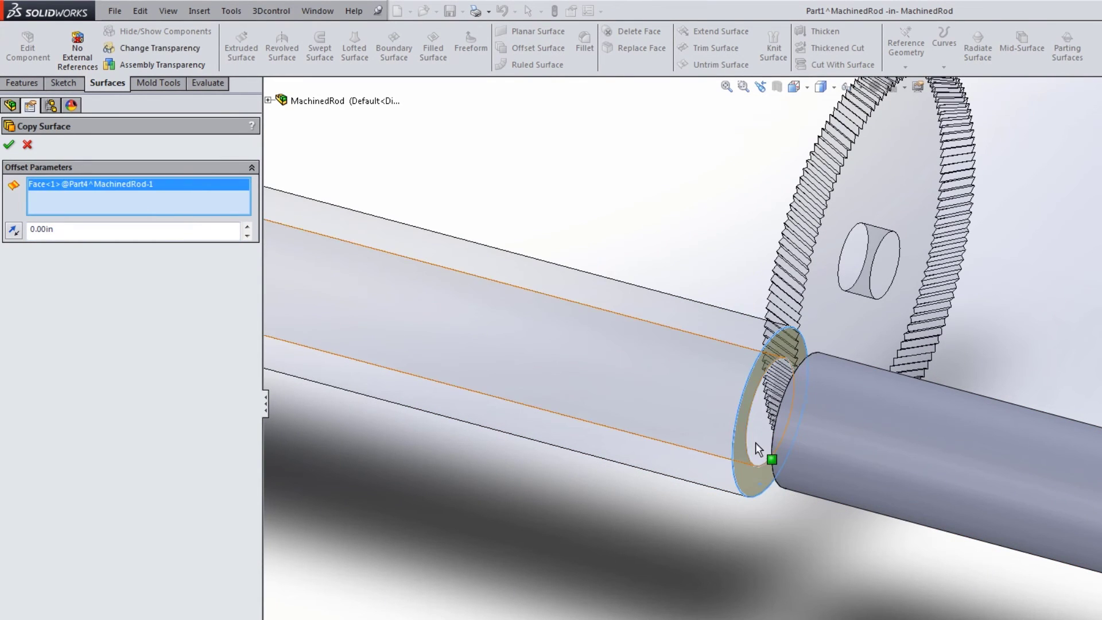
pyautogui.click(755, 442)
pyautogui.click(689, 383)
pyautogui.scroll(3, 726, 498)
pyautogui.moveTo(726, 497); pyautogui.dragTo(775, 488, button='middle')
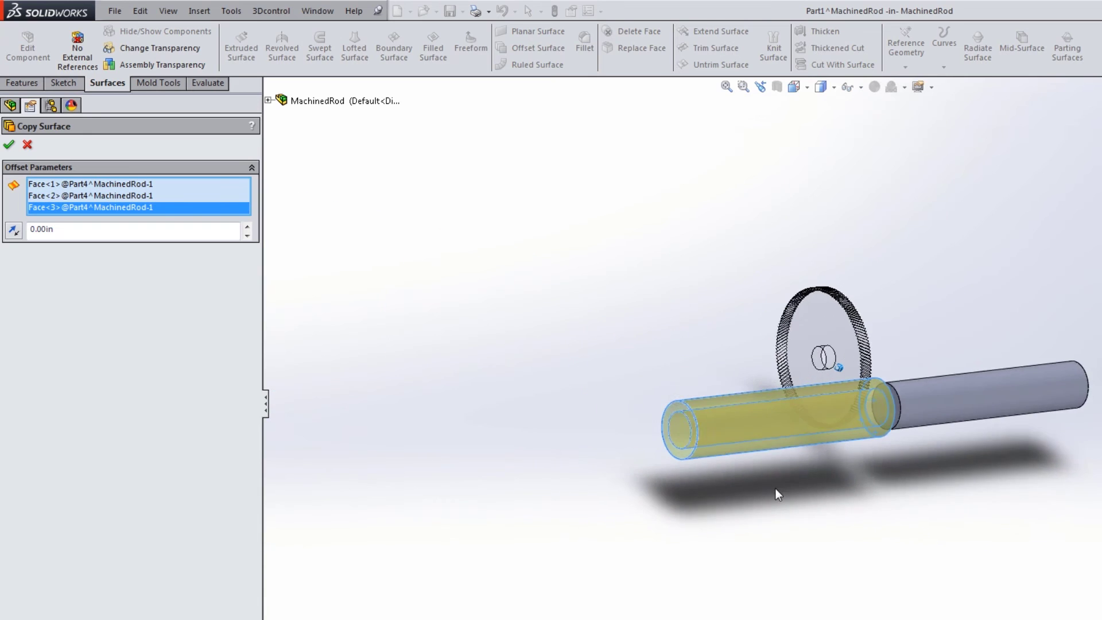
pyautogui.scroll(-3, 688, 353)
pyautogui.scroll(-3, 577, 297)
pyautogui.click(577, 297)
pyautogui.scroll(3, 584, 322)
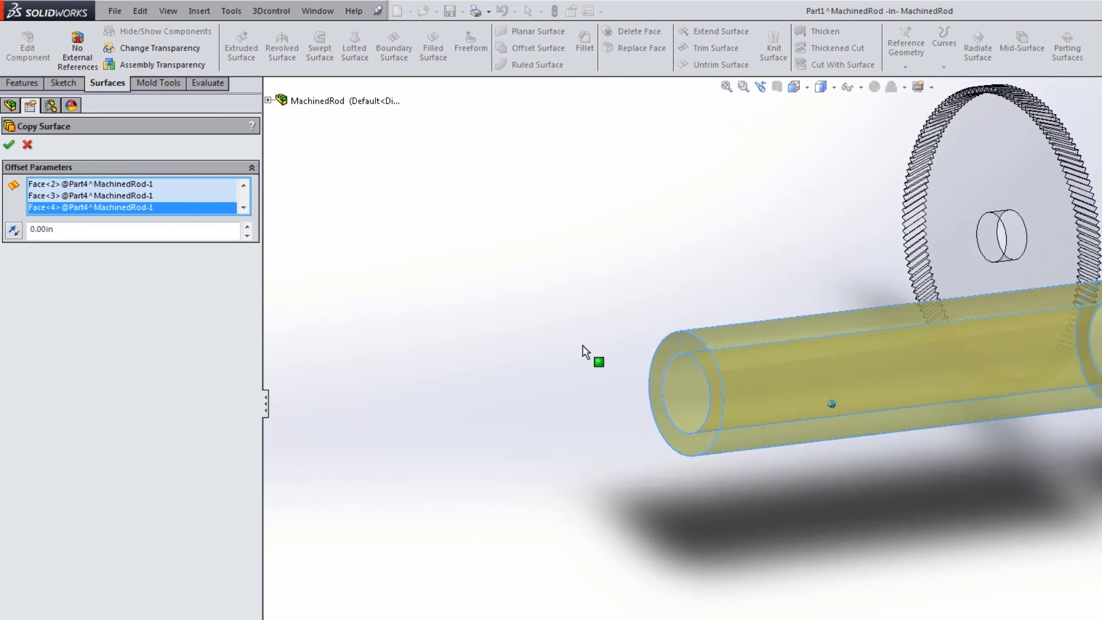
pyautogui.click(10, 145)
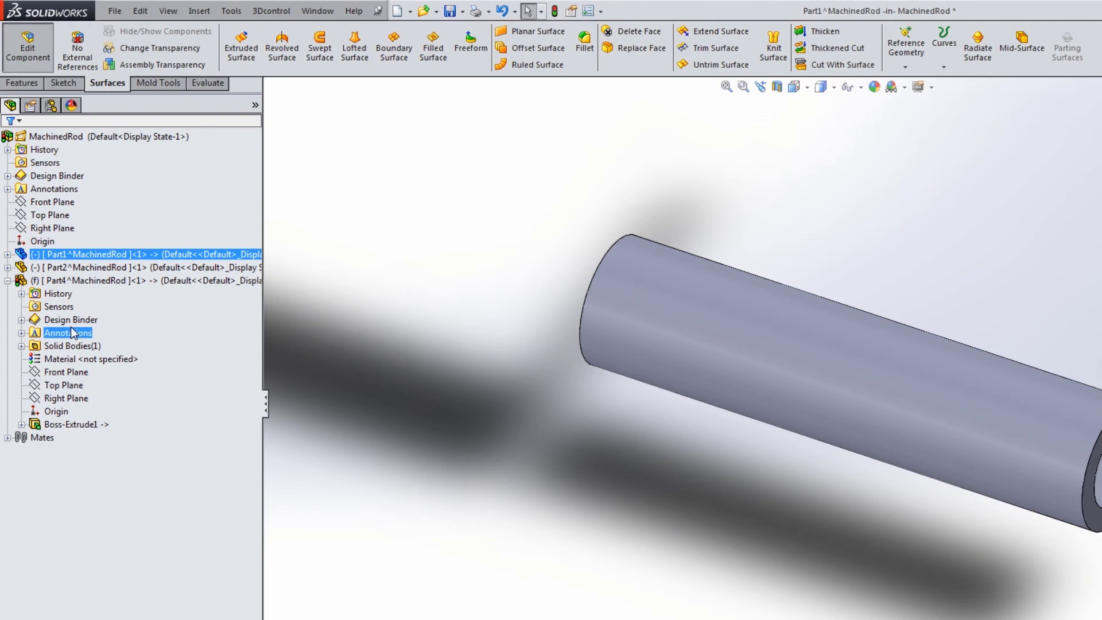
# - Expand Part1's feature tree to show its Surface Bodies and Solid Bodies folders
pyautogui.click(47, 347)
pyautogui.press('Escape')
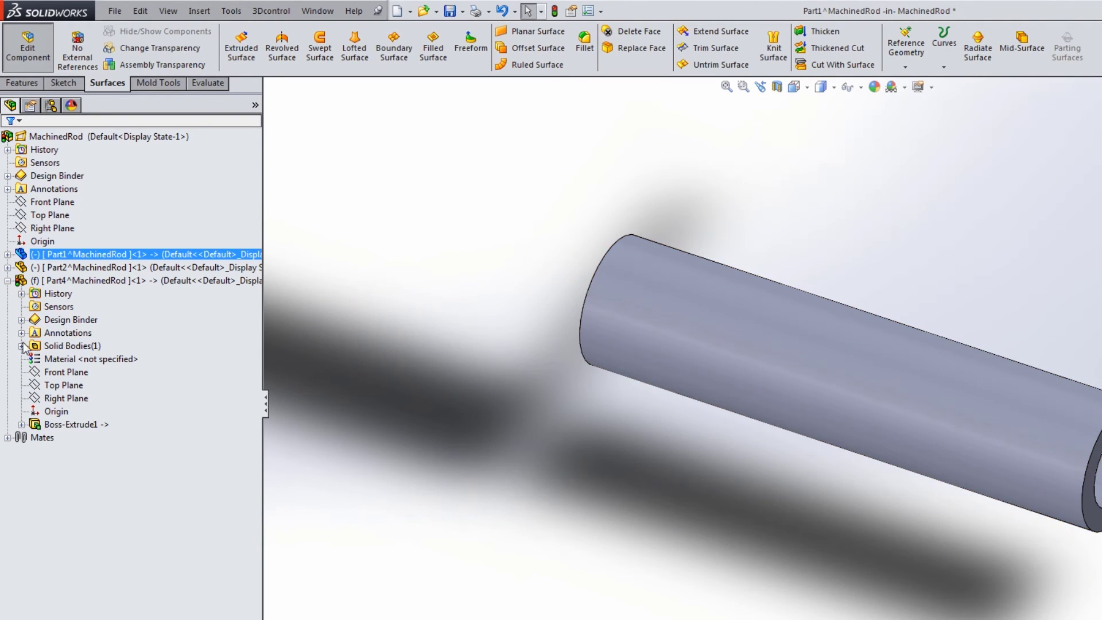
pyautogui.click(8, 254)
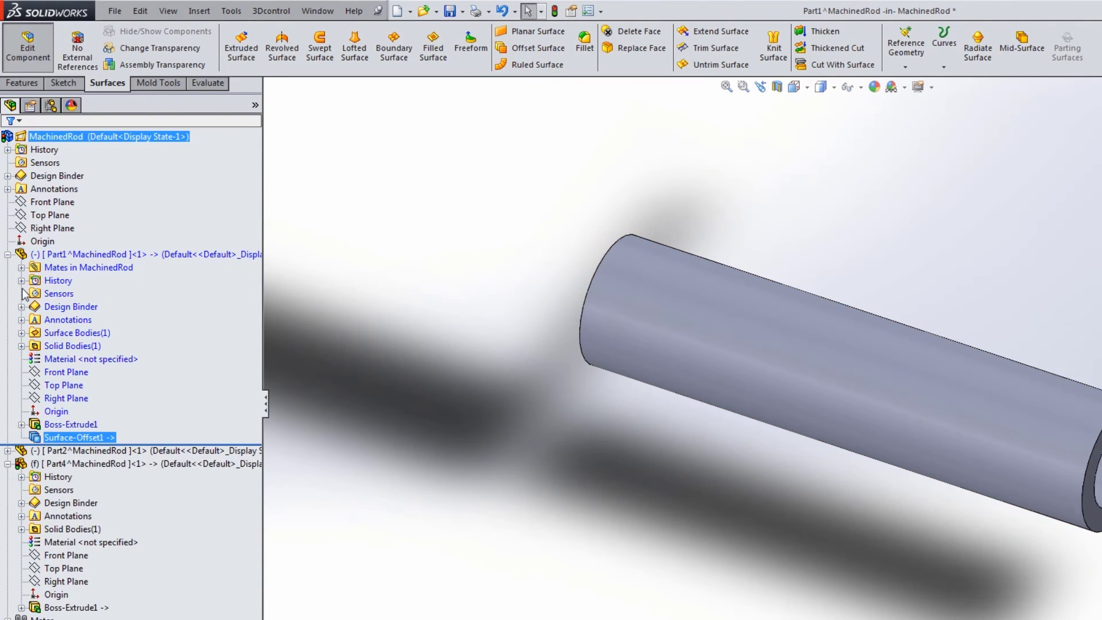
pyautogui.click(22, 333)
pyautogui.click(22, 360)
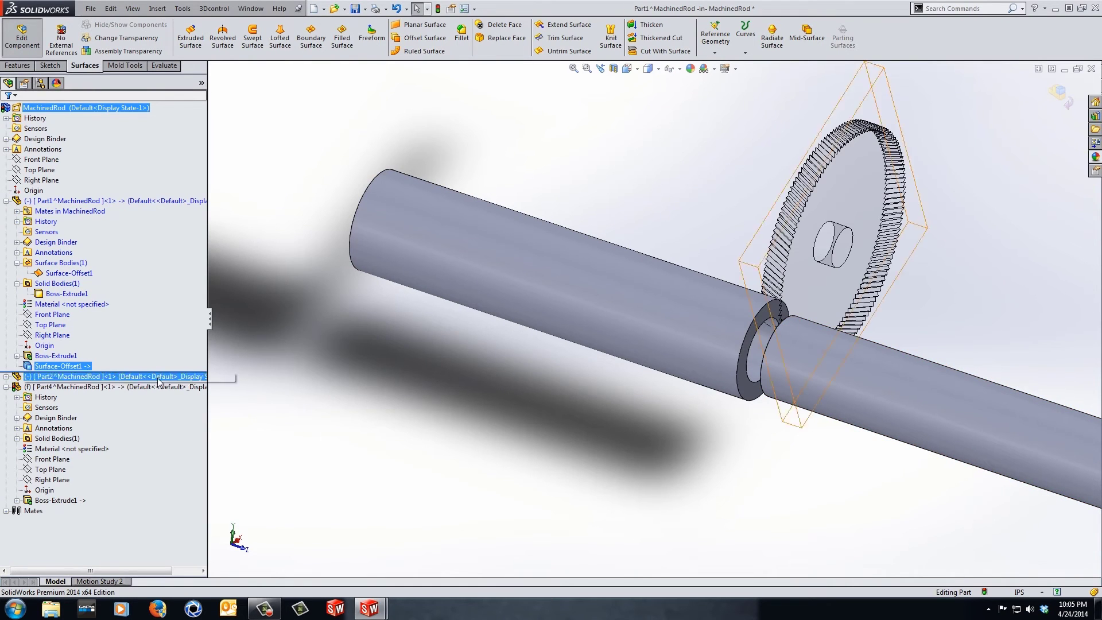
pyautogui.moveTo(434, 383); pyautogui.dragTo(420, 384, button='middle')
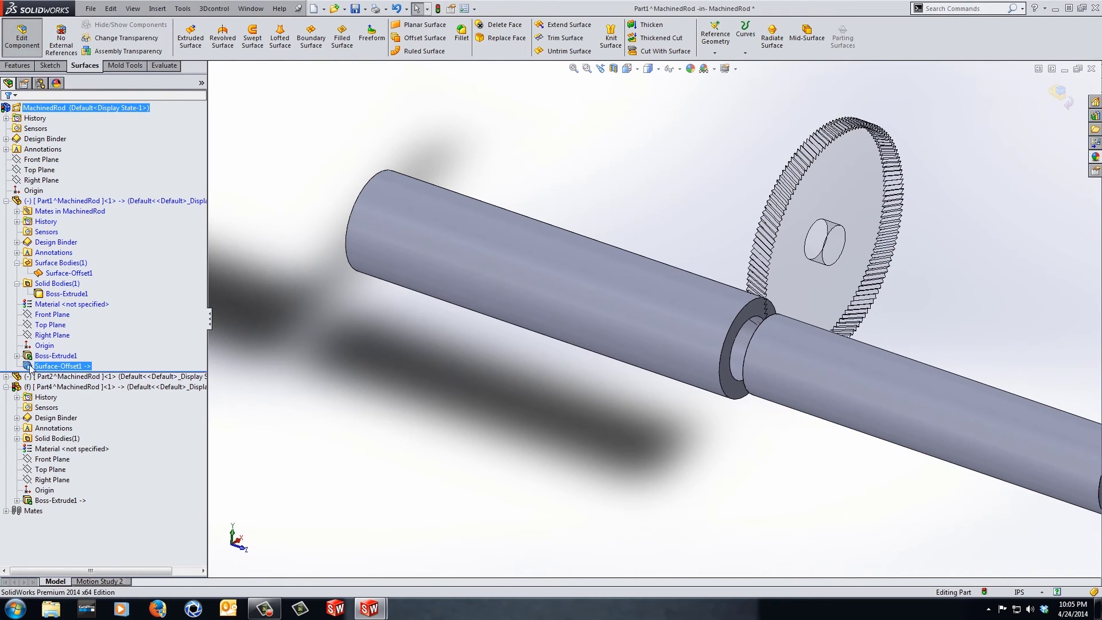
# - Thicken Surface-Offset1 into a solid from its enclosed volume and exit editing Part1
pyautogui.click(648, 24)
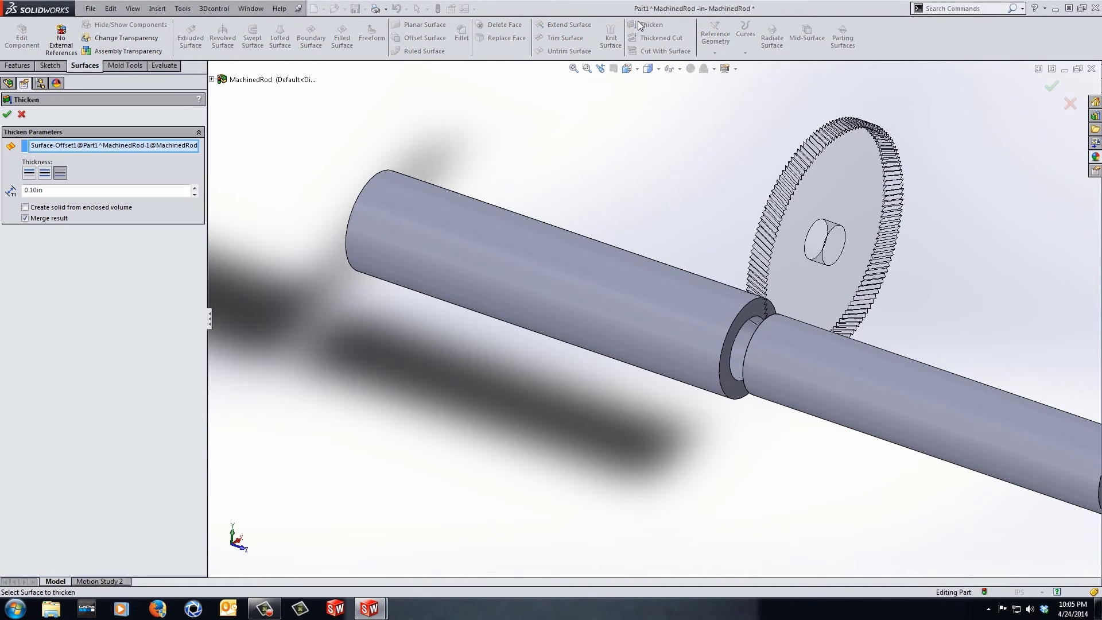
pyautogui.click(98, 209)
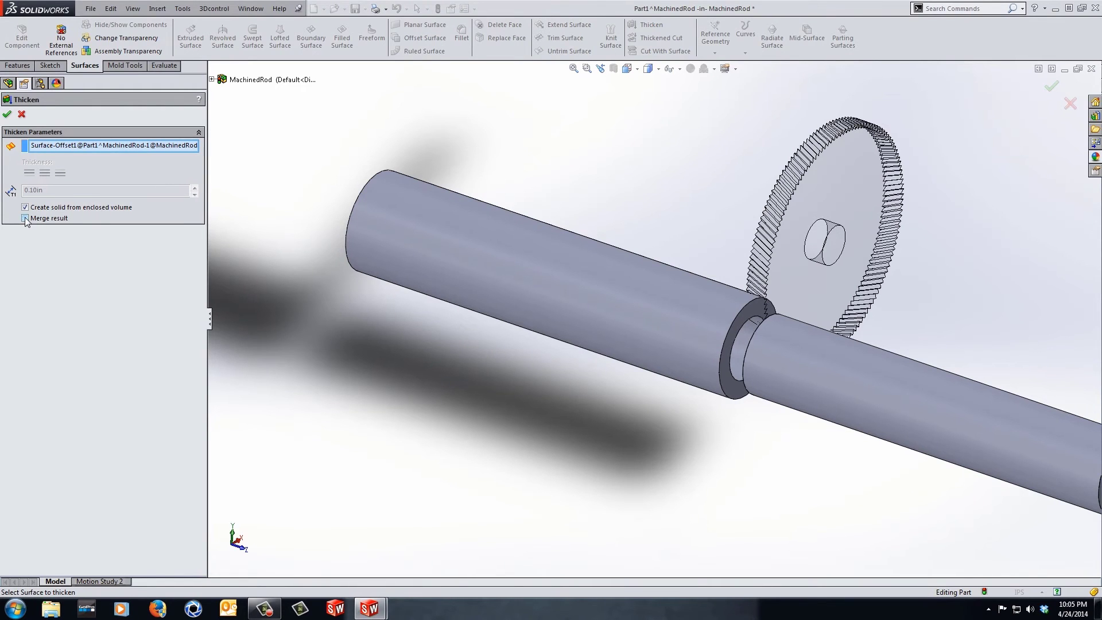
pyautogui.click(6, 114)
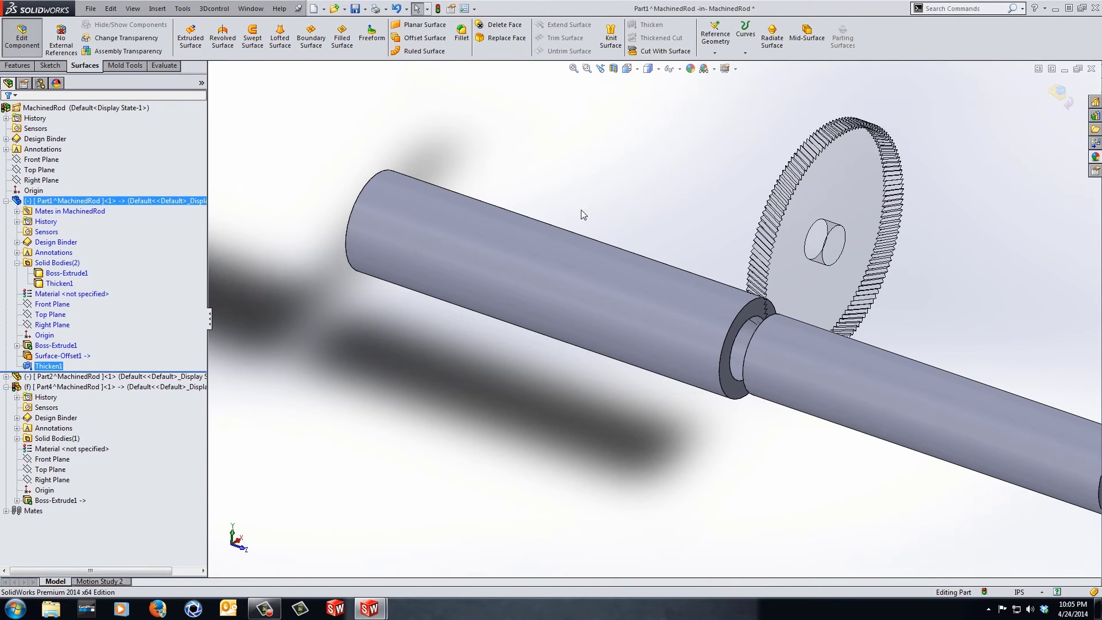
pyautogui.scroll(2, 677, 300)
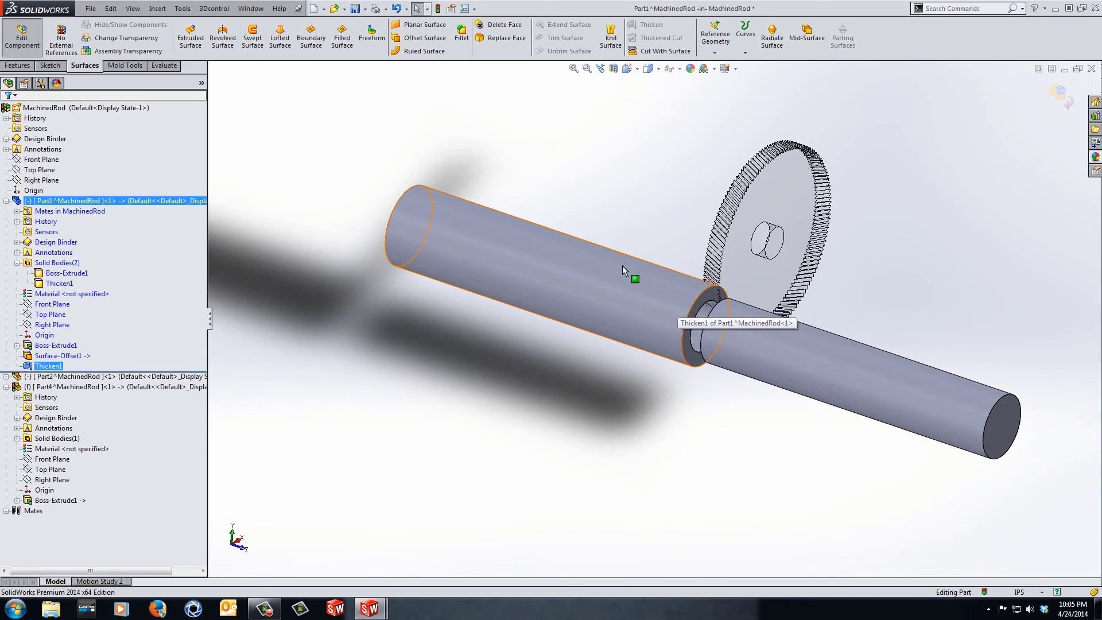
pyautogui.click(1061, 94)
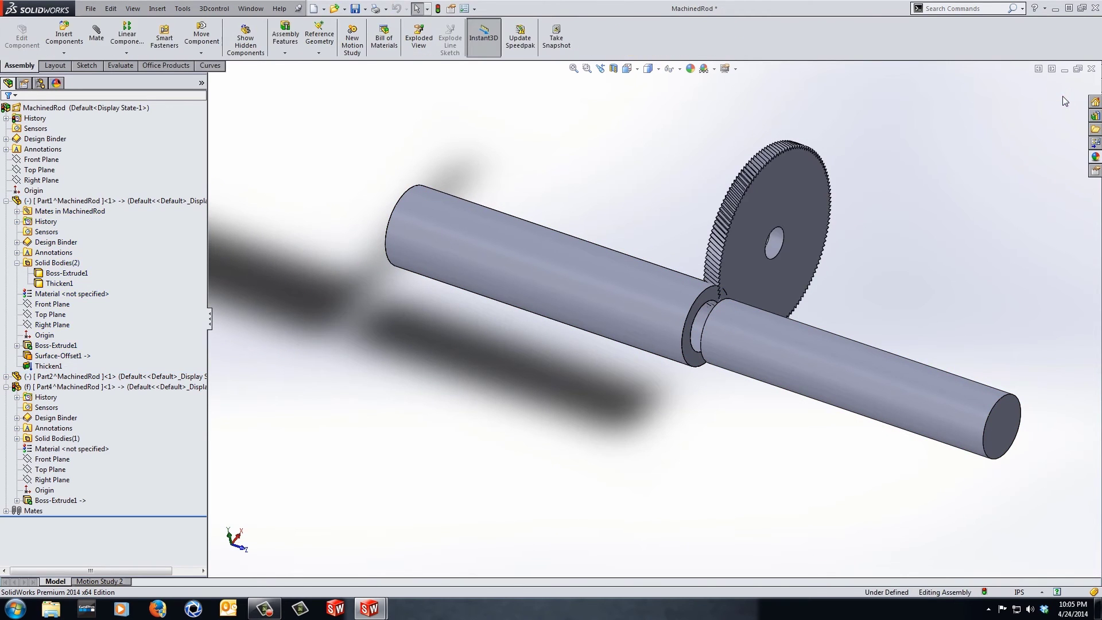
# - Slide the Part1 rod and sleeve slightly to the left beside the gear
pyautogui.click(41, 386)
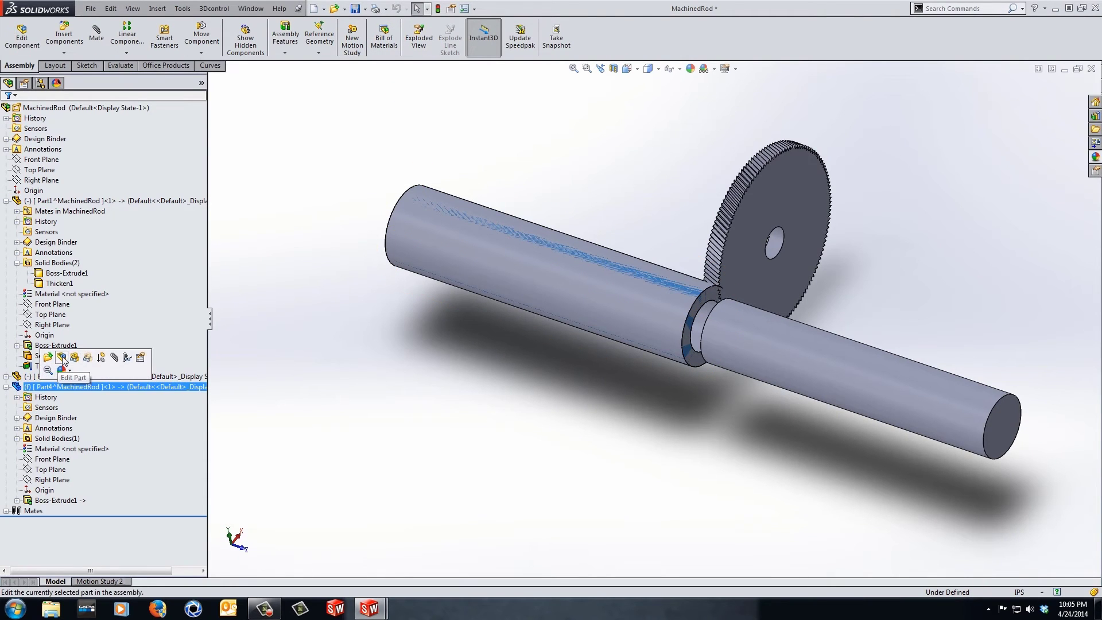
pyautogui.press('Escape')
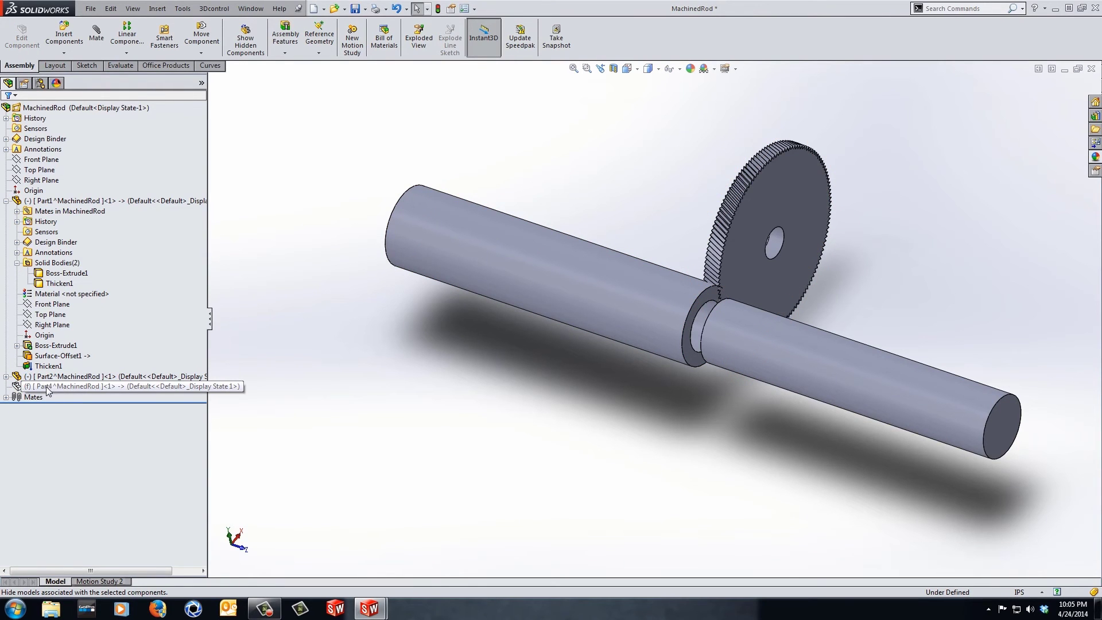
pyautogui.moveTo(408, 163); pyautogui.dragTo(866, 365, button='middle')
pyautogui.click(862, 366)
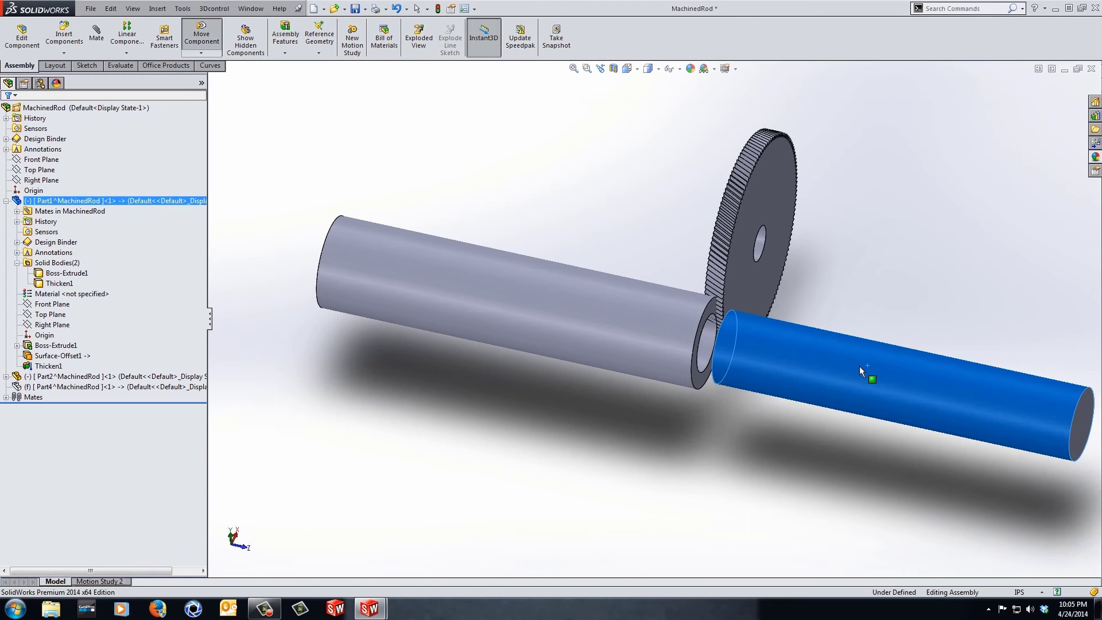
pyautogui.moveTo(859, 366); pyautogui.dragTo(836, 364)
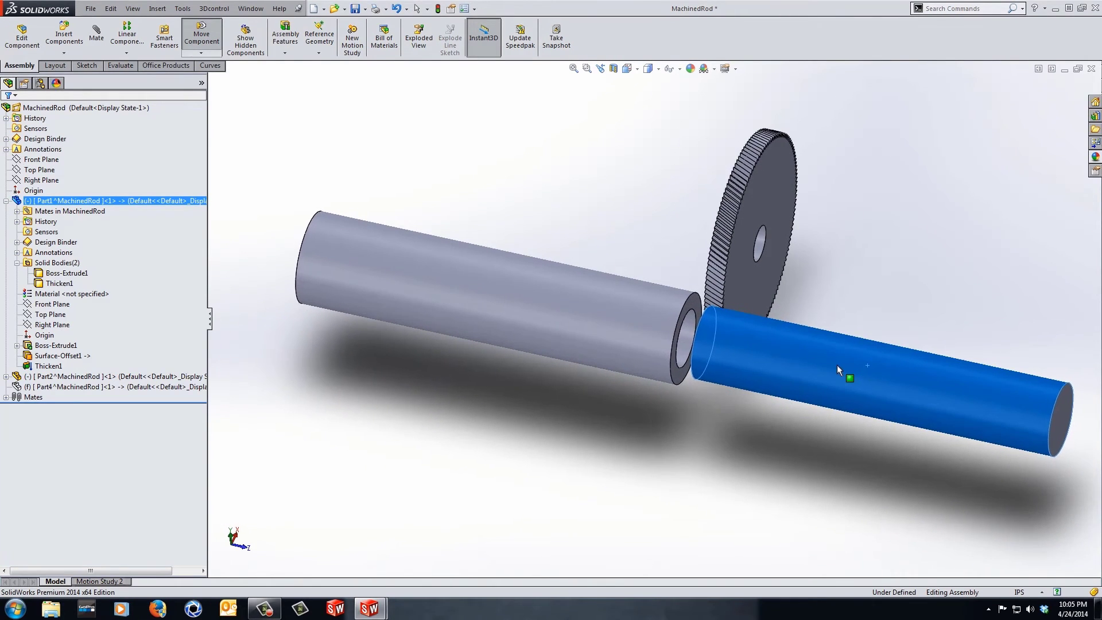
pyautogui.press('Escape')
# - Rebuild so the sleeve sits back over the rod end, then zoom to fit the rod and gear
pyautogui.scroll(-1, 694, 285)
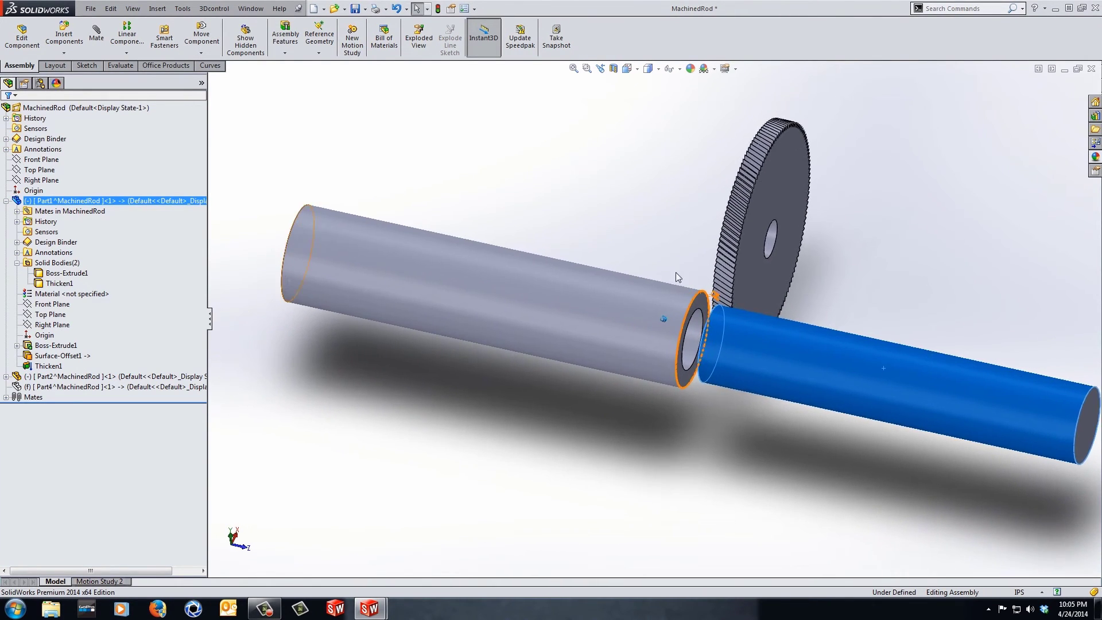
pyautogui.click(438, 9)
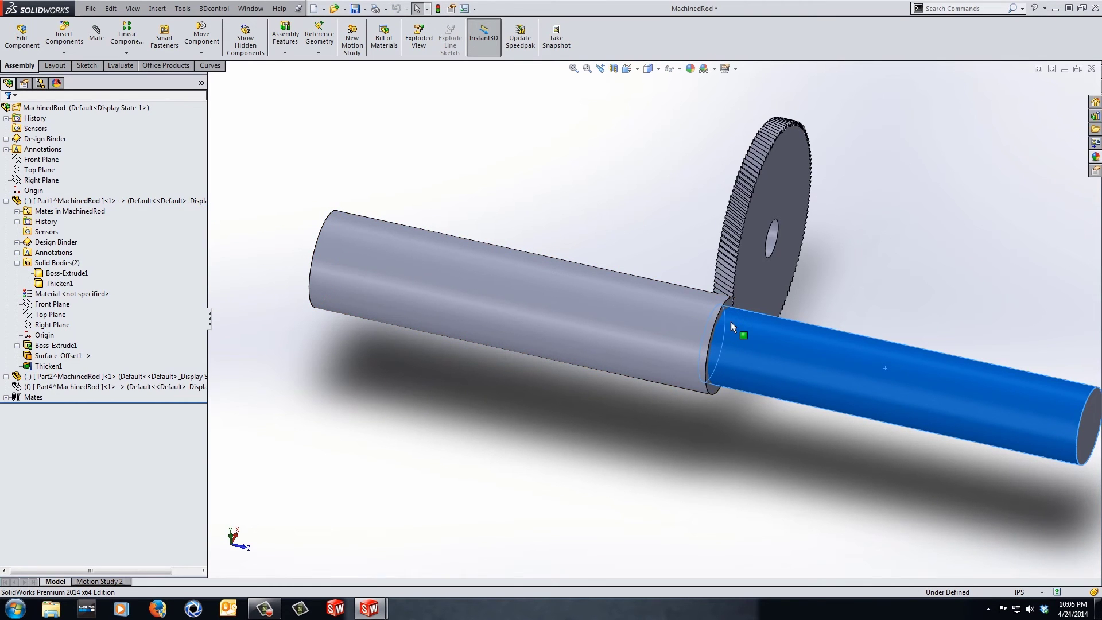
pyautogui.scroll(-5, 732, 318)
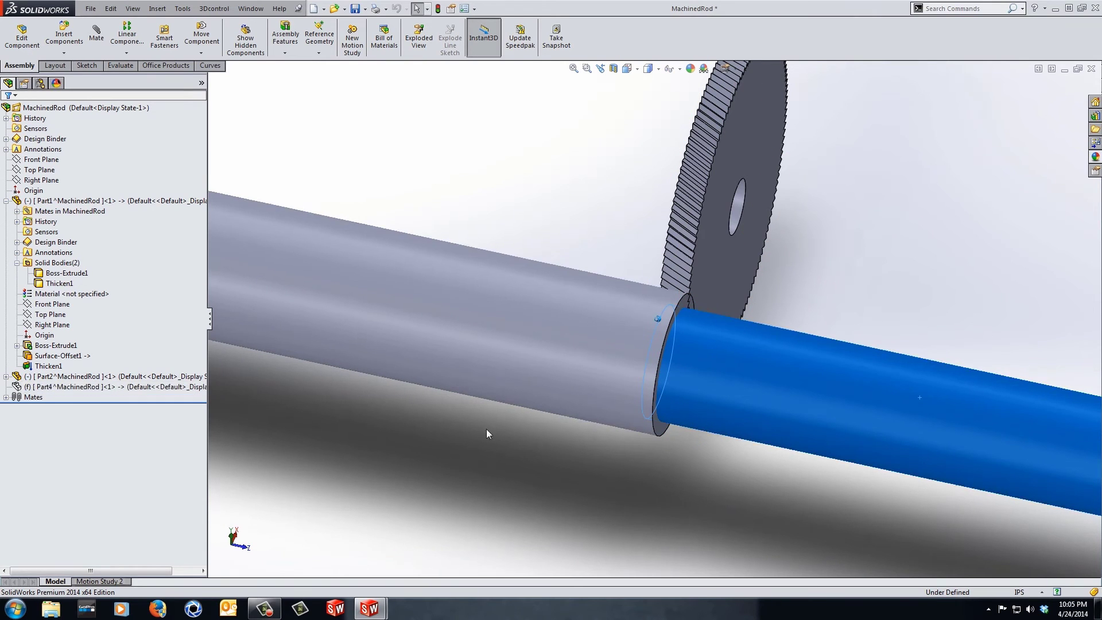
pyautogui.press('f')
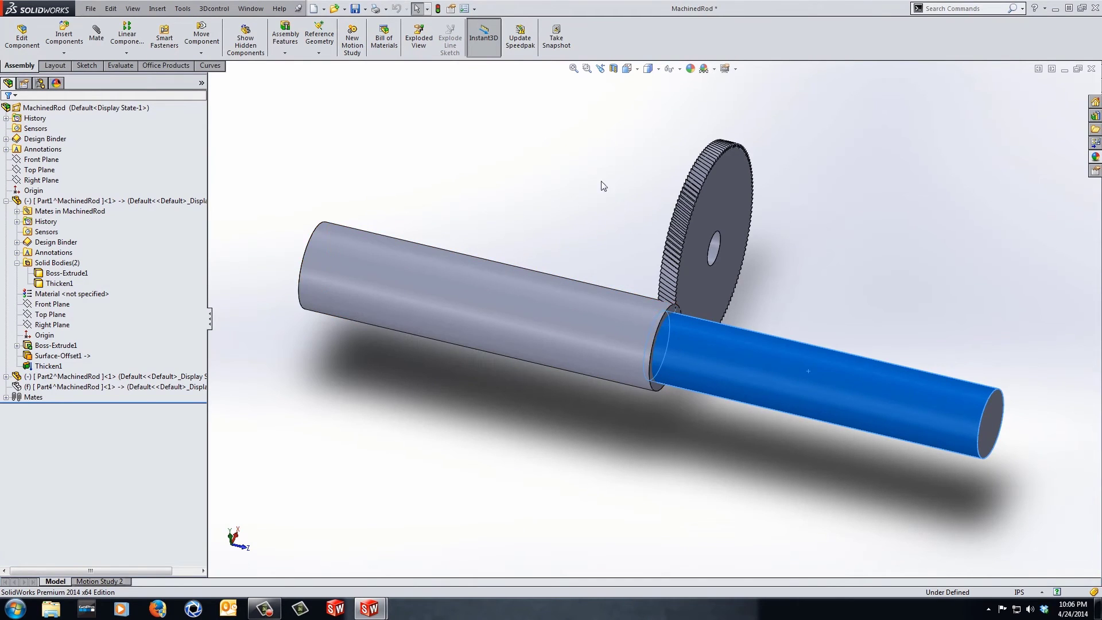
pyautogui.click(851, 383)
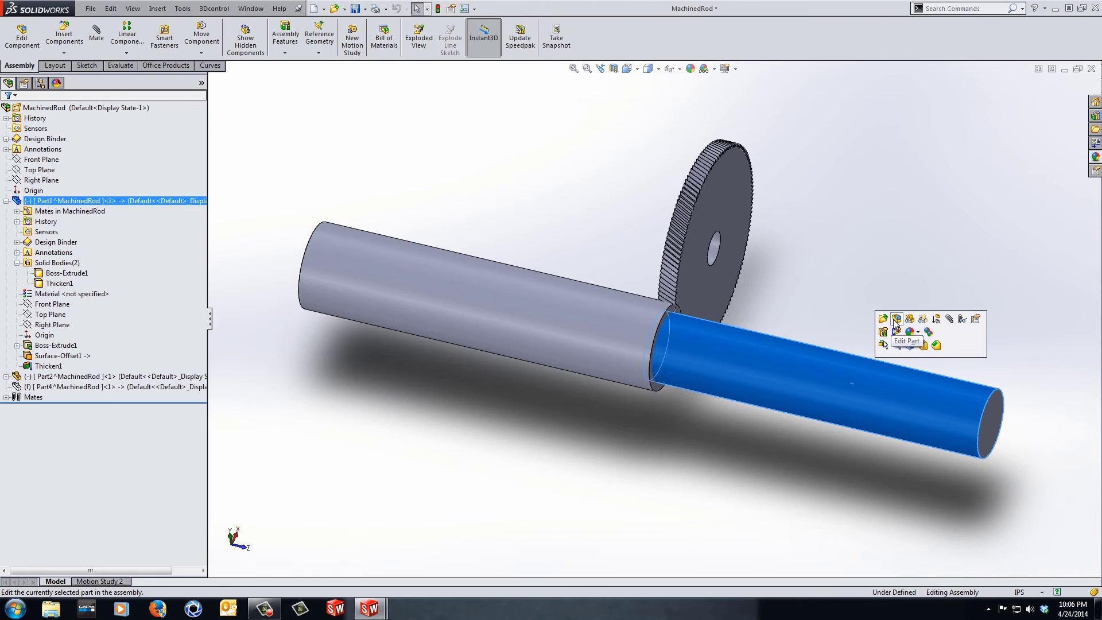
# - Edit Part1 in place and add a Subtract combine, removing the Thicken1 body from the Boss-Extrude1 body
pyautogui.click(894, 321)
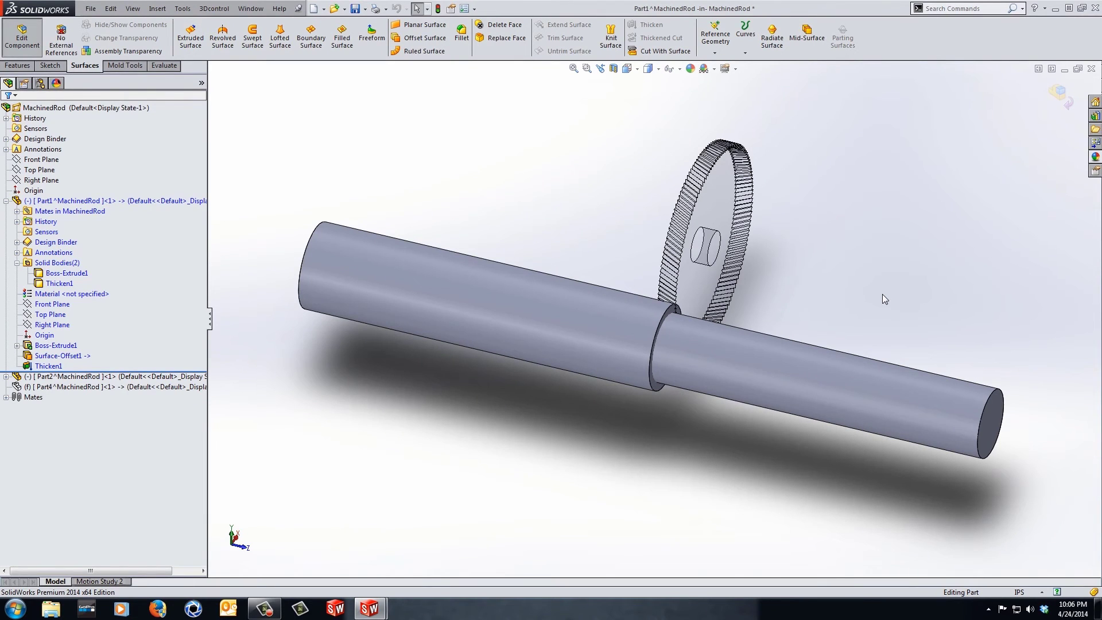
pyautogui.click(23, 67)
pyautogui.click(713, 37)
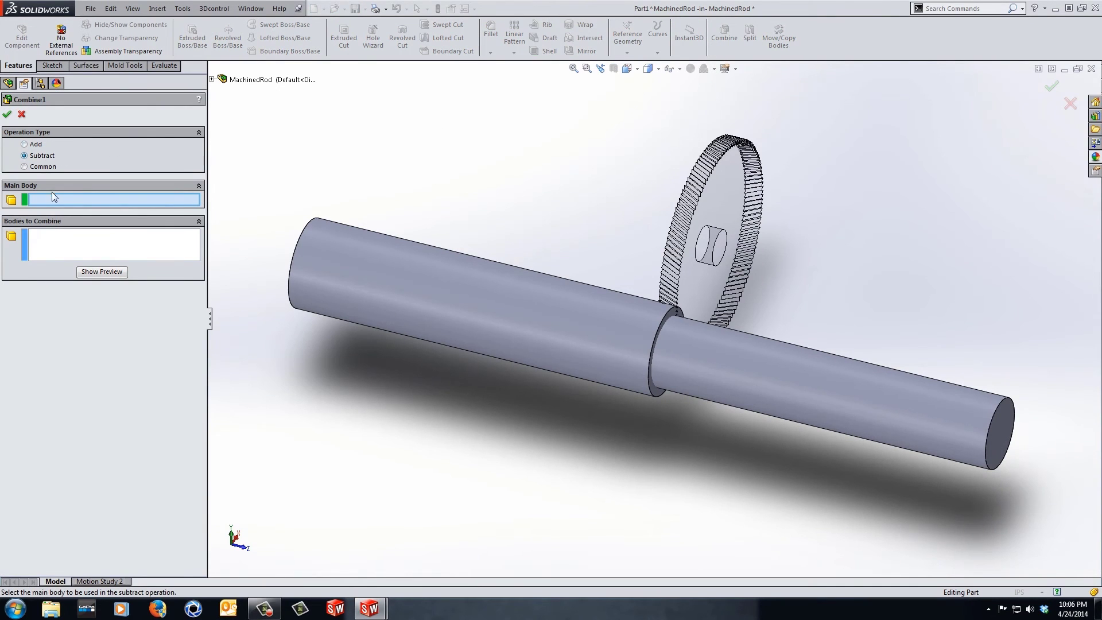
pyautogui.click(830, 398)
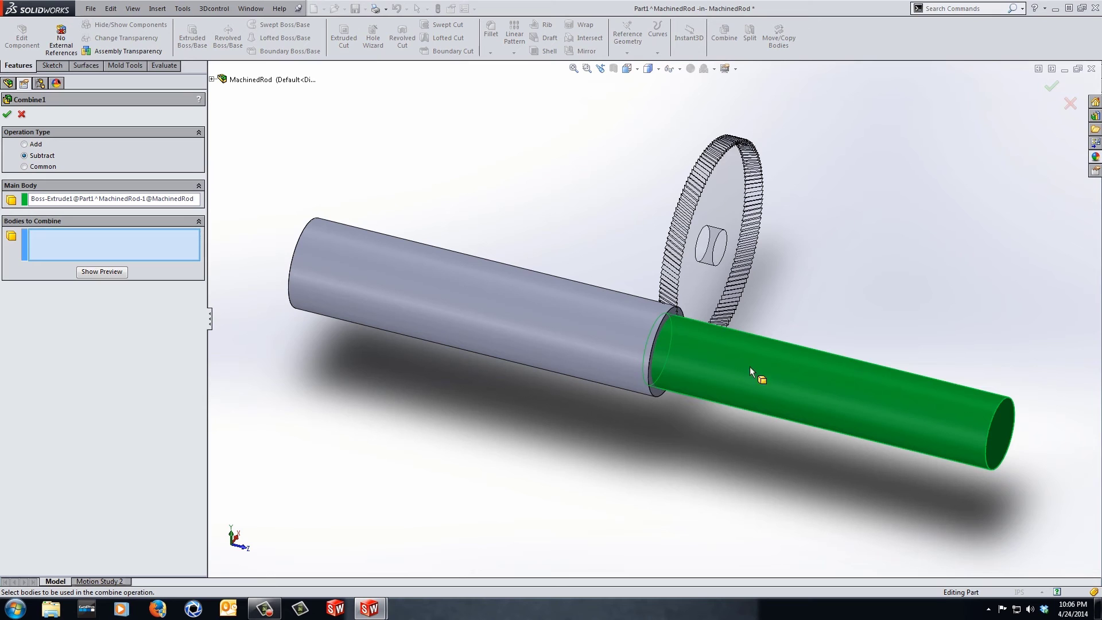
pyautogui.click(529, 338)
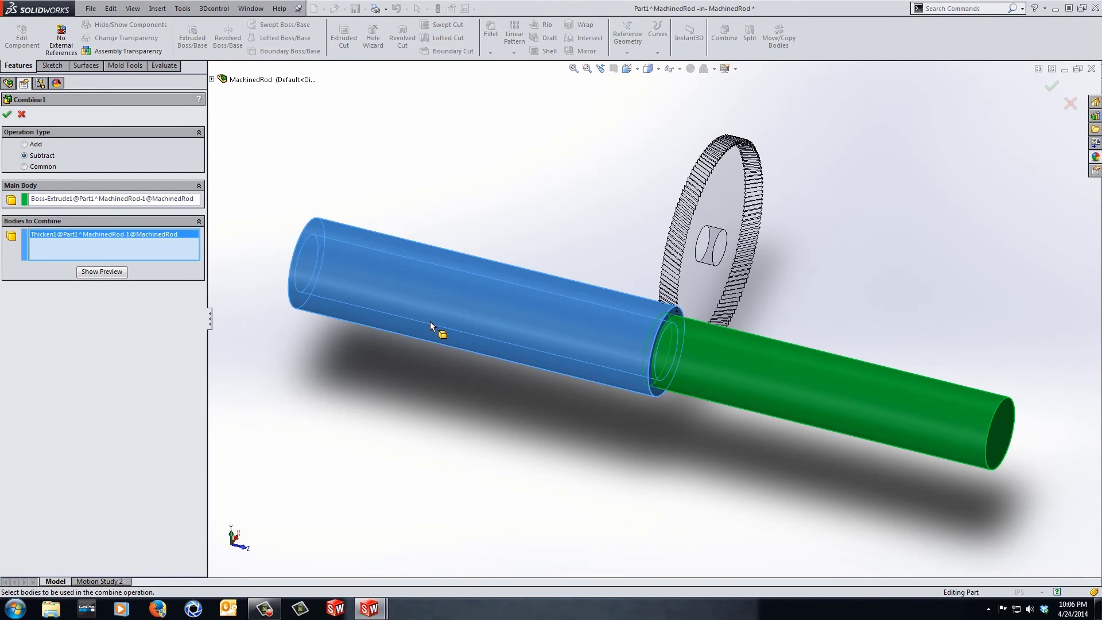
pyautogui.click(8, 114)
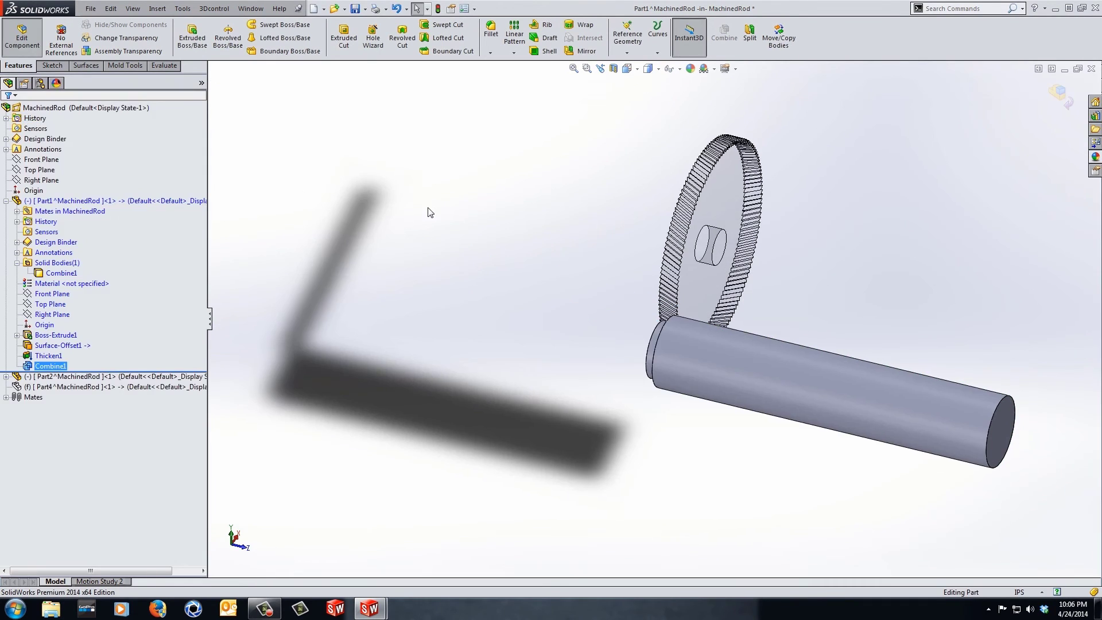
# - Exit part editing, test-slide the rod along its axis, and rebuild so it returns to its mated position
pyautogui.click(1062, 92)
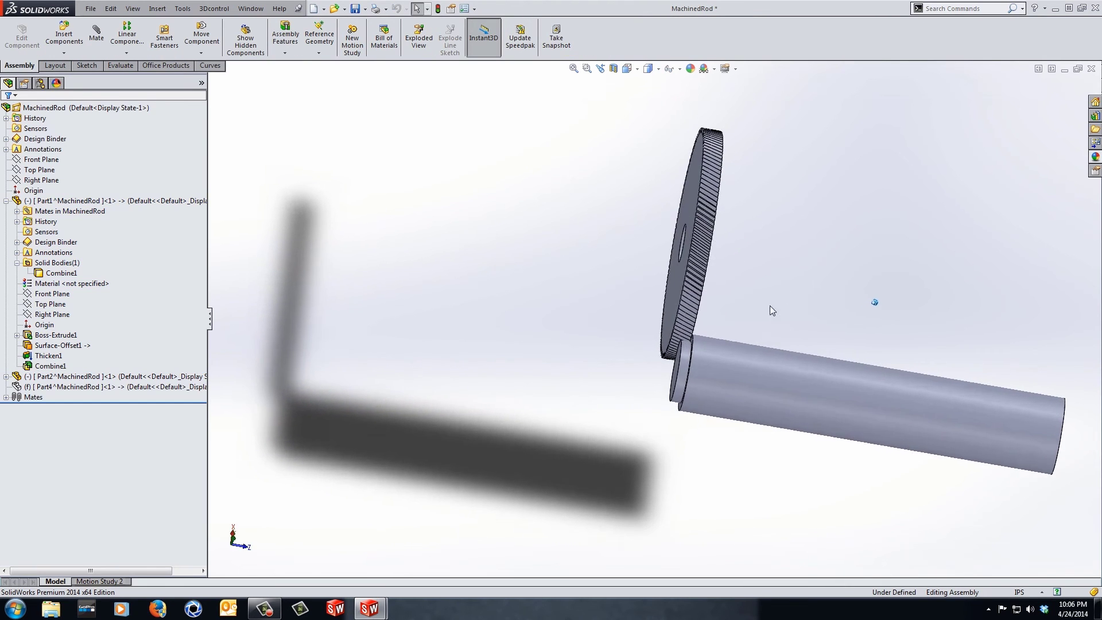
pyautogui.scroll(-3, 691, 348)
pyautogui.moveTo(753, 404); pyautogui.dragTo(739, 417)
pyautogui.click(439, 9)
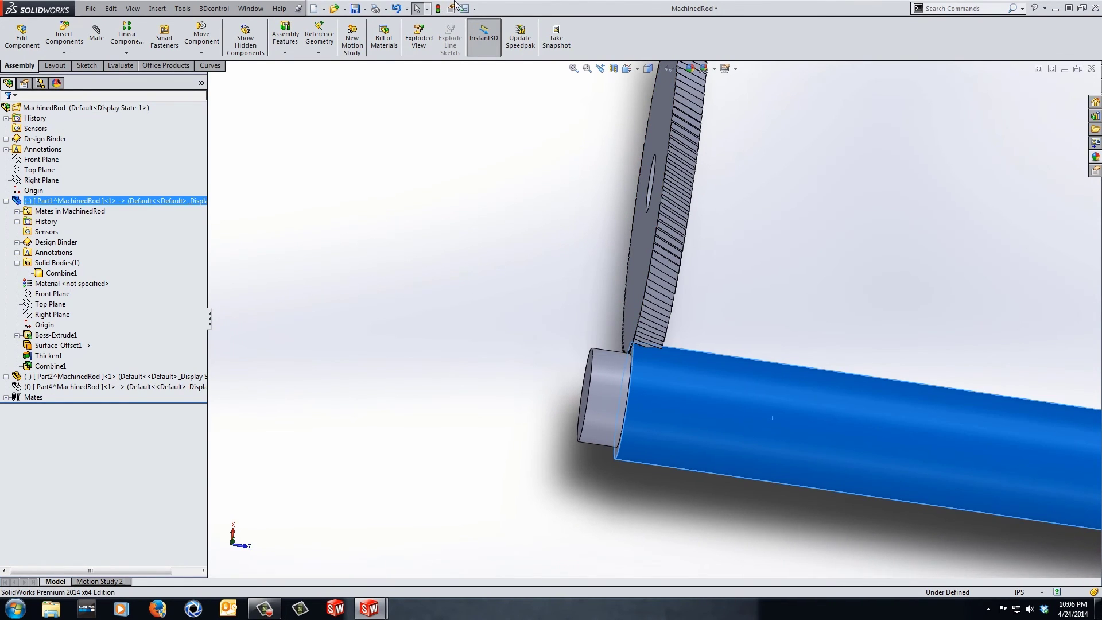
pyautogui.click(439, 11)
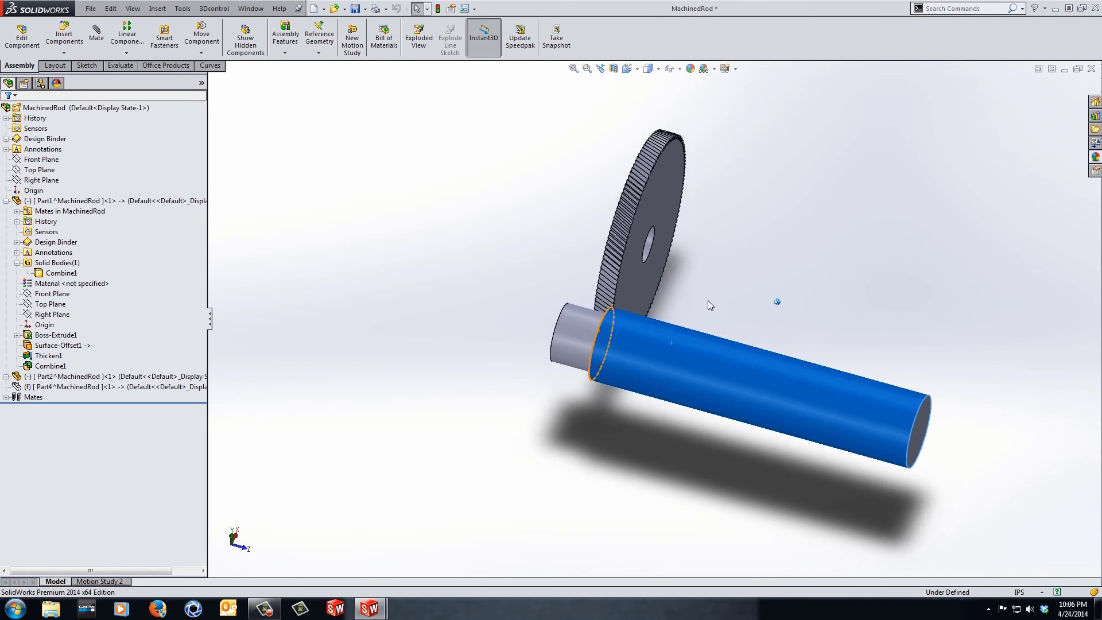
# - Pull the rod away from the gear and undo, collapse Part1's feature list, and open Motion Study 2
pyautogui.click(707, 301)
pyautogui.moveTo(667, 324); pyautogui.dragTo(746, 390)
pyautogui.hotkey('ctrl', 'z')
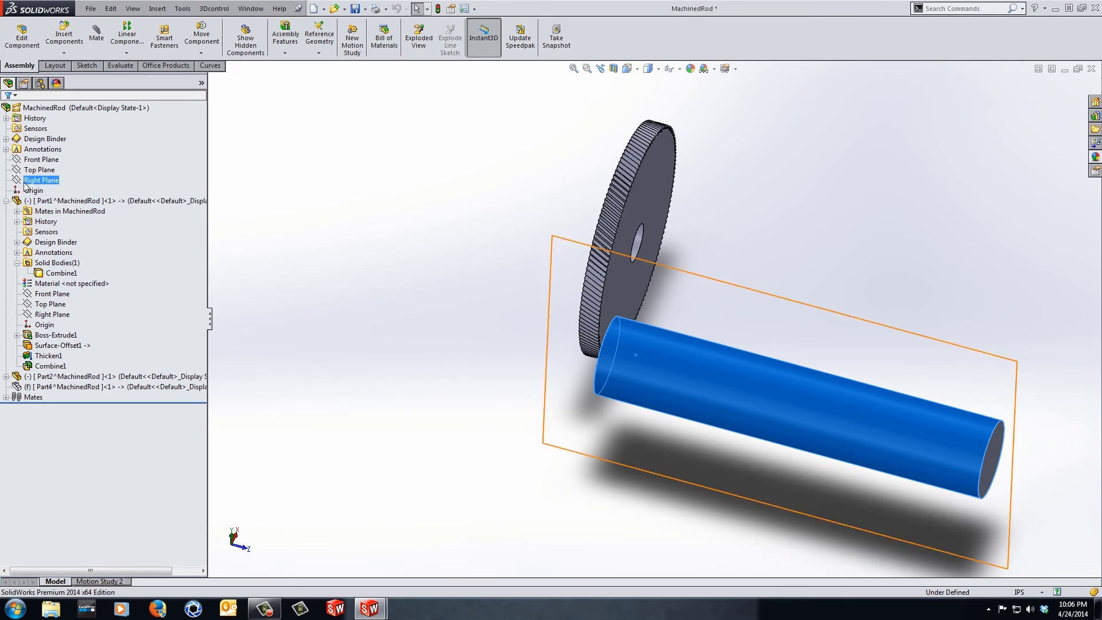
pyautogui.click(80, 347)
pyautogui.click(6, 200)
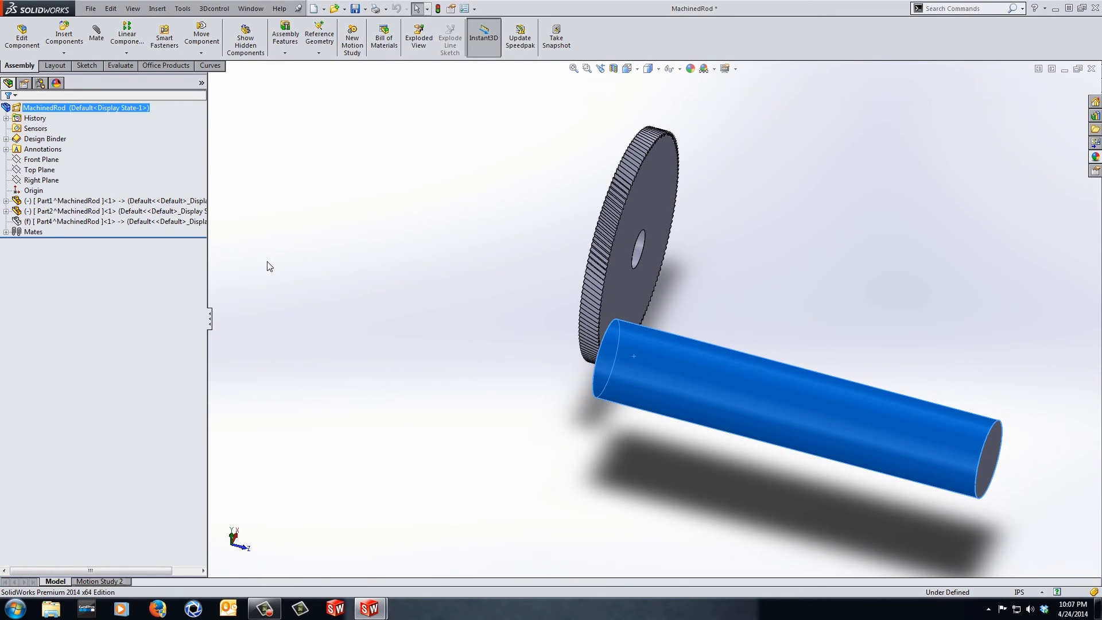
pyautogui.click(368, 270)
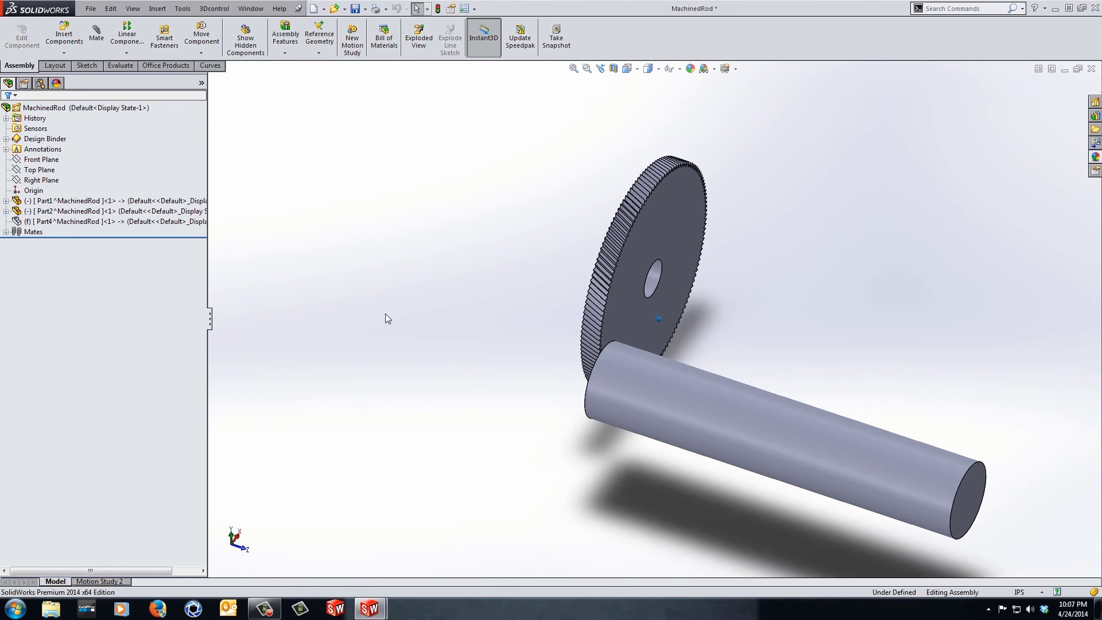
pyautogui.click(99, 582)
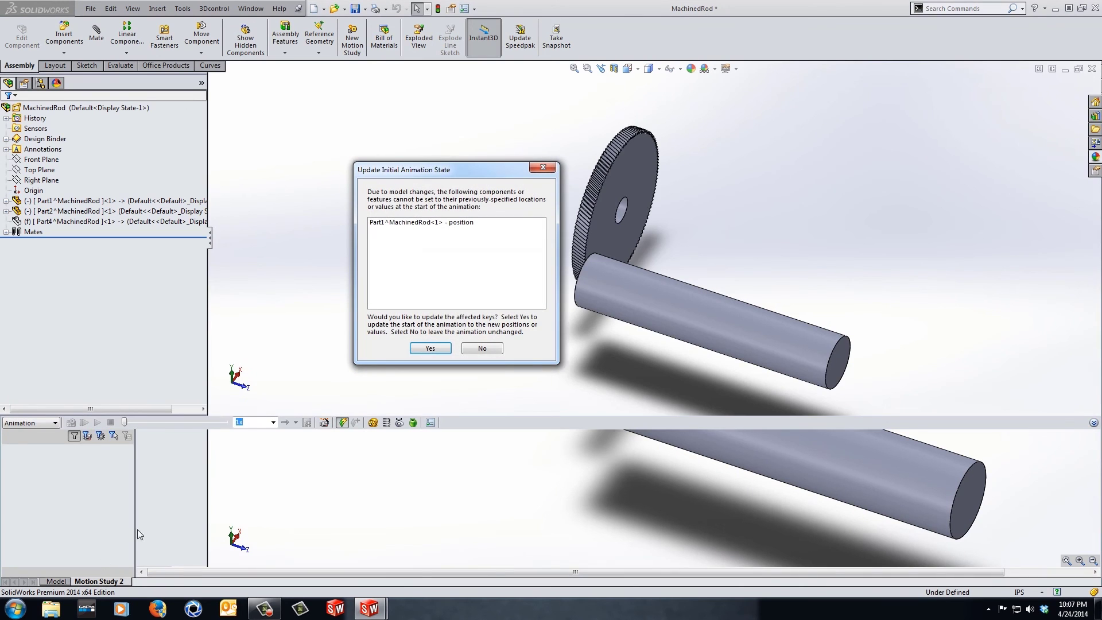
# - Update the initial animation state, then set up a constant-speed 1000 RPM rotary motor on the gear face
pyautogui.click(443, 347)
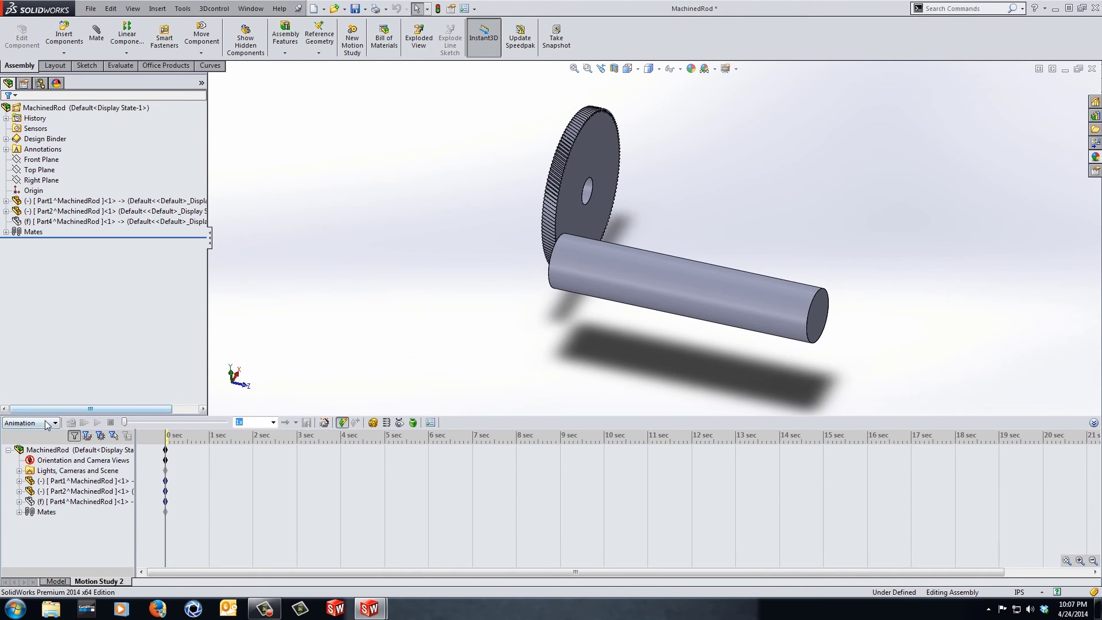
pyautogui.click(295, 453)
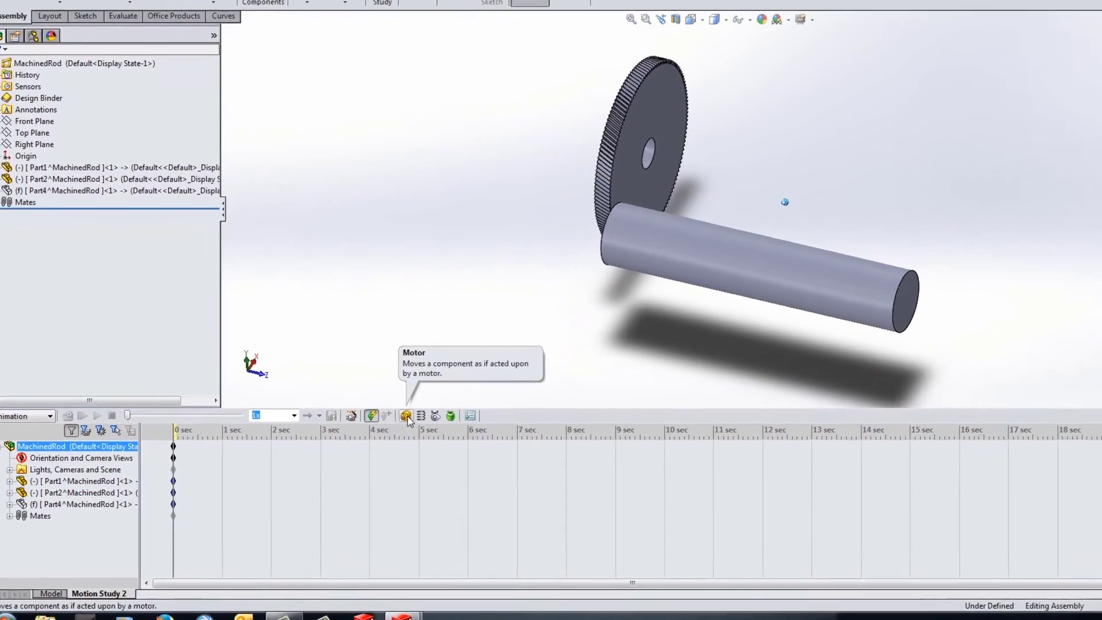
pyautogui.click(407, 417)
pyautogui.click(672, 142)
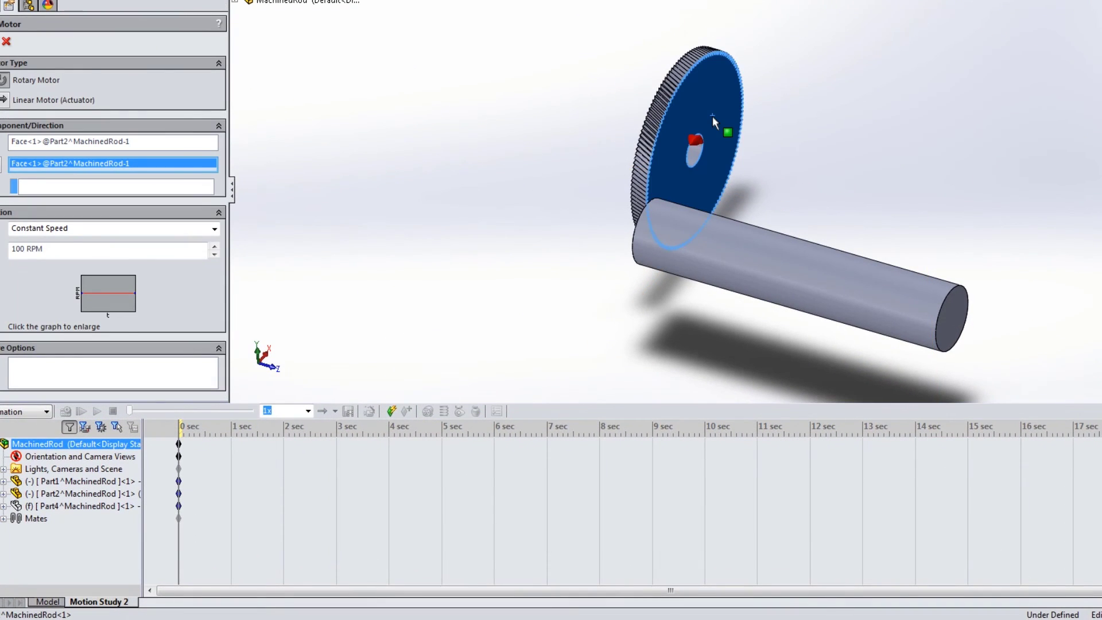
pyautogui.click(58, 255)
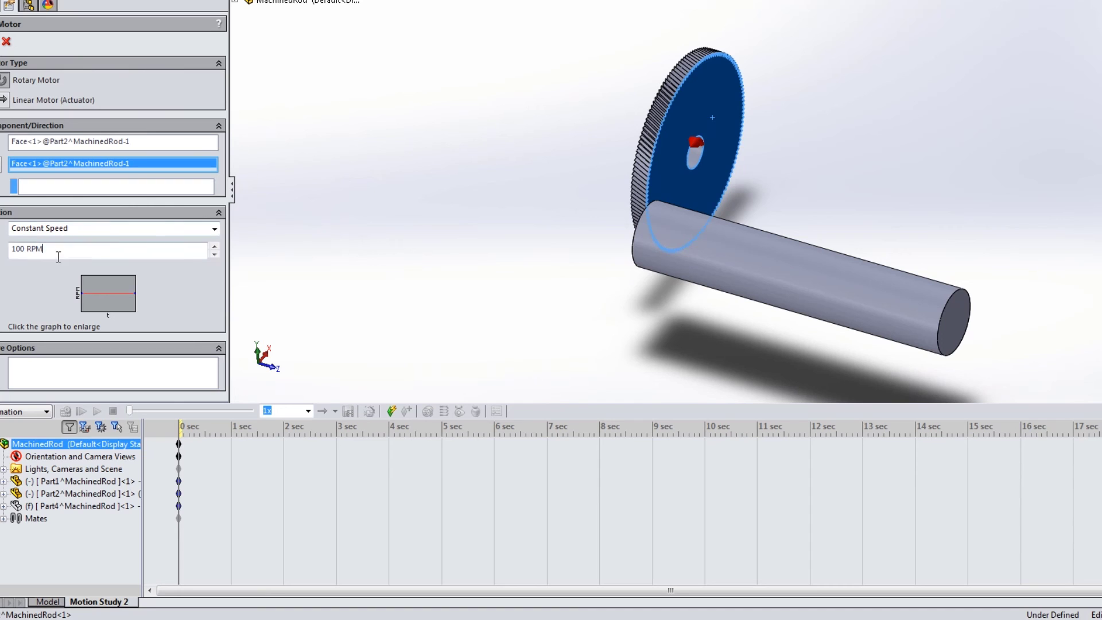
pyautogui.hotkey('ctrl', 'a')
pyautogui.write('1000 RPM')
# - Confirm RotaryMotor1, expand Part1's timeline tracks, and copy its start keys to 5 seconds
pyautogui.click(1, 41)
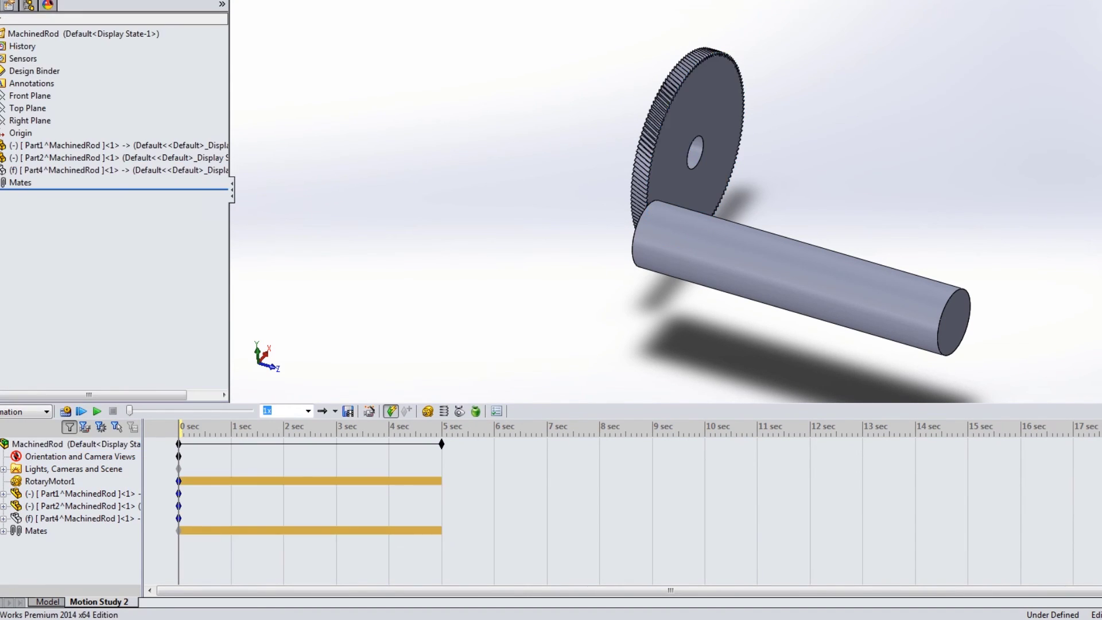
pyautogui.click(225, 457)
pyautogui.click(212, 468)
pyautogui.click(210, 481)
pyautogui.click(26, 496)
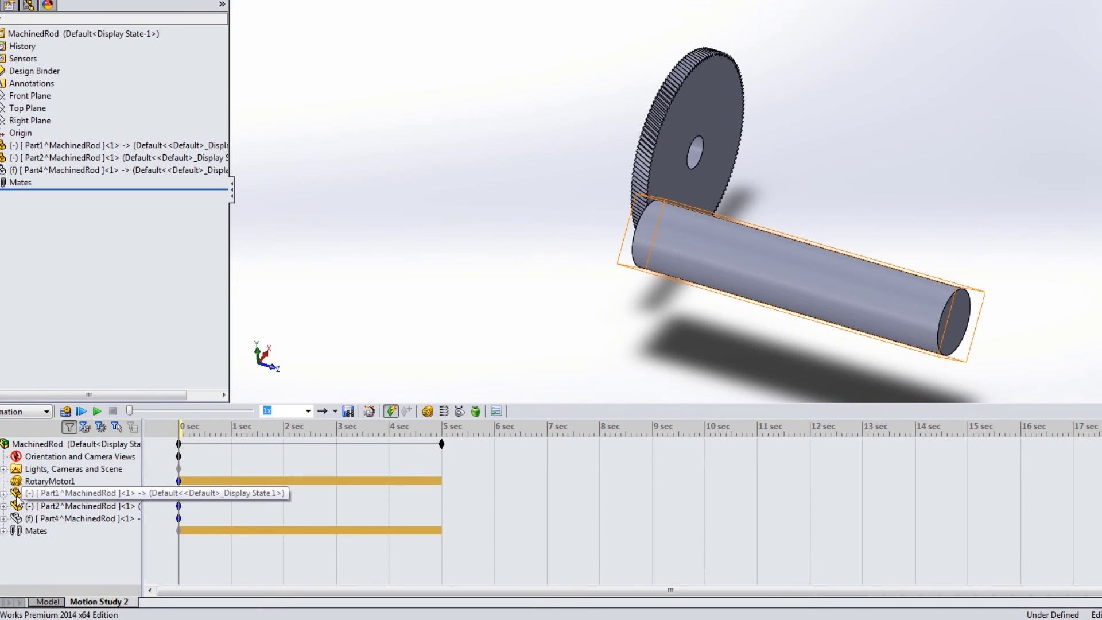
pyautogui.click(3, 494)
pyautogui.click(62, 507)
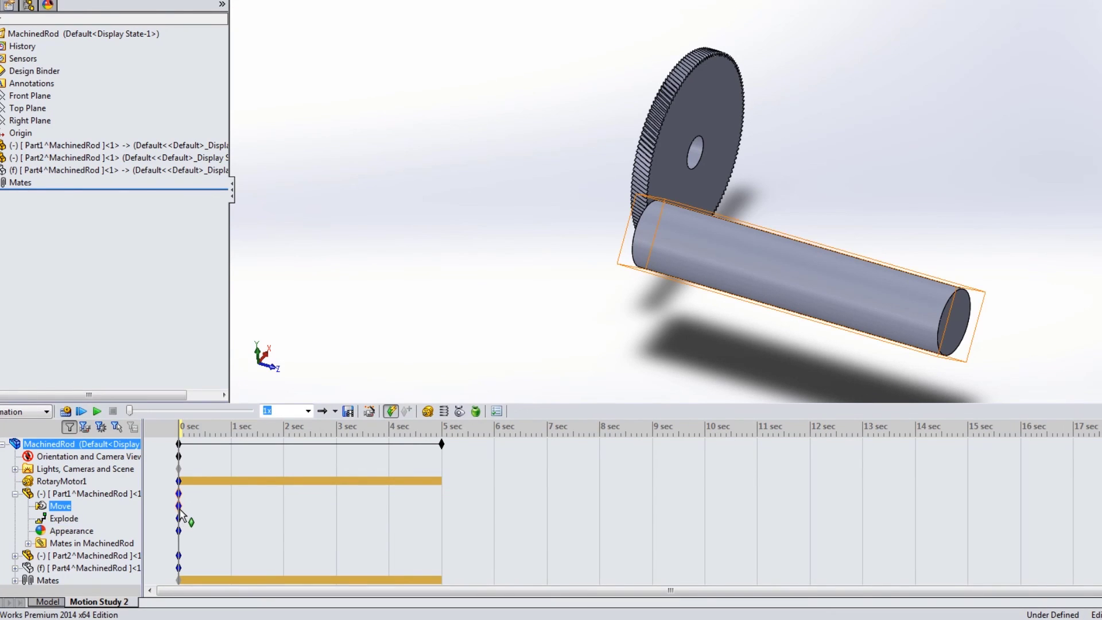
pyautogui.keyDown('ctrl'); pyautogui.moveTo(179, 513); pyautogui.dragTo(414, 513); pyautogui.keyUp('ctrl')
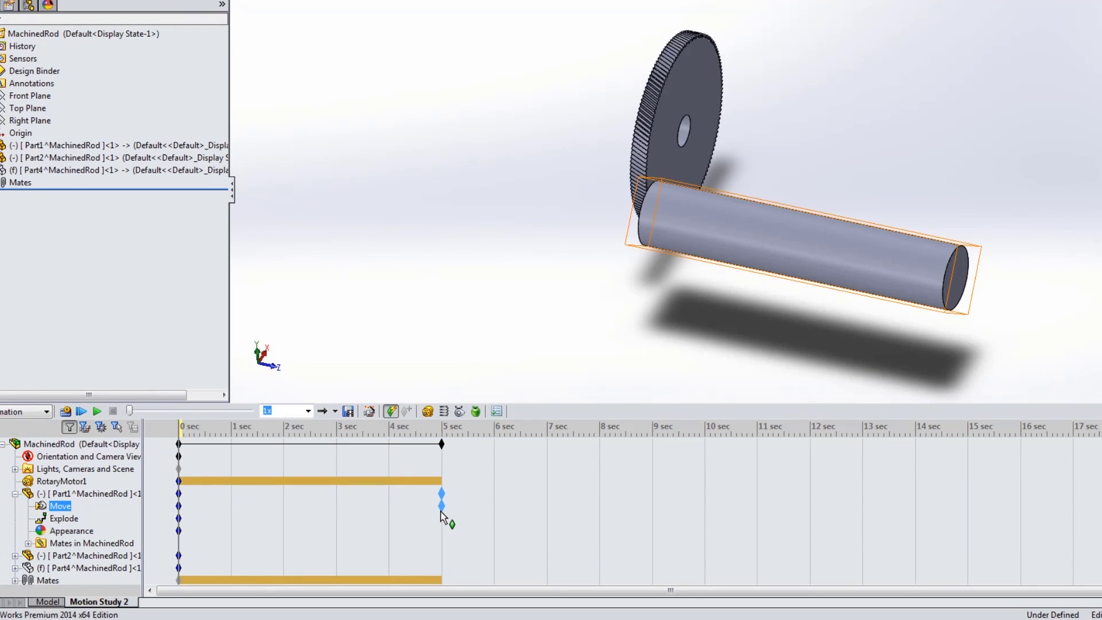
# - At 5 seconds, slide the rod along its axis against the gear, then calculate the motion study
pyautogui.click(447, 445)
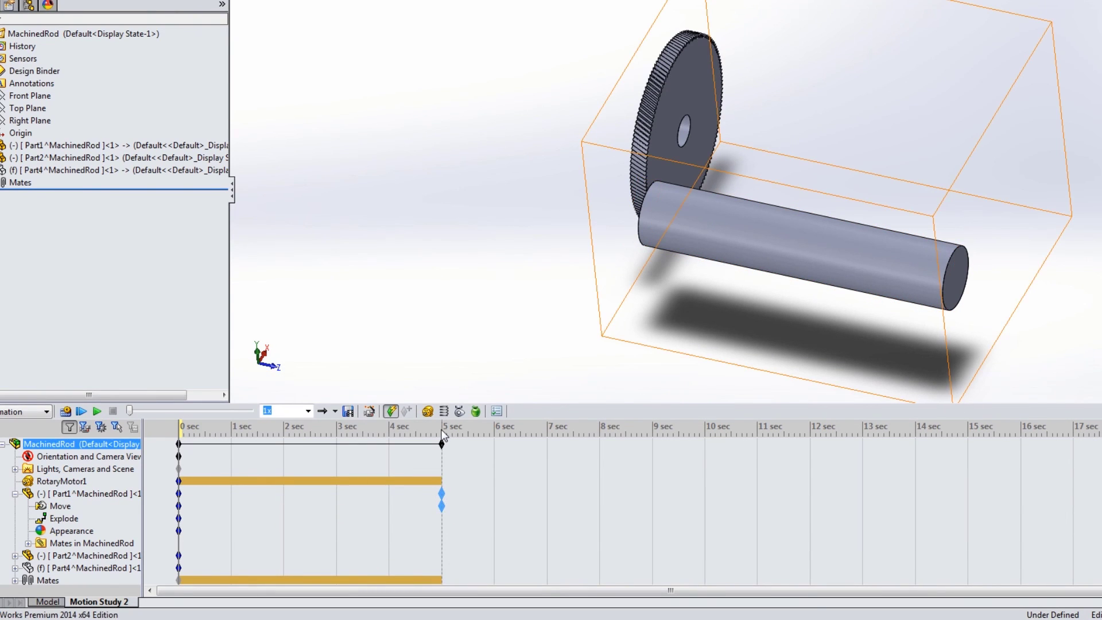
pyautogui.click(834, 251)
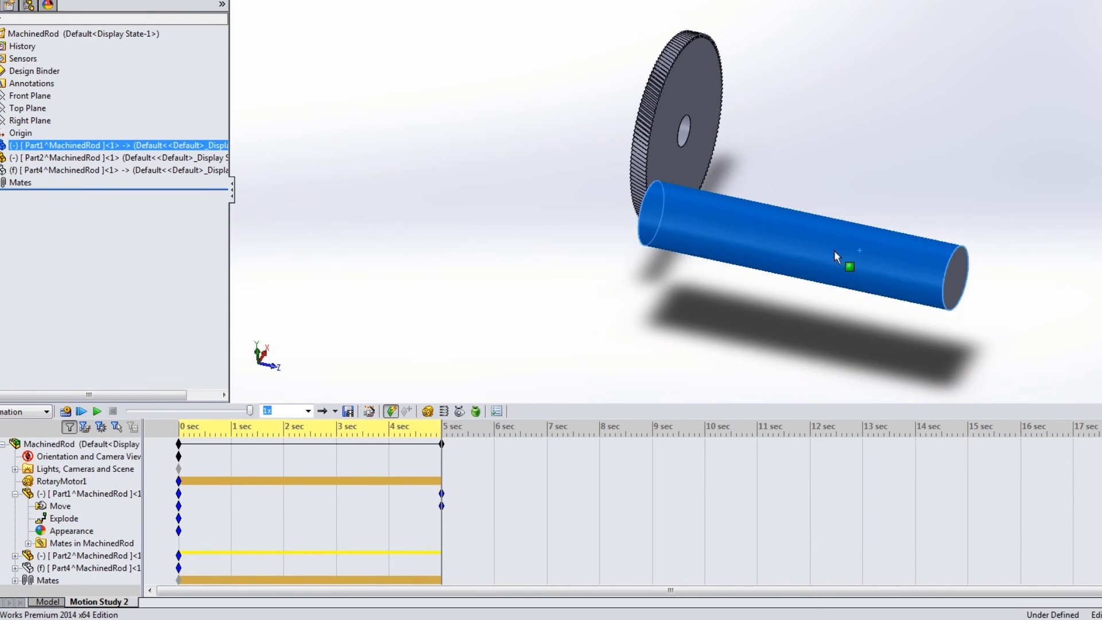
pyautogui.moveTo(835, 250); pyautogui.dragTo(470, 178)
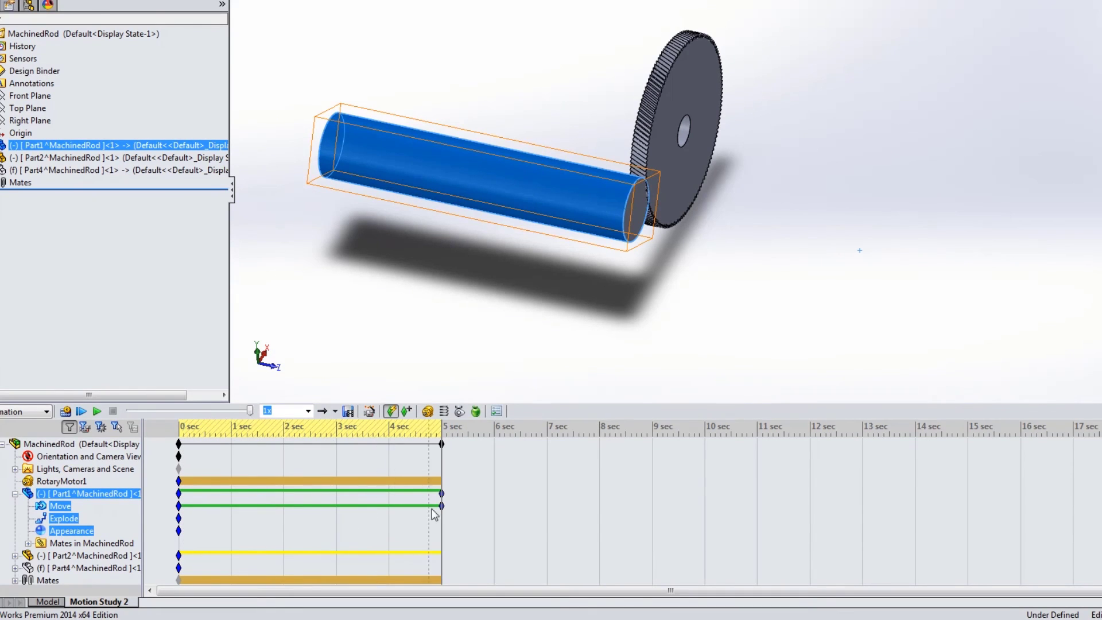
pyautogui.click(197, 510)
pyautogui.click(441, 505)
pyautogui.click(81, 443)
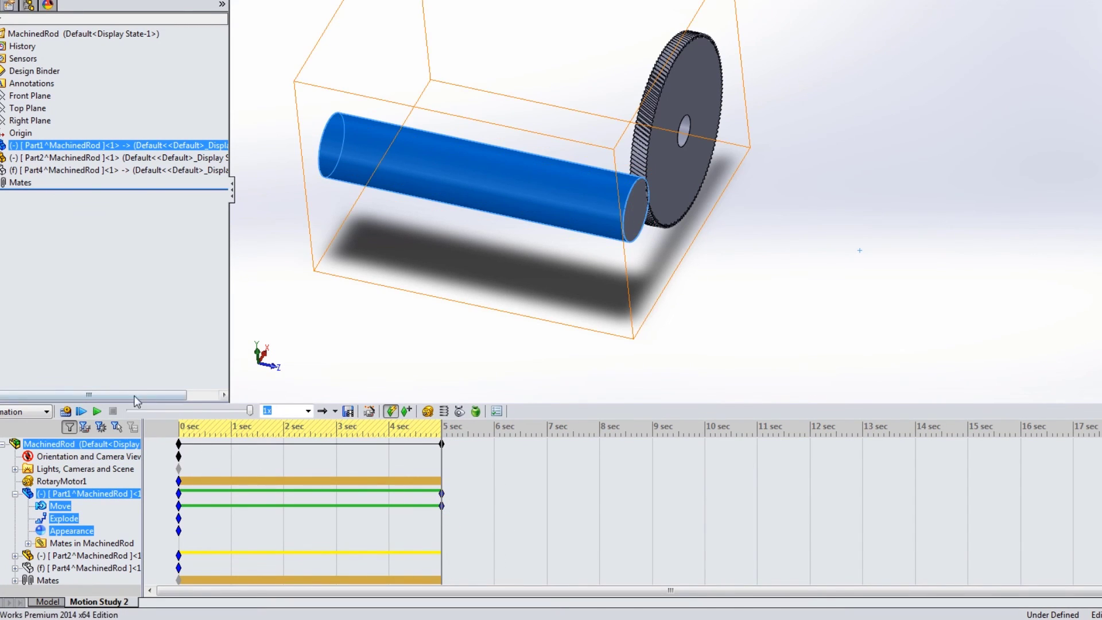
pyautogui.click(70, 410)
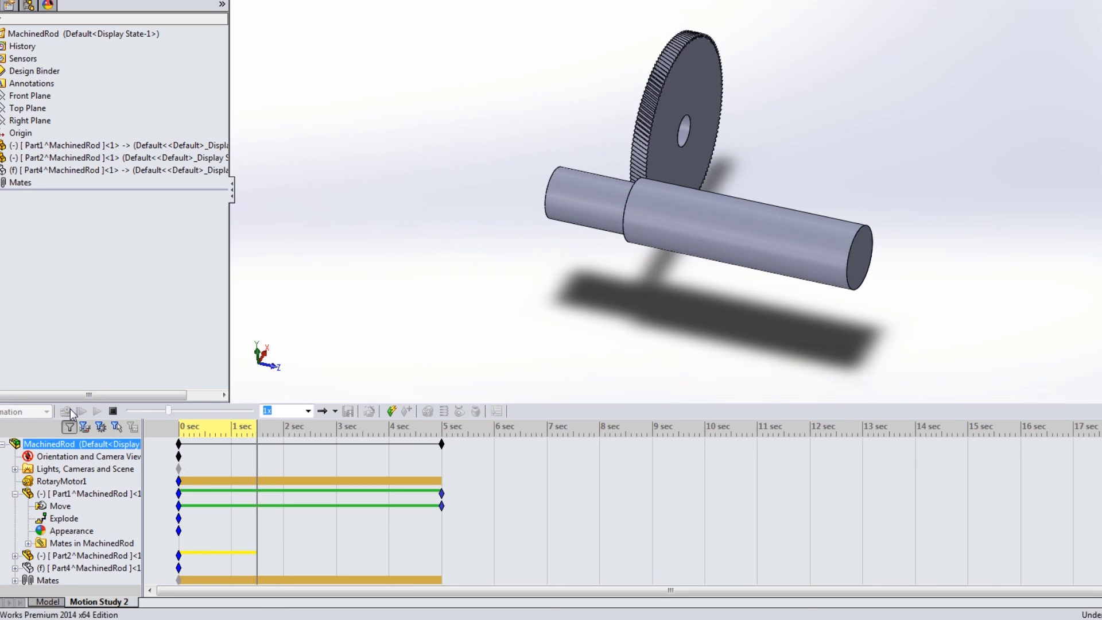